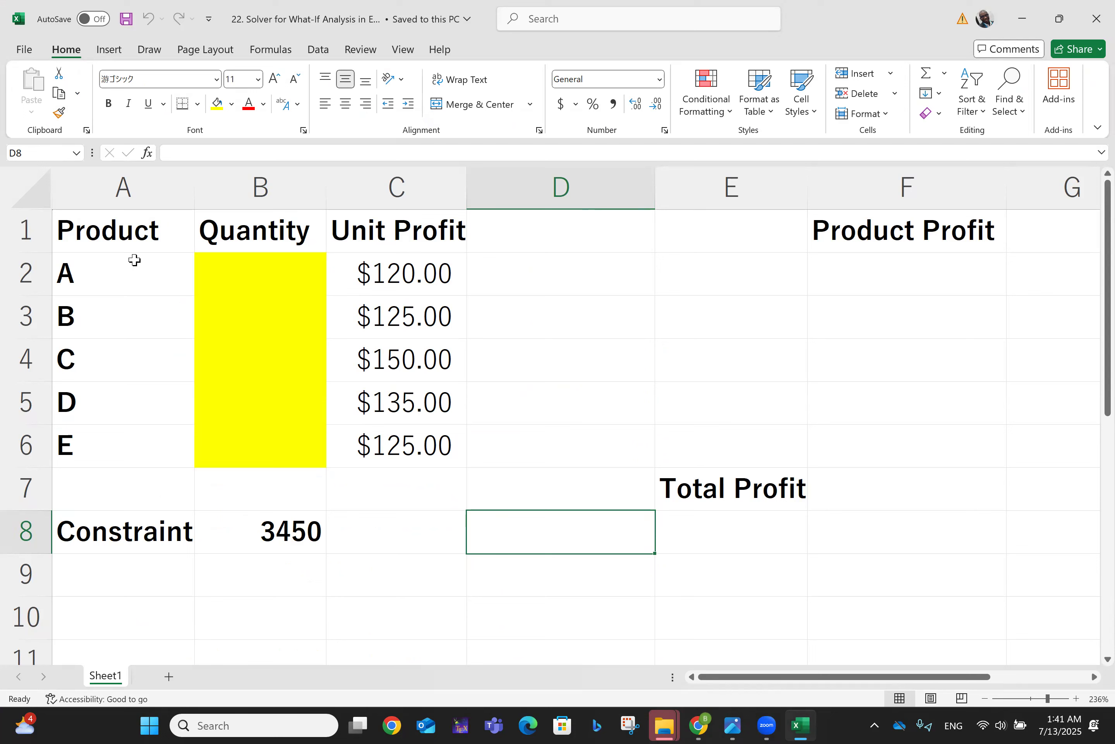
- Centre the contents of A1:C8, covering the product, quantity and unit profit table and the constraint row
{"action": "left_click", "coordinate": [106, 229]}
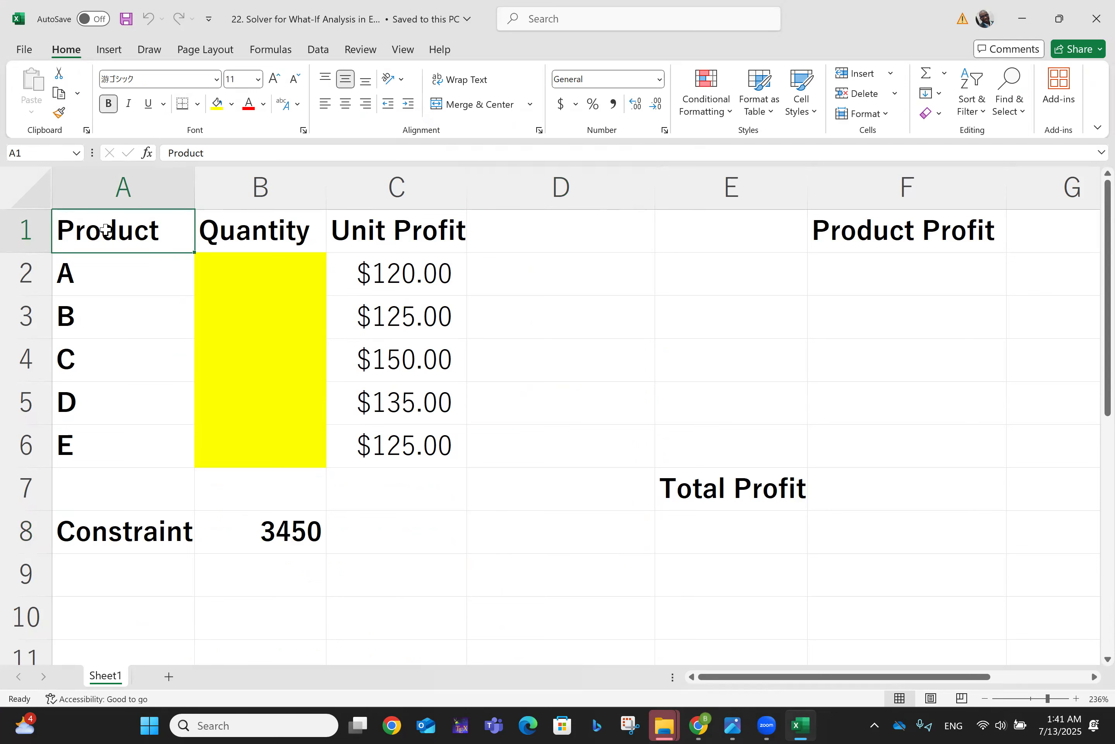
{"action": "key", "text": "shift+Right"}
{"action": "key", "text": "shift+Right"}
{"action": "key", "text": "shift+Right"}
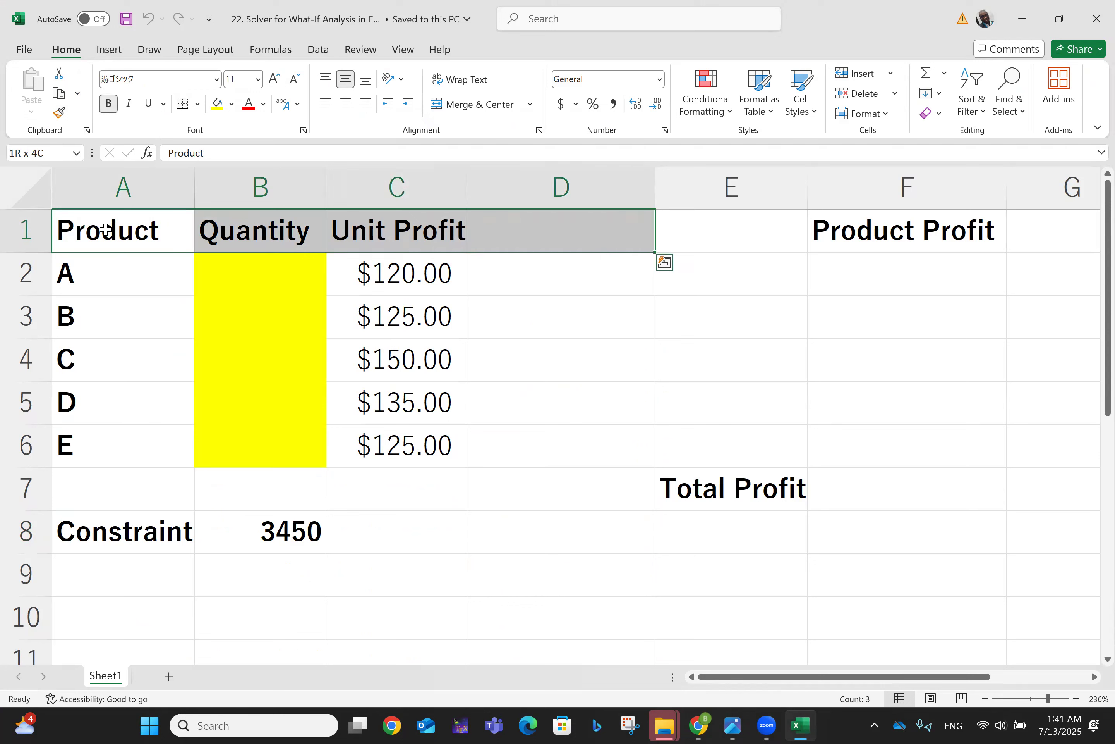
{"action": "key", "text": "shift+Left"}
{"action": "key", "text": "shift+Down"}
{"action": "key", "text": "shift+Down"}
{"action": "key", "text": "shift+Down"}
{"action": "key", "text": "shift+Down"}
{"action": "key", "text": "shift+Down"}
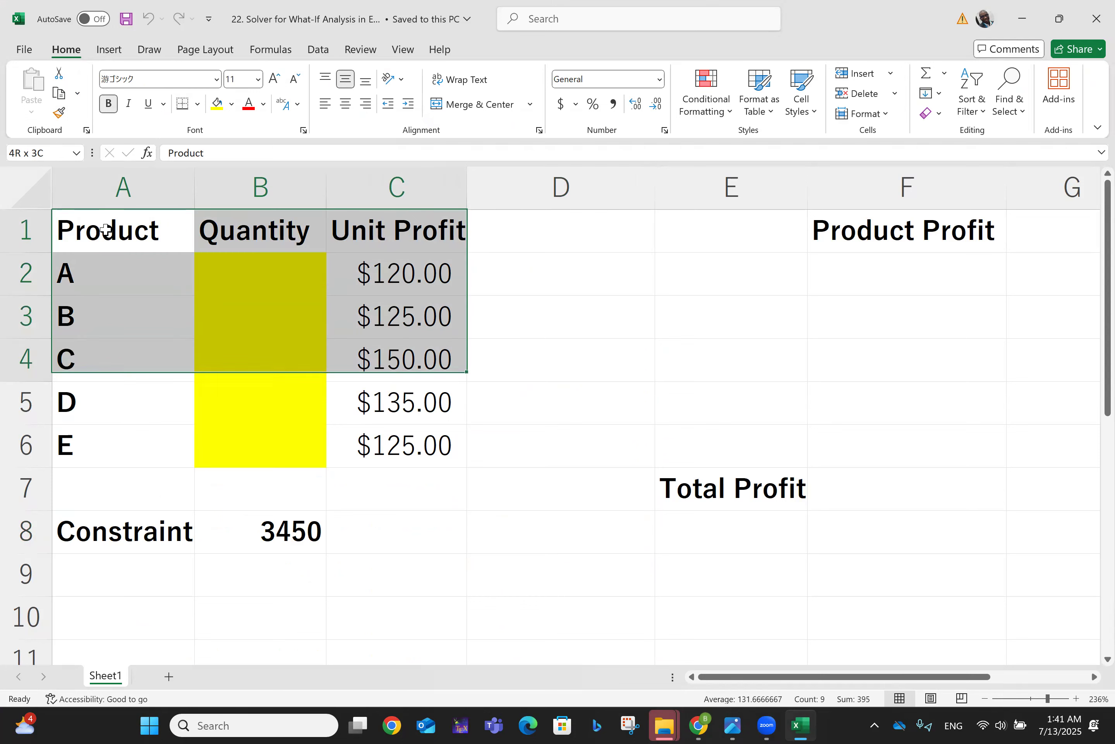
{"action": "key", "text": "shift+Down"}
{"action": "key", "text": "shift+Down"}
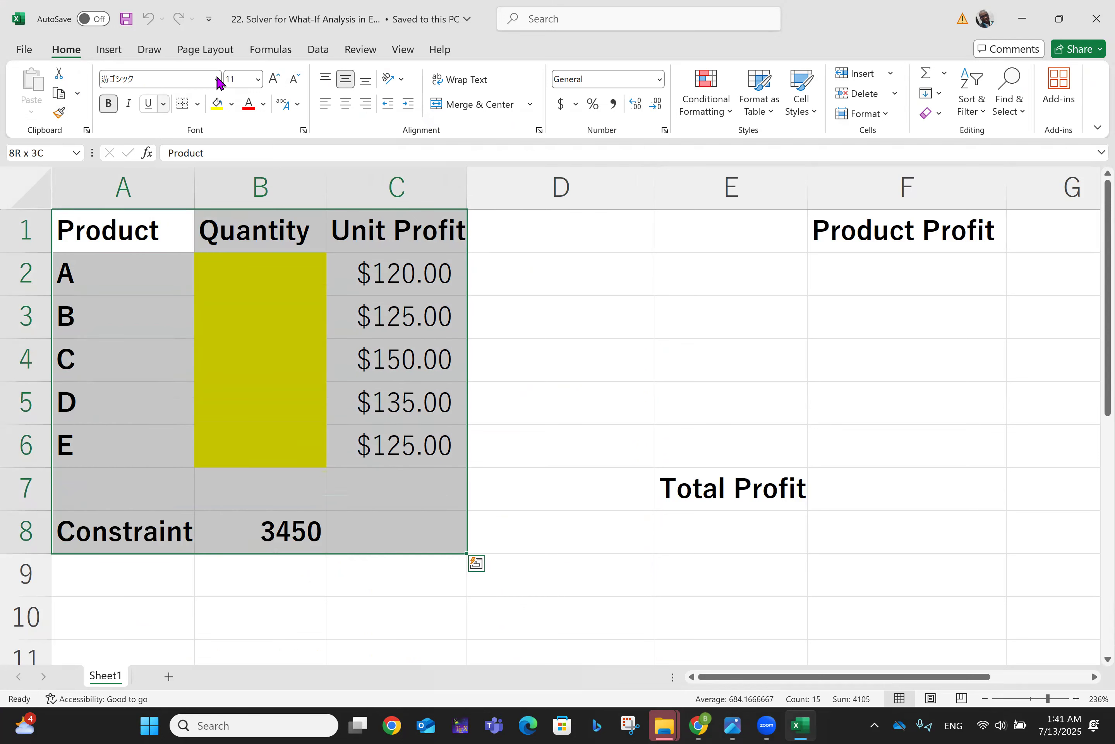
{"action": "left_click", "coordinate": [345, 104]}
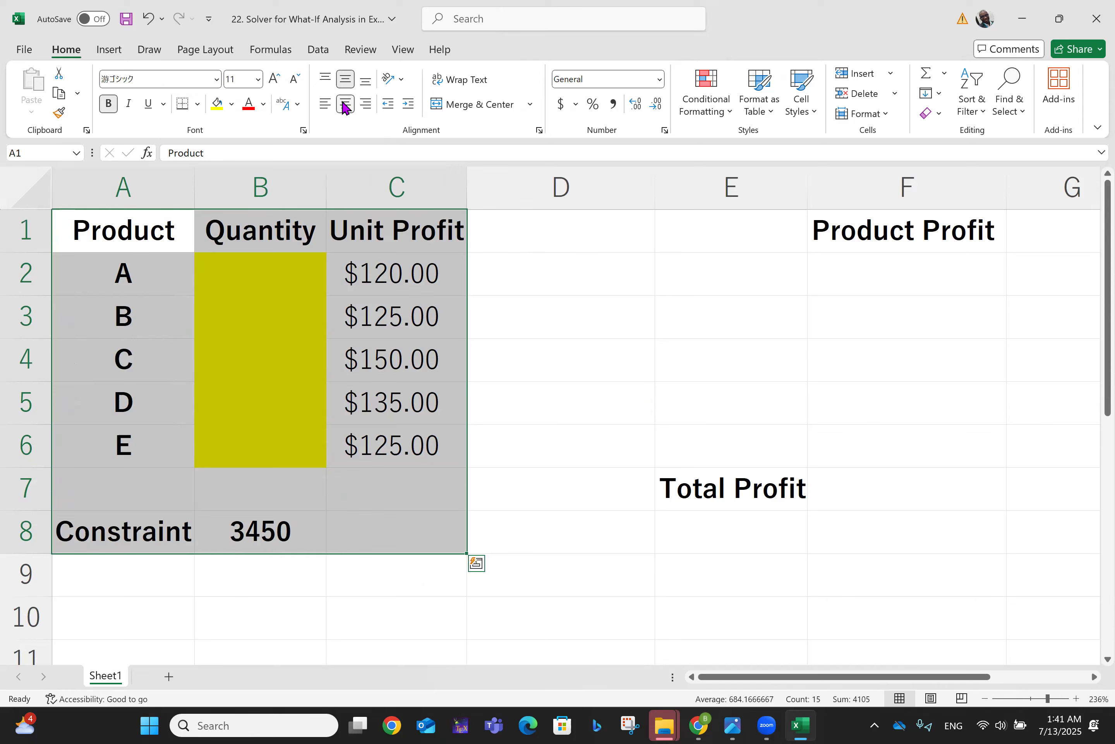
- Centre the Product Profit column cells F1:F7 and autofit the width of column E
{"action": "left_click", "coordinate": [861, 232]}
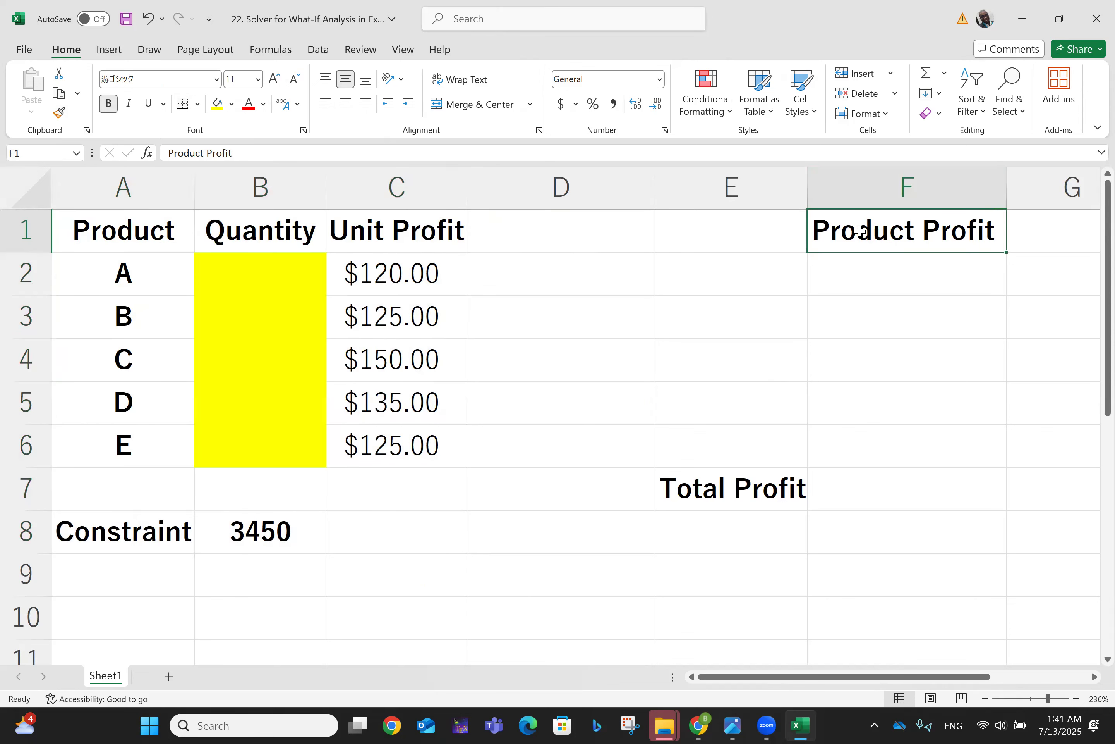
{"action": "key", "text": "shift+Down"}
{"action": "key", "text": "shift+Down"}
{"action": "key", "text": "shift+Down"}
{"action": "key", "text": "shift+Down"}
{"action": "key", "text": "shift+Down"}
{"action": "key", "text": "shift+Down"}
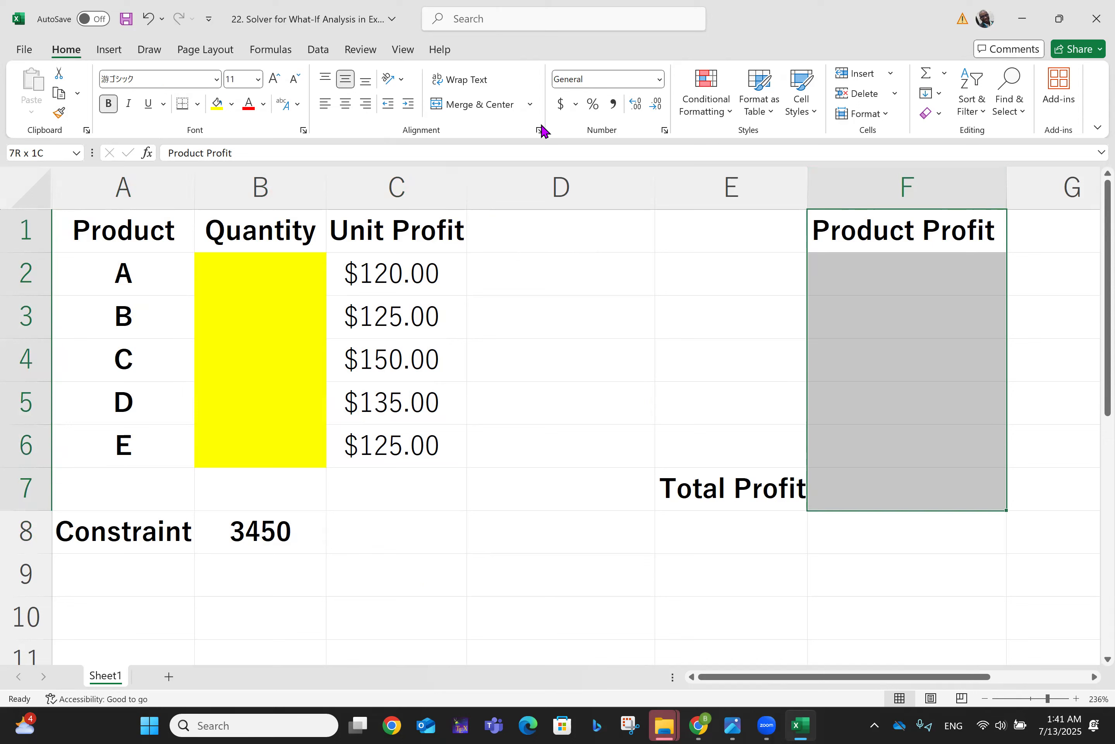
{"action": "left_click", "coordinate": [345, 104]}
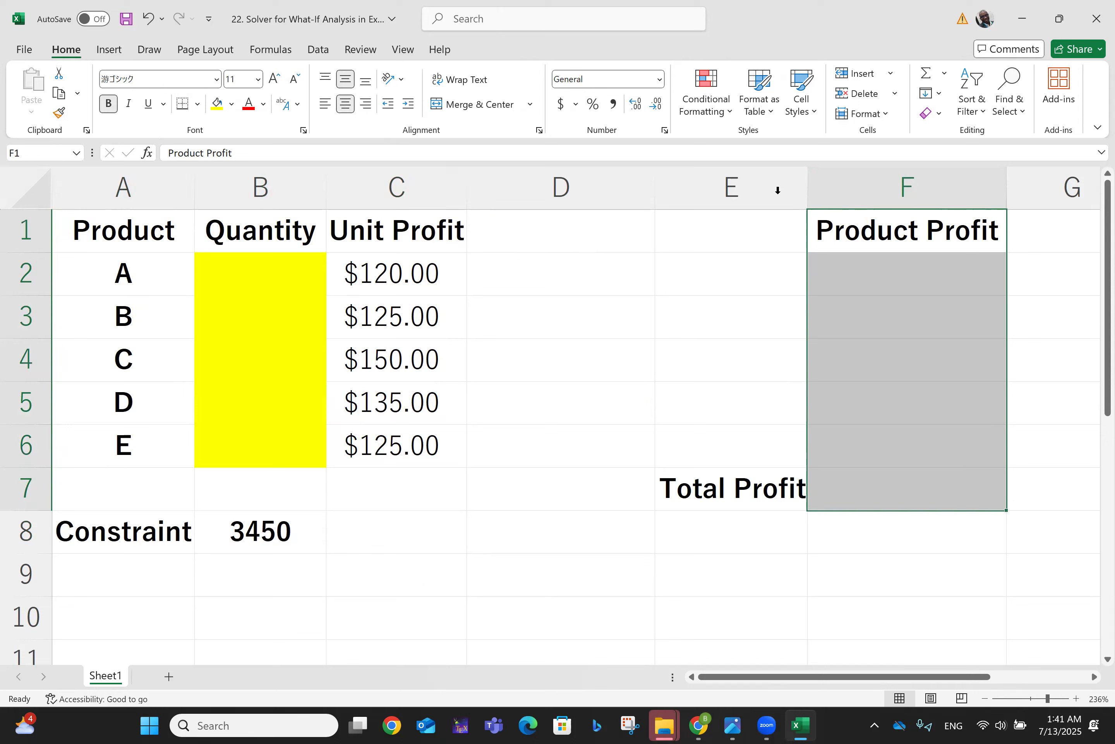
{"action": "double_click", "coordinate": [803, 186]}
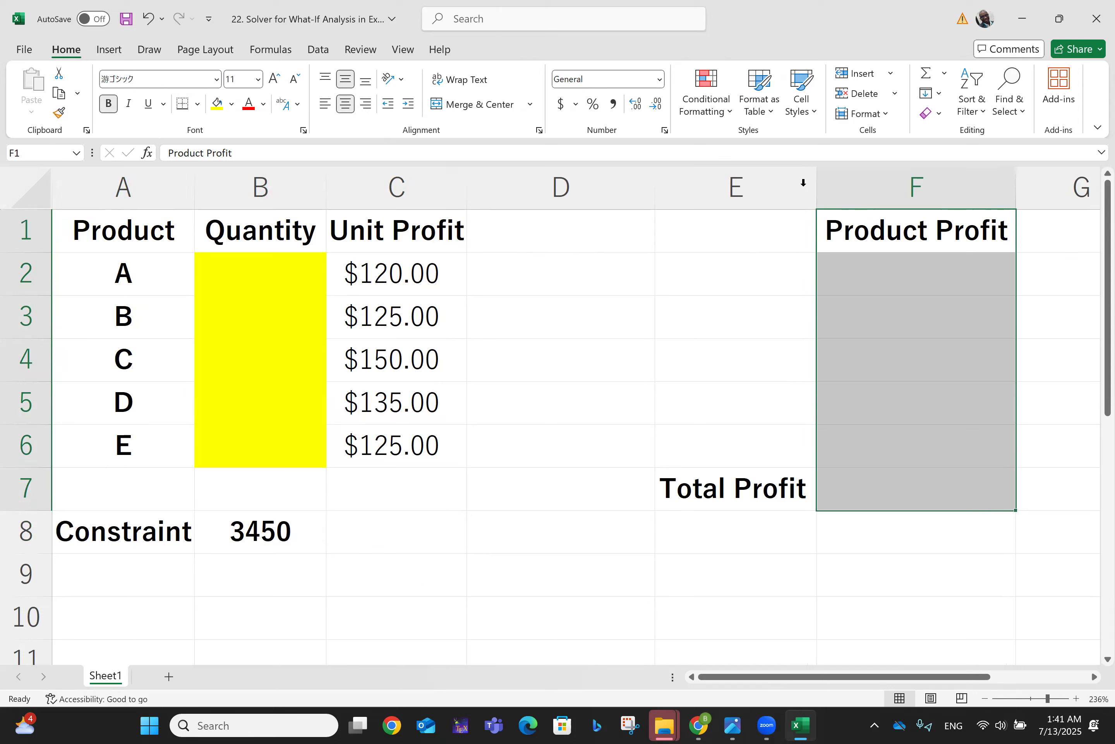
- Examine the product names, unit profits, constraint value, empty quantity cells B2:B6 and the total profit cell
{"action": "left_click", "coordinate": [124, 281]}
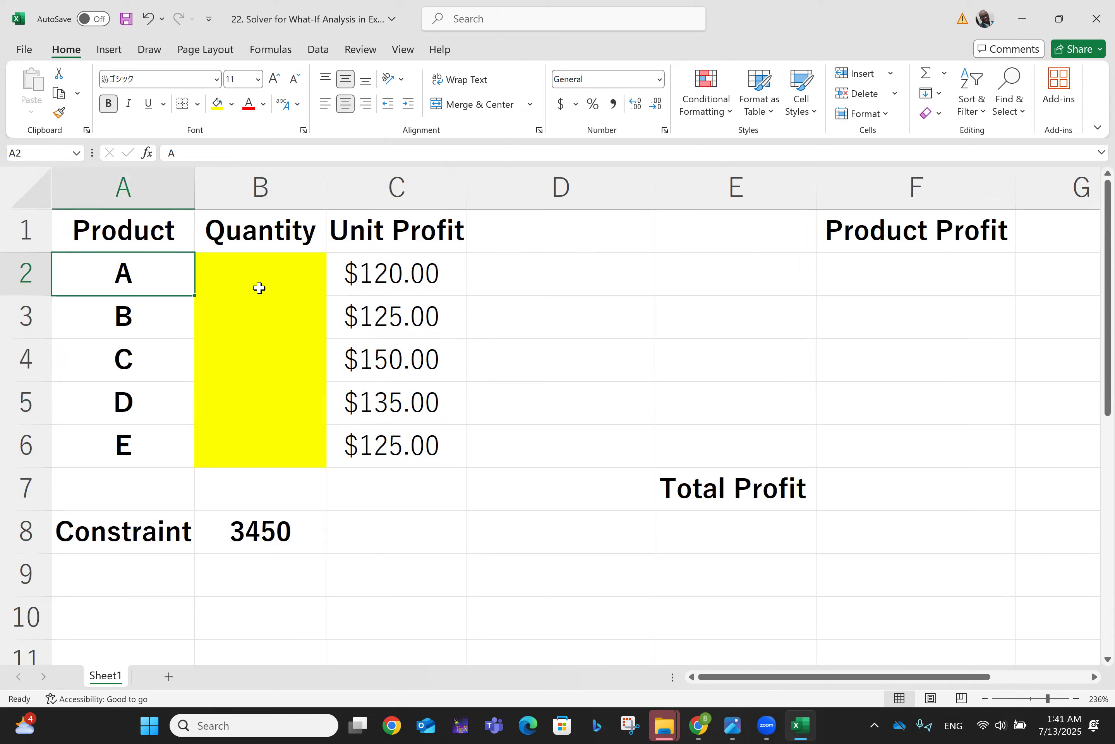
{"action": "left_click", "coordinate": [252, 535]}
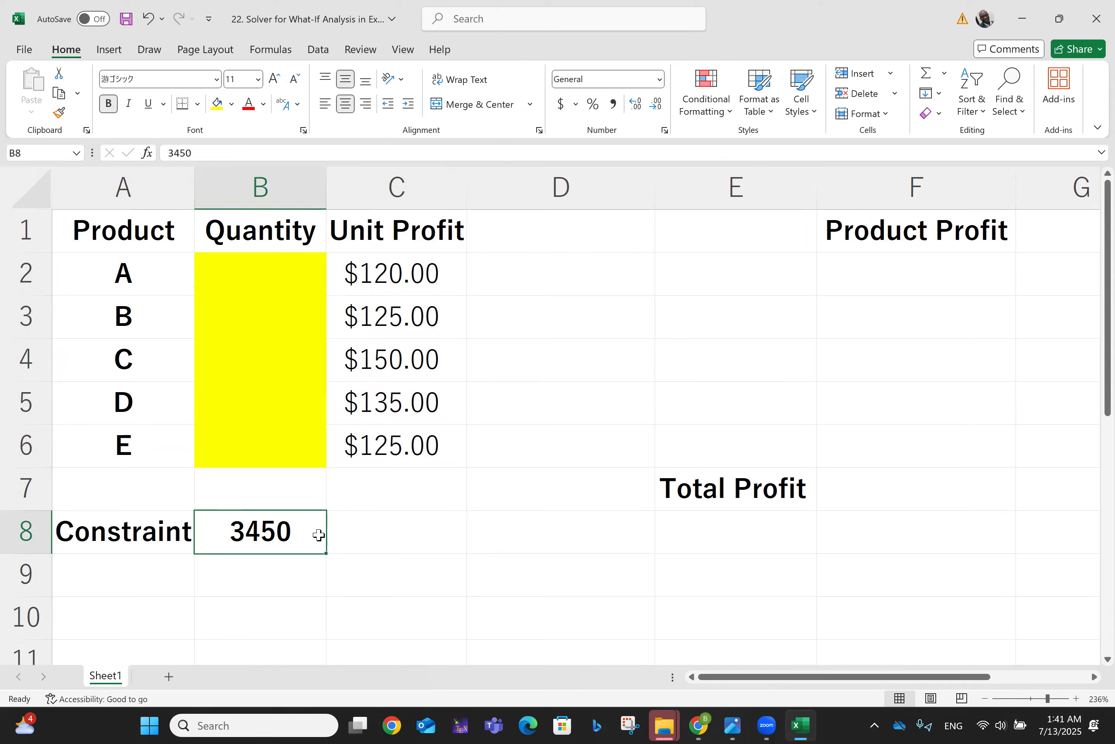
{"action": "left_click", "coordinate": [126, 282]}
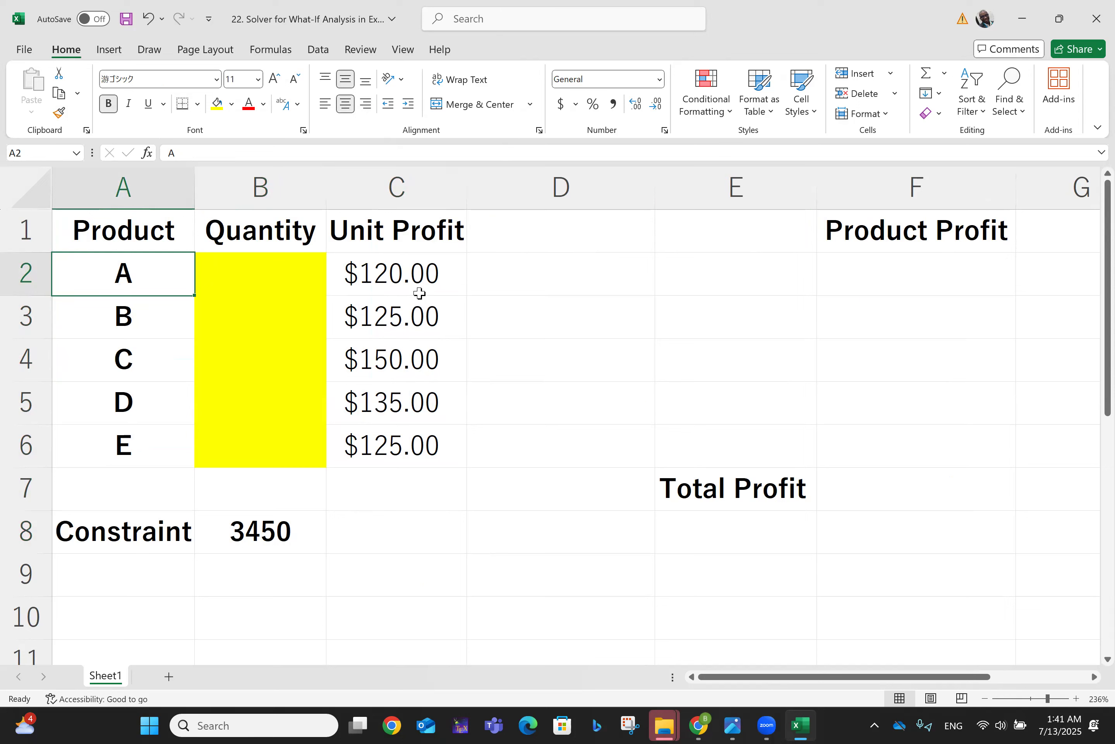
{"action": "left_click", "coordinate": [126, 314]}
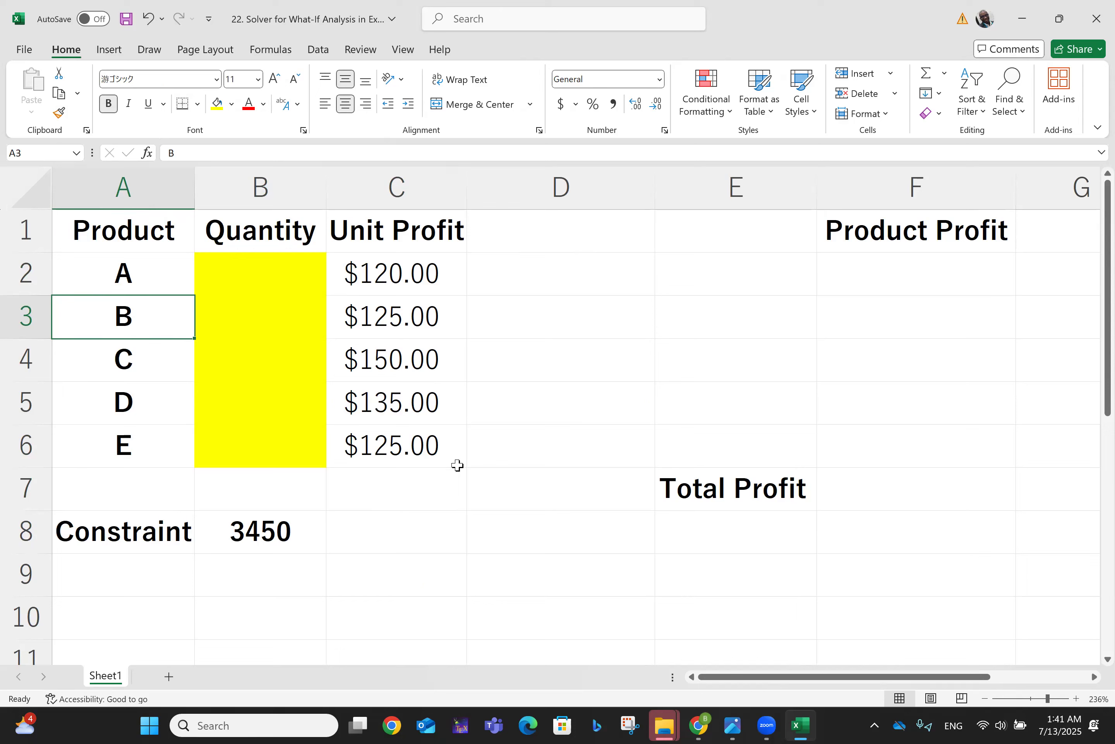
{"action": "left_click", "coordinate": [451, 419]}
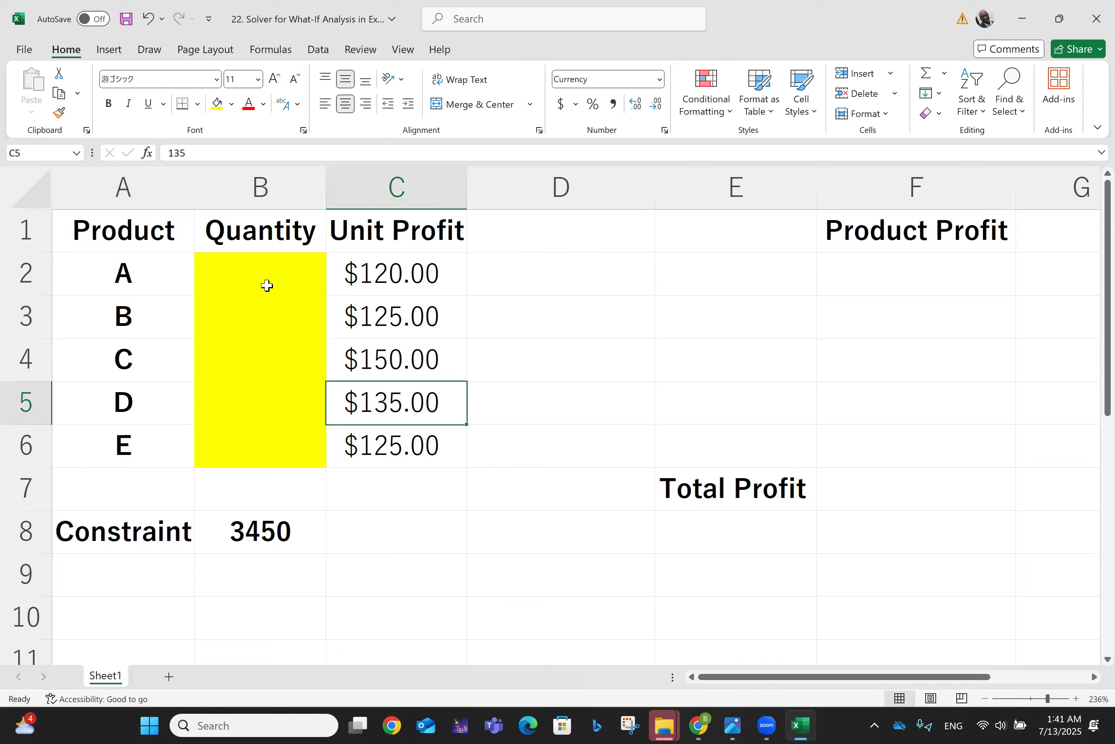
{"action": "left_click", "coordinate": [267, 257]}
{"action": "key", "text": "shift+Down"}
{"action": "key", "text": "shift+Down"}
{"action": "key", "text": "shift+Down"}
{"action": "key", "text": "shift+Down"}
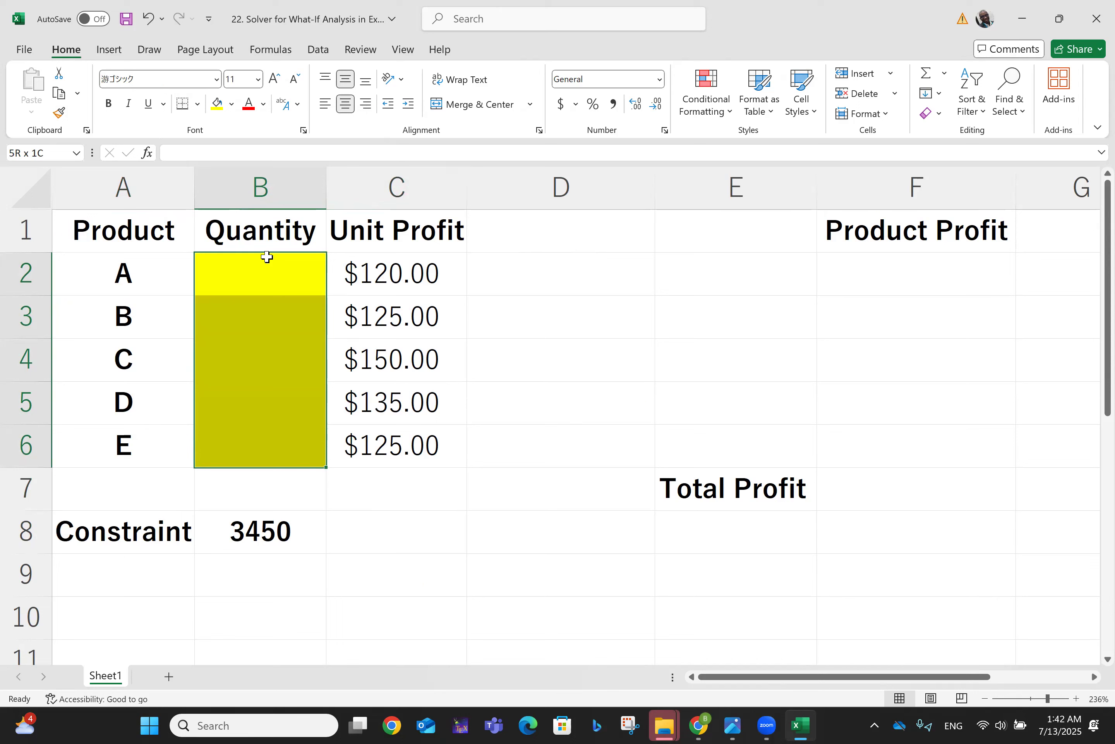
{"action": "left_click", "coordinate": [913, 479]}
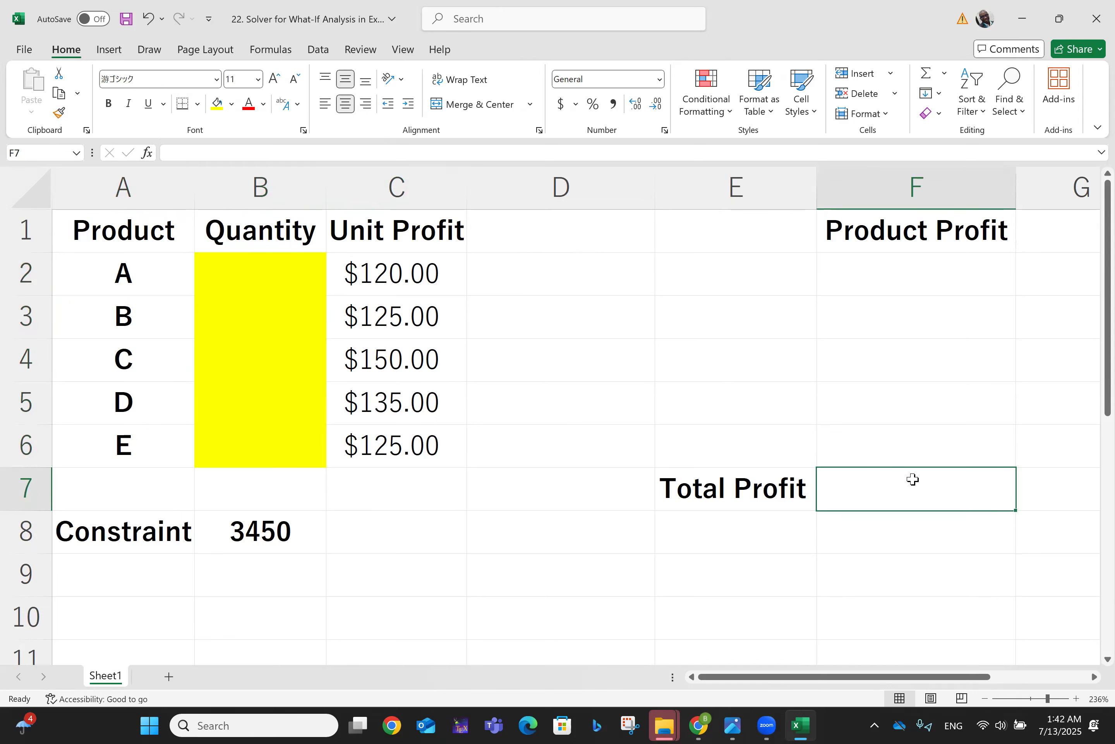
- Calculate product A's profit in F2 with =B2*C2 and fill the formula down to F6
{"action": "left_click", "coordinate": [856, 269]}
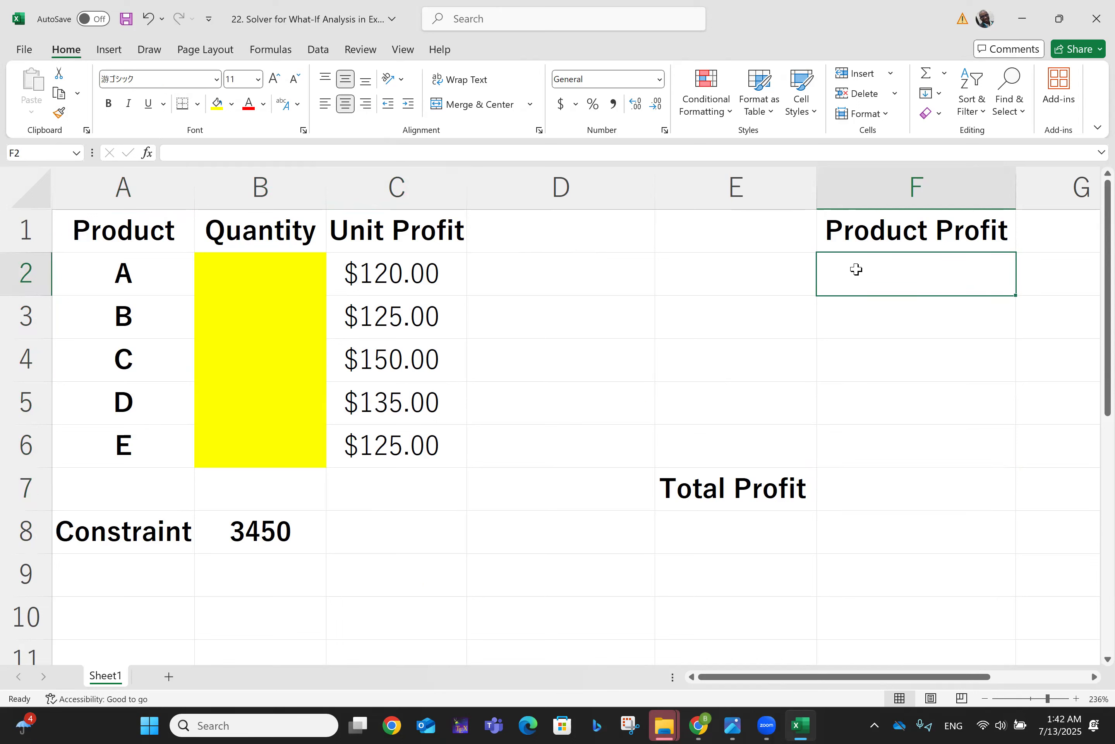
{"action": "type", "text": "="}
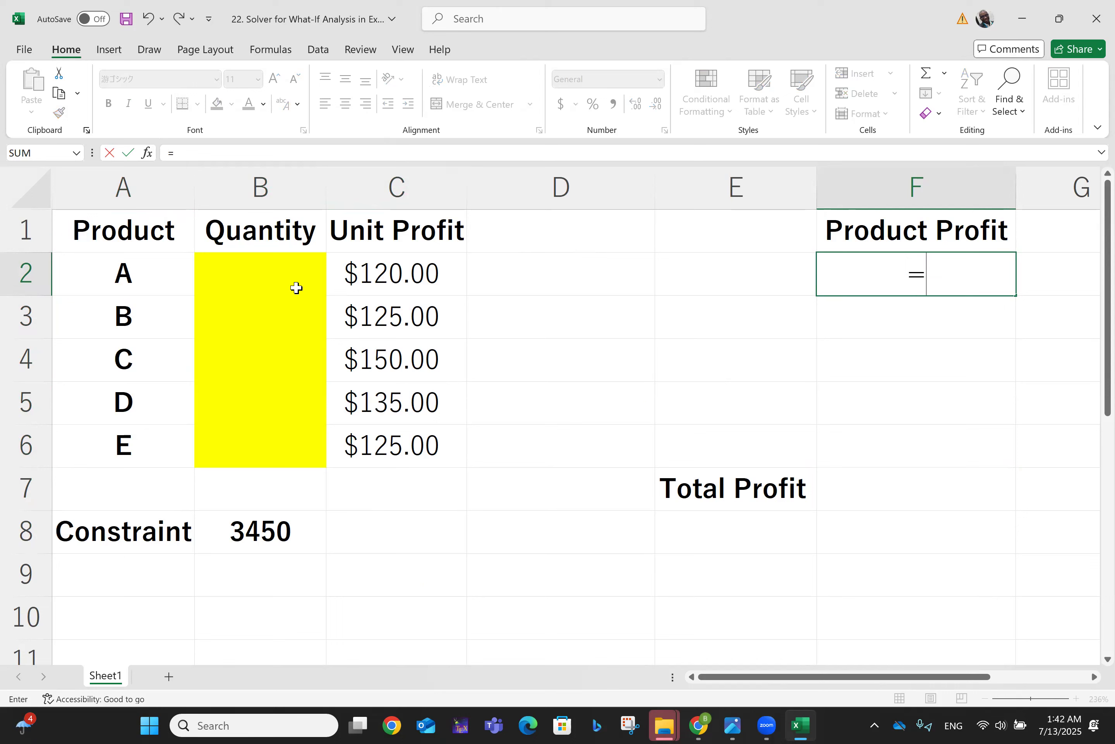
{"action": "left_click", "coordinate": [254, 271]}
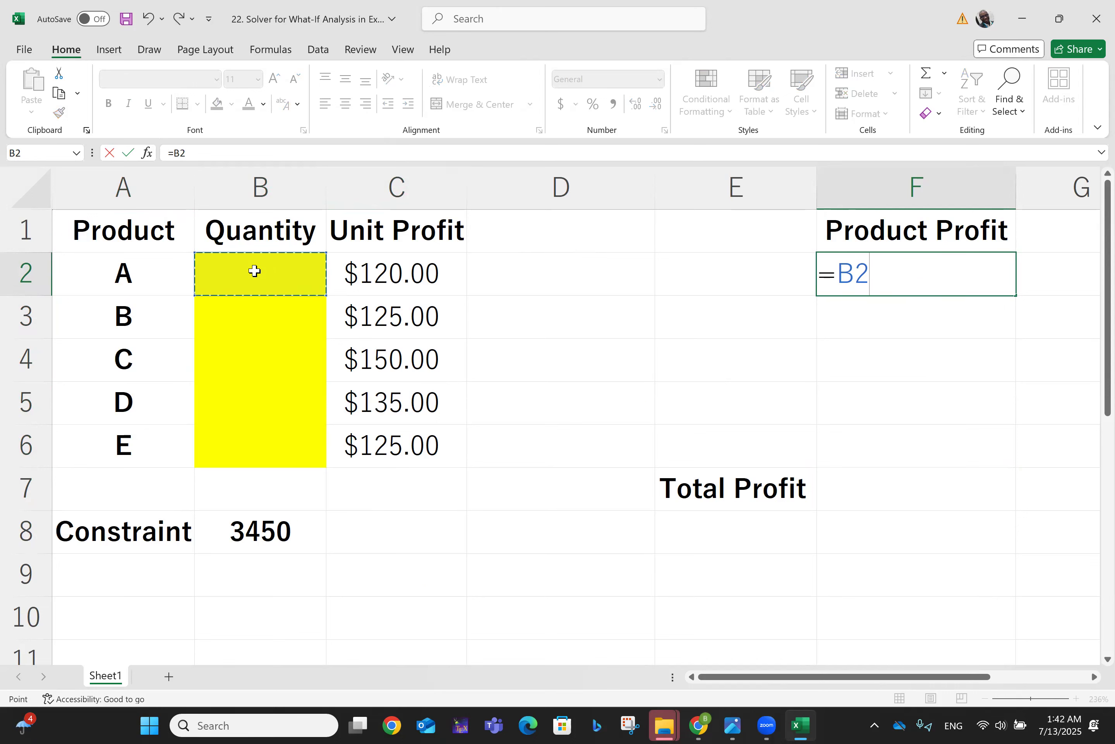
{"action": "type", "text": "*"}
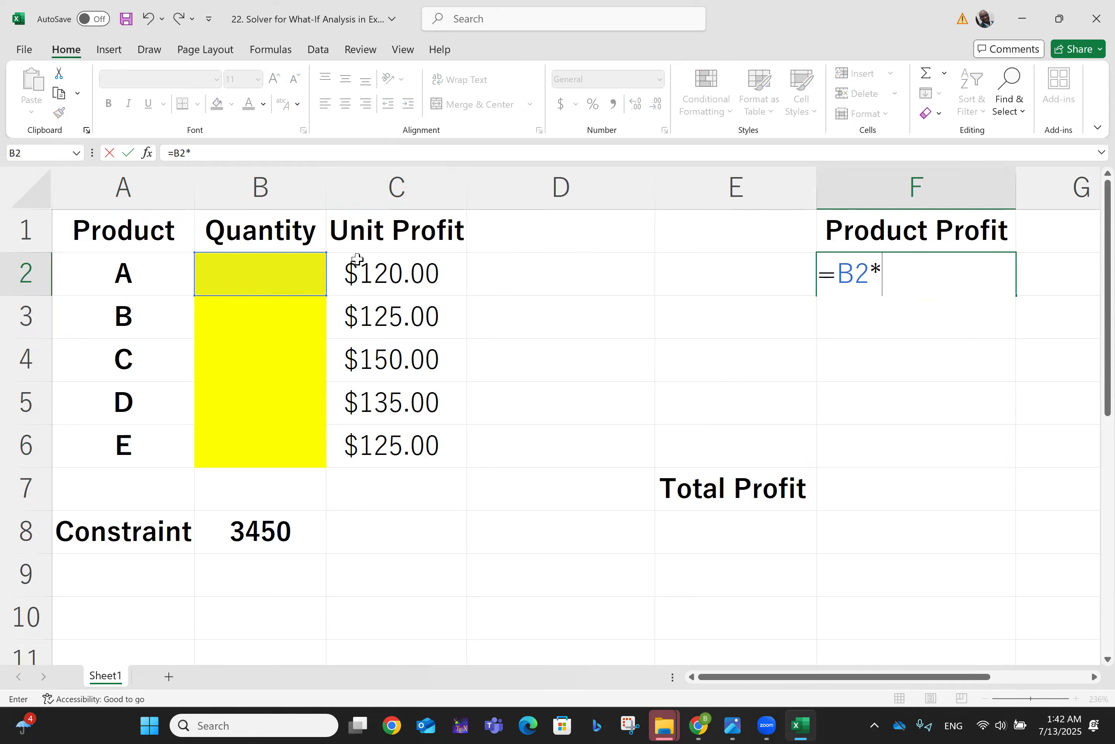
{"action": "left_click", "coordinate": [395, 273]}
{"action": "key", "text": "Return"}
{"action": "key", "text": "Up"}
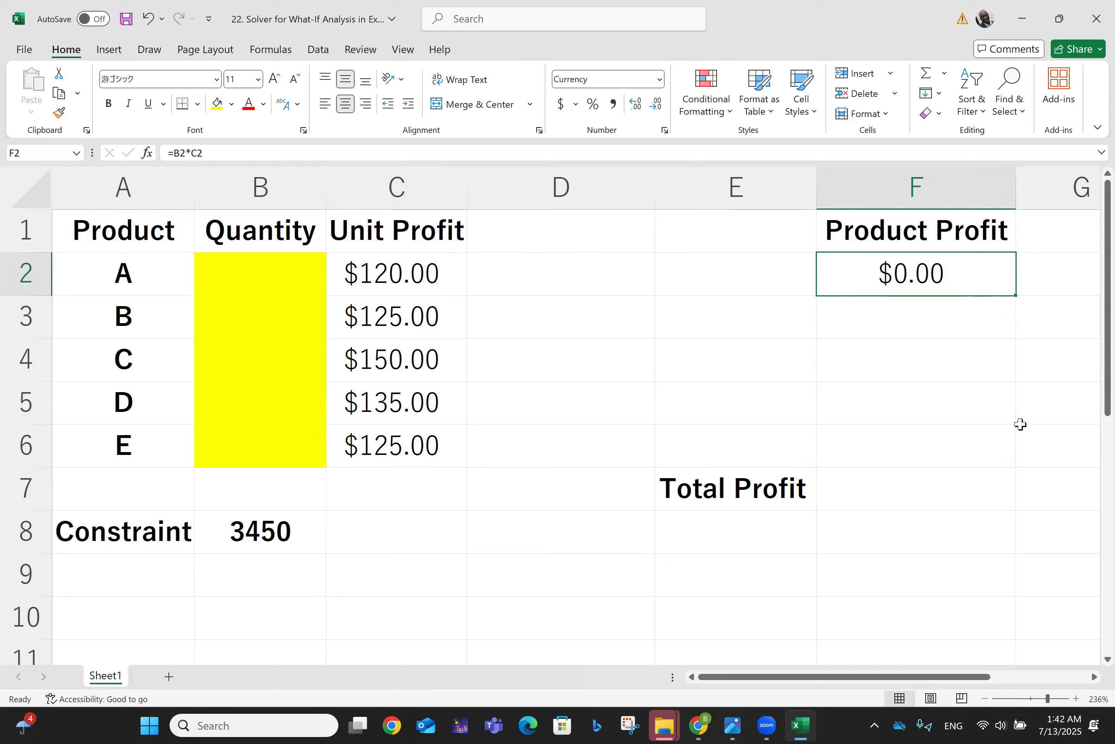
{"action": "left_click_drag", "start_coordinate": [1016, 295], "coordinate": [1020, 477]}
- Check the product profit formulas in F2:F6 against their quantity and unit profit cells
{"action": "left_click", "coordinate": [916, 316]}
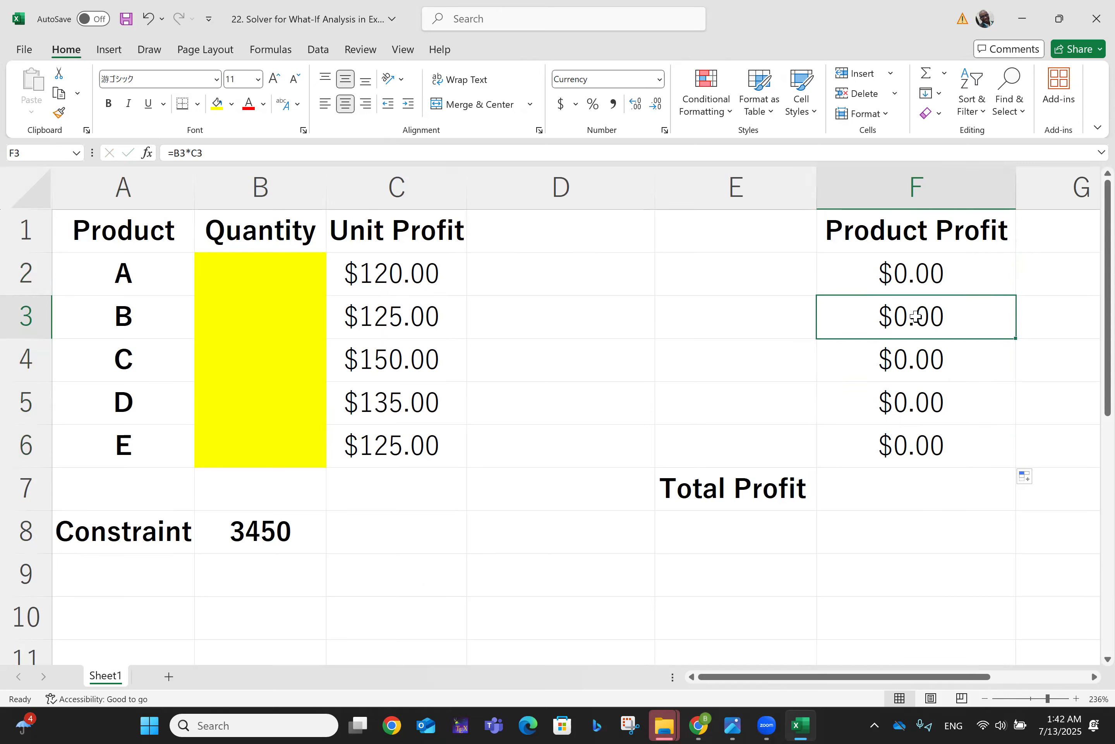
{"action": "left_click", "coordinate": [911, 364]}
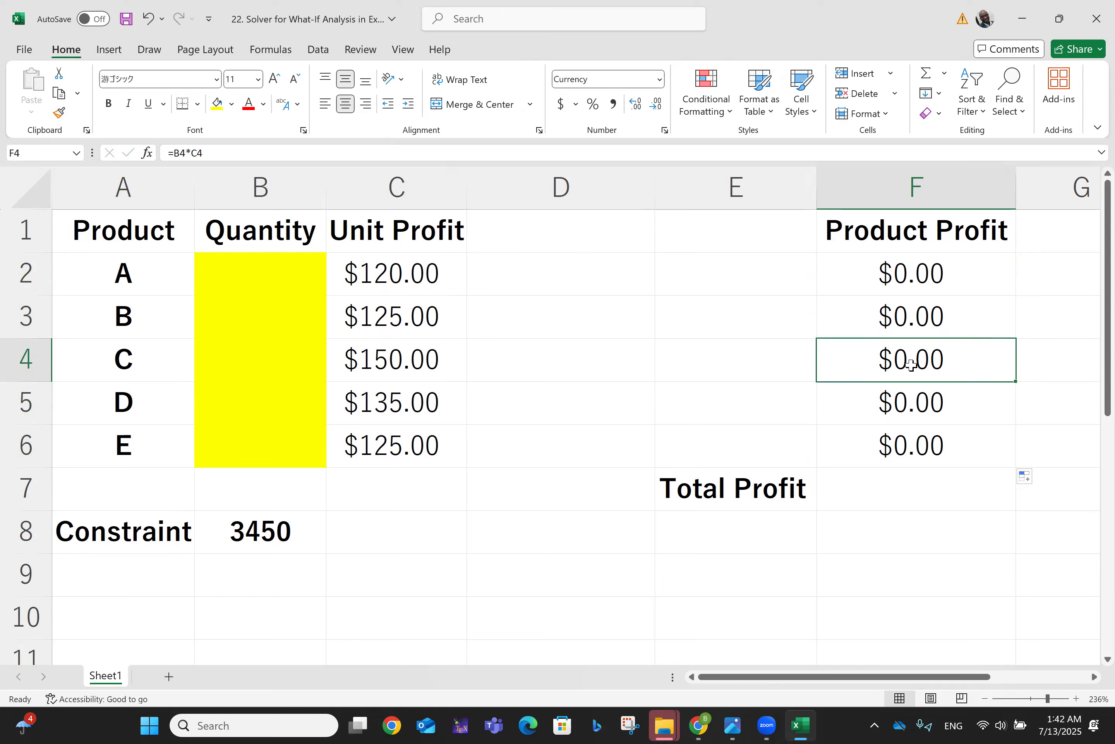
{"action": "left_click", "coordinate": [912, 269]}
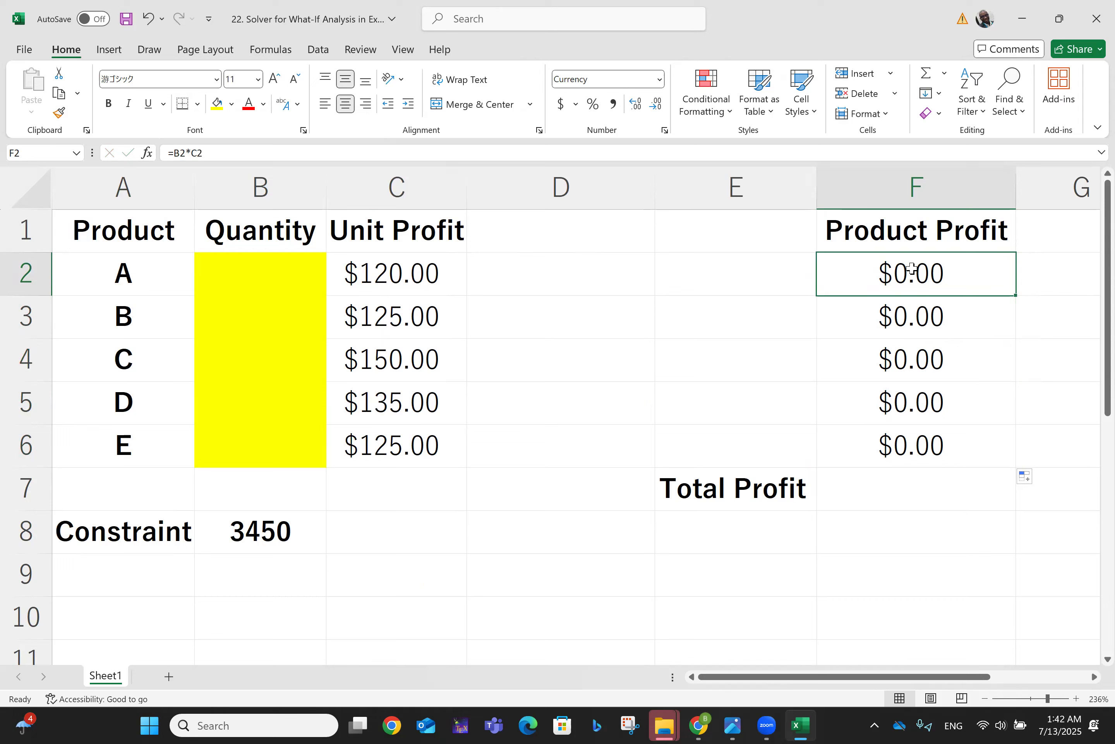
{"action": "left_click", "coordinate": [244, 266]}
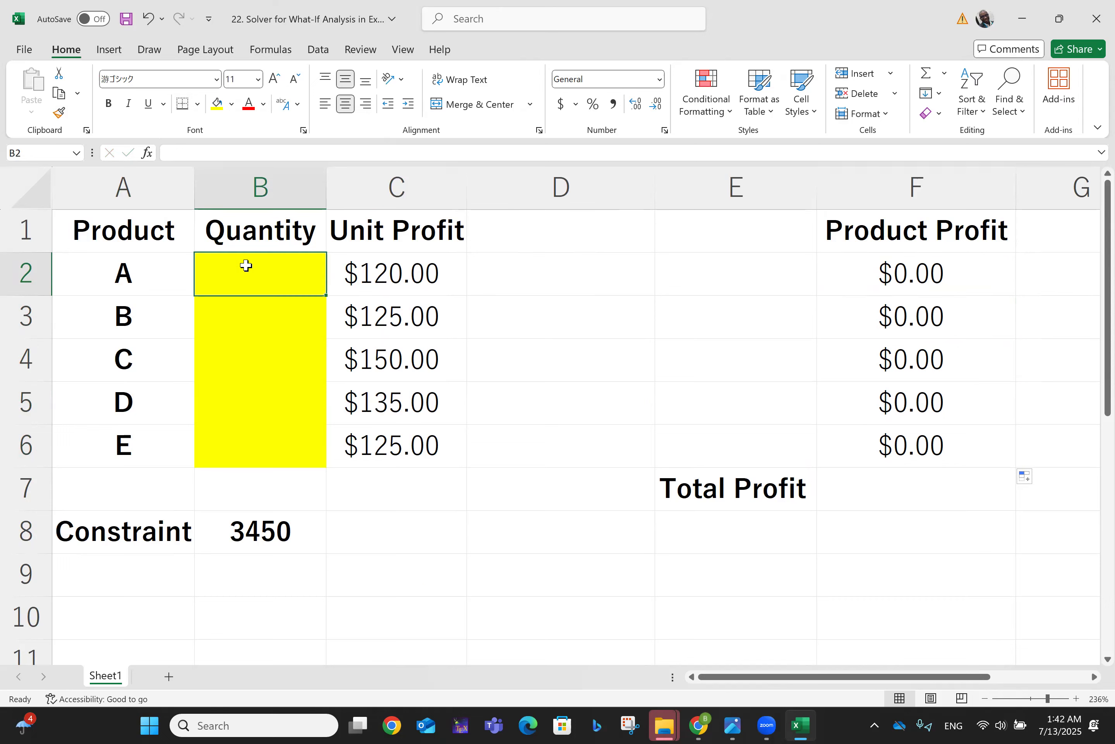
{"action": "left_click", "coordinate": [387, 281]}
{"action": "left_click", "coordinate": [274, 322]}
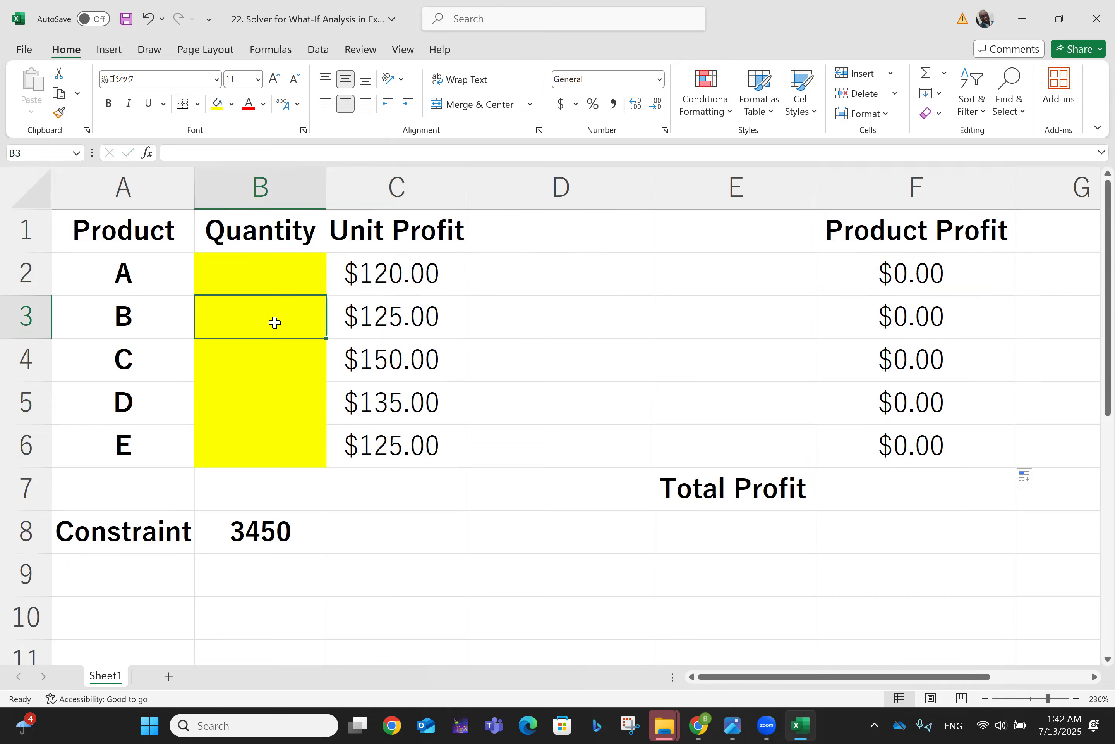
{"action": "left_click", "coordinate": [379, 317]}
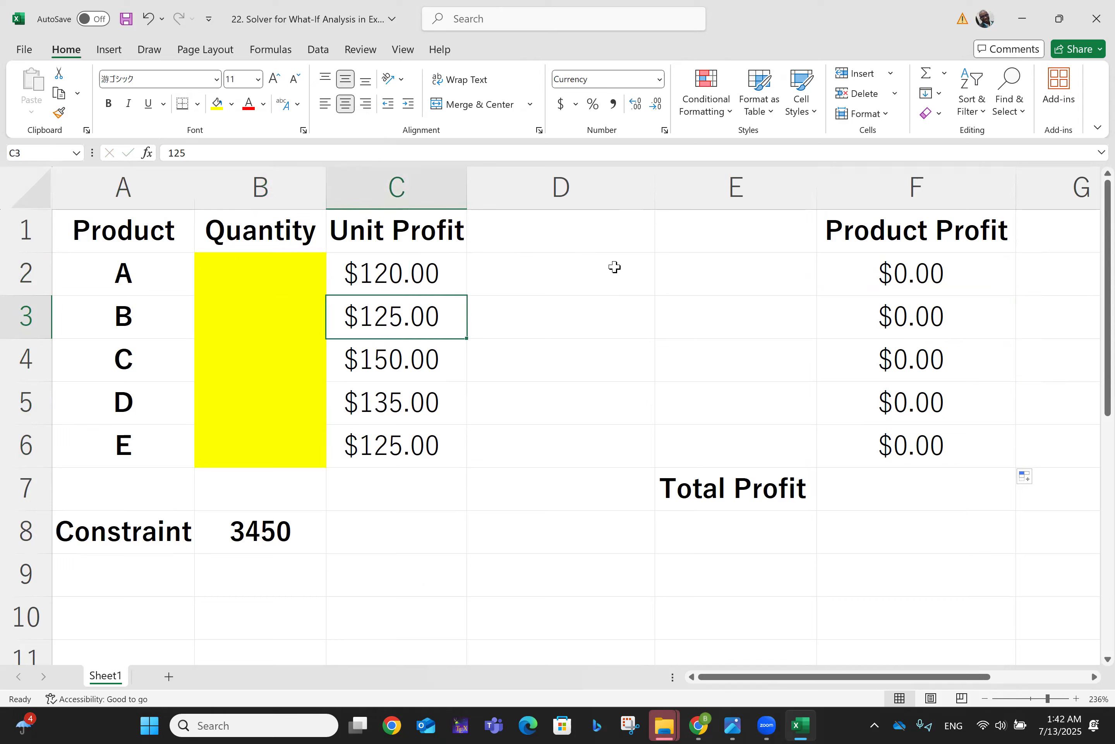
{"action": "left_click", "coordinate": [914, 318]}
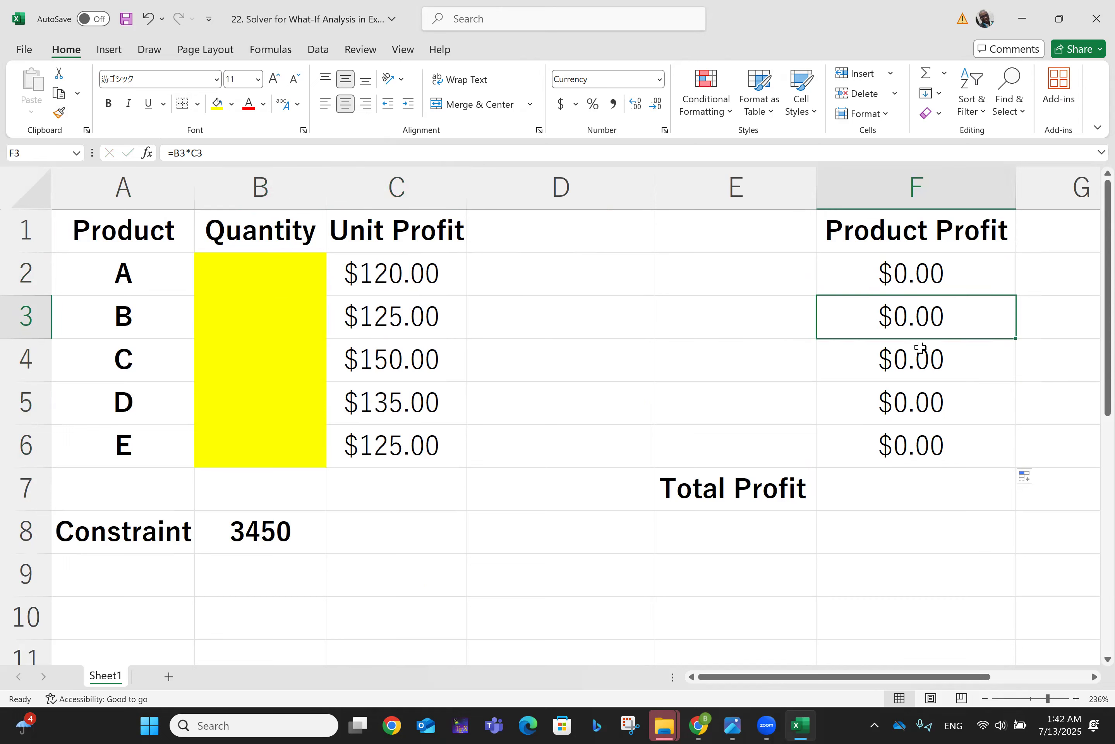
{"action": "left_click", "coordinate": [912, 358]}
{"action": "left_click", "coordinate": [901, 391]}
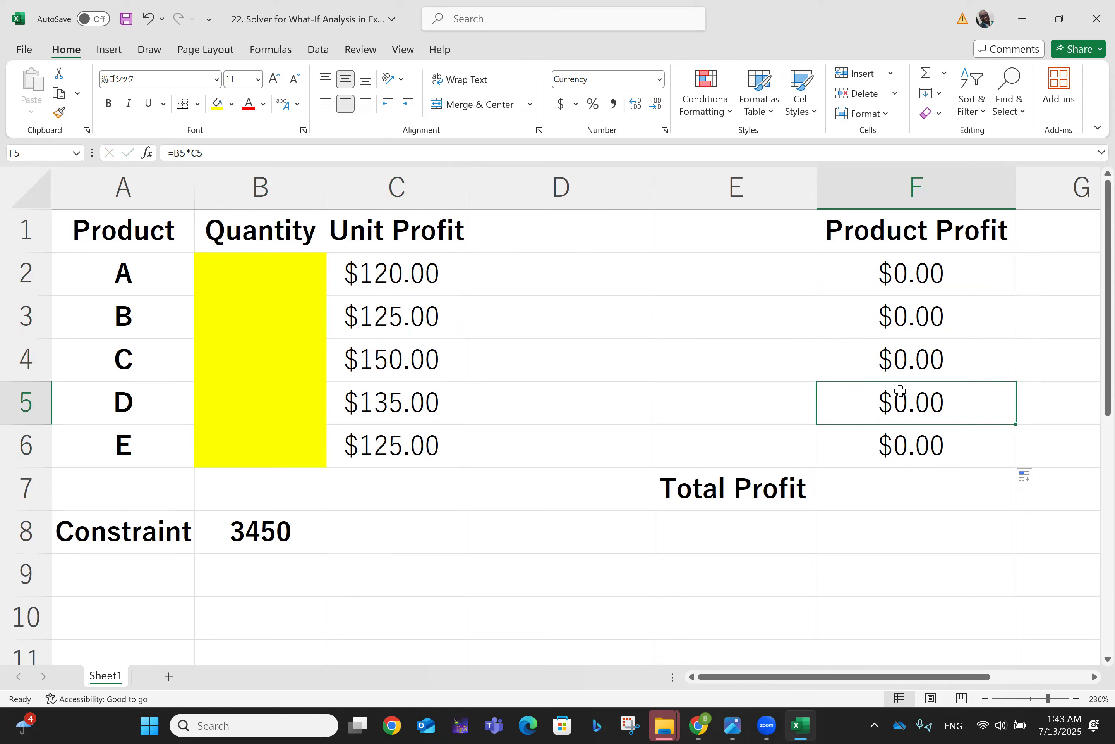
{"action": "left_click", "coordinate": [914, 450]}
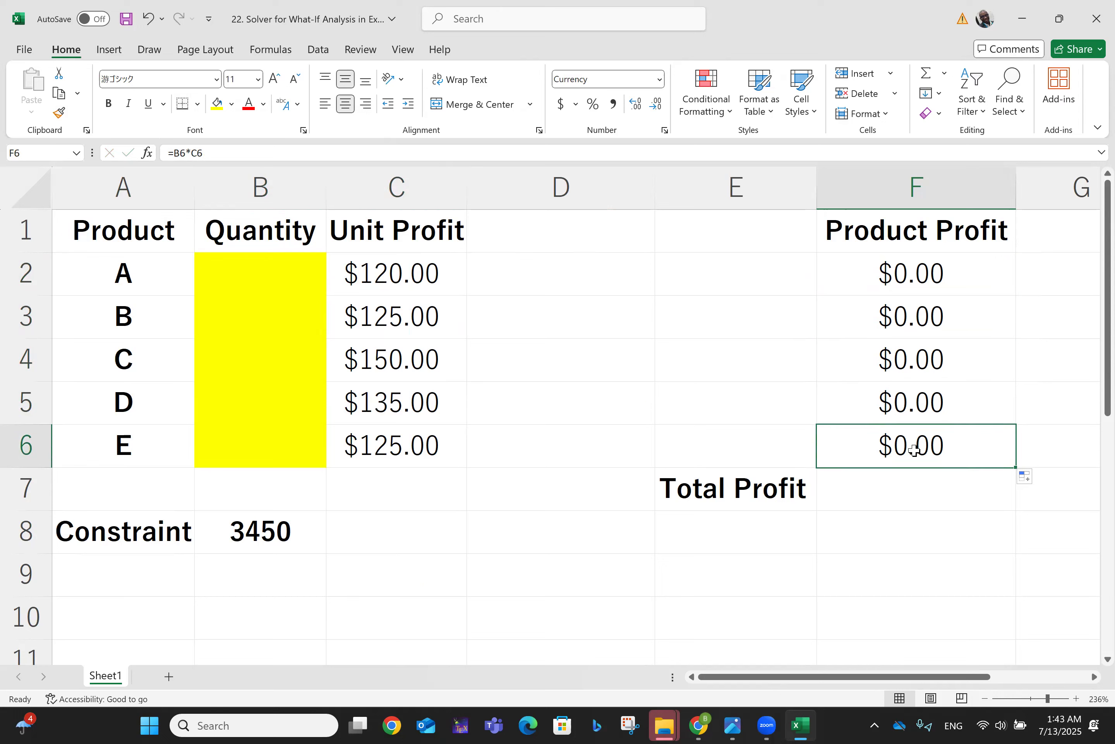
- Enter =SUM(F2:F6) in F7 to calculate the total profit
{"action": "left_click", "coordinate": [879, 498]}
{"action": "type", "text": "="}
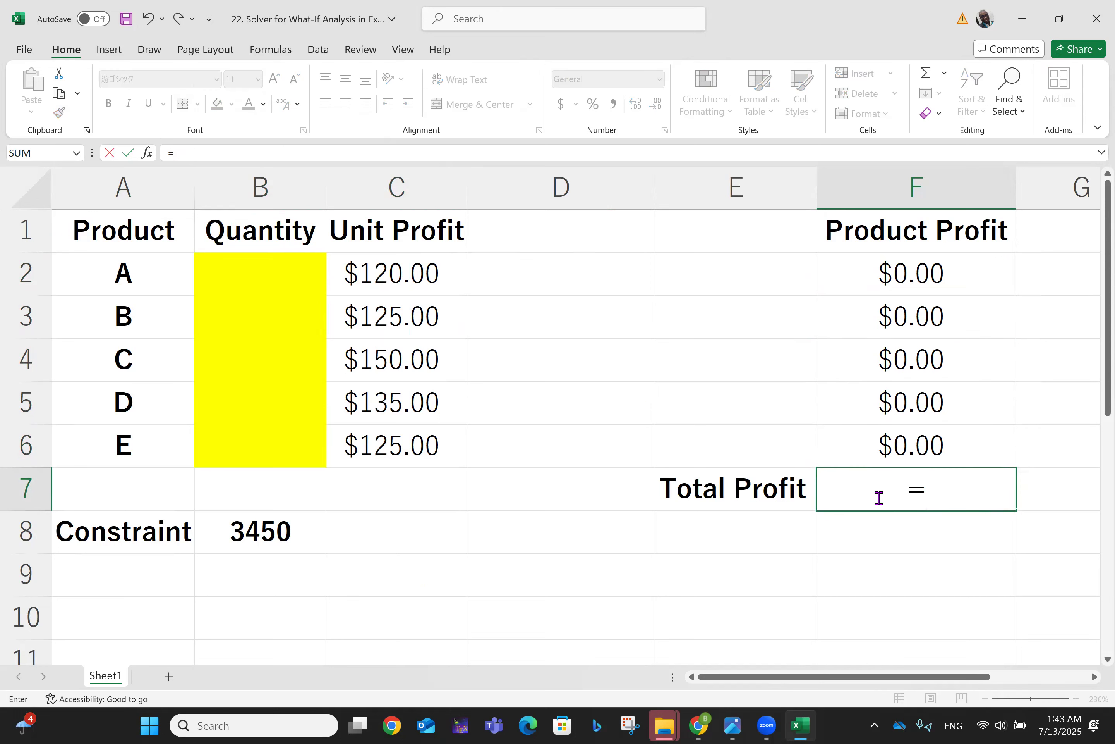
{"action": "type", "text": "si"}
{"action": "key", "text": "BackSpace"}
{"action": "type", "text": "um"}
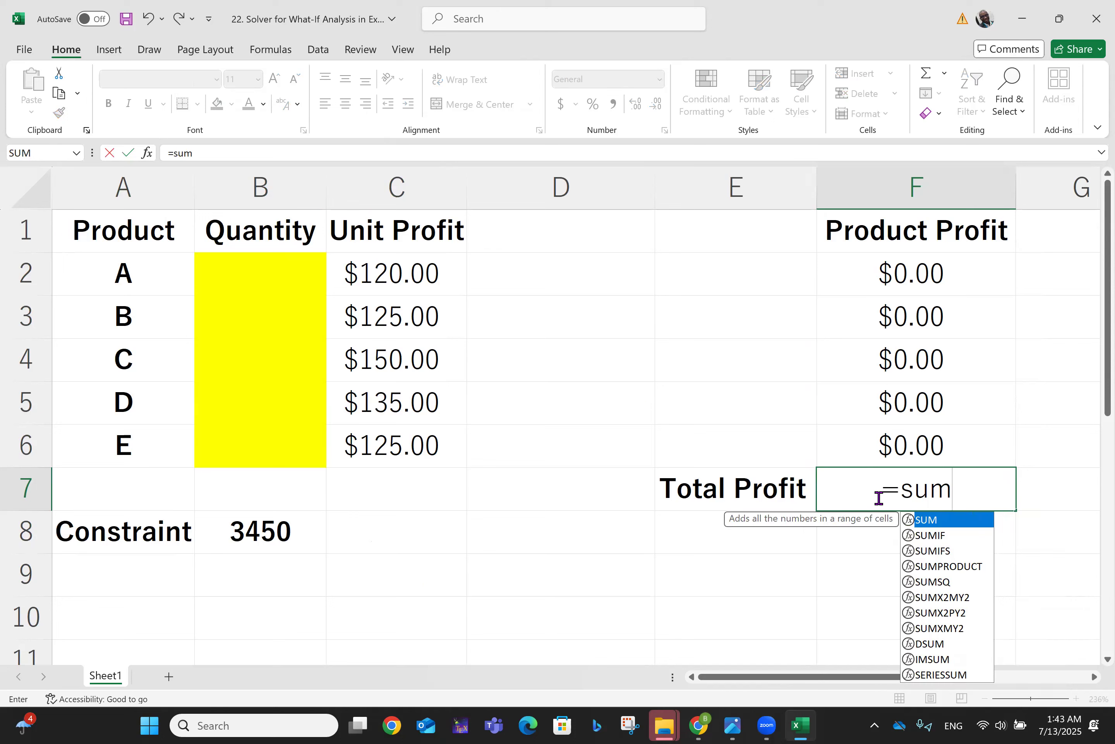
{"action": "type", "text": "("}
{"action": "left_click", "coordinate": [915, 276]}
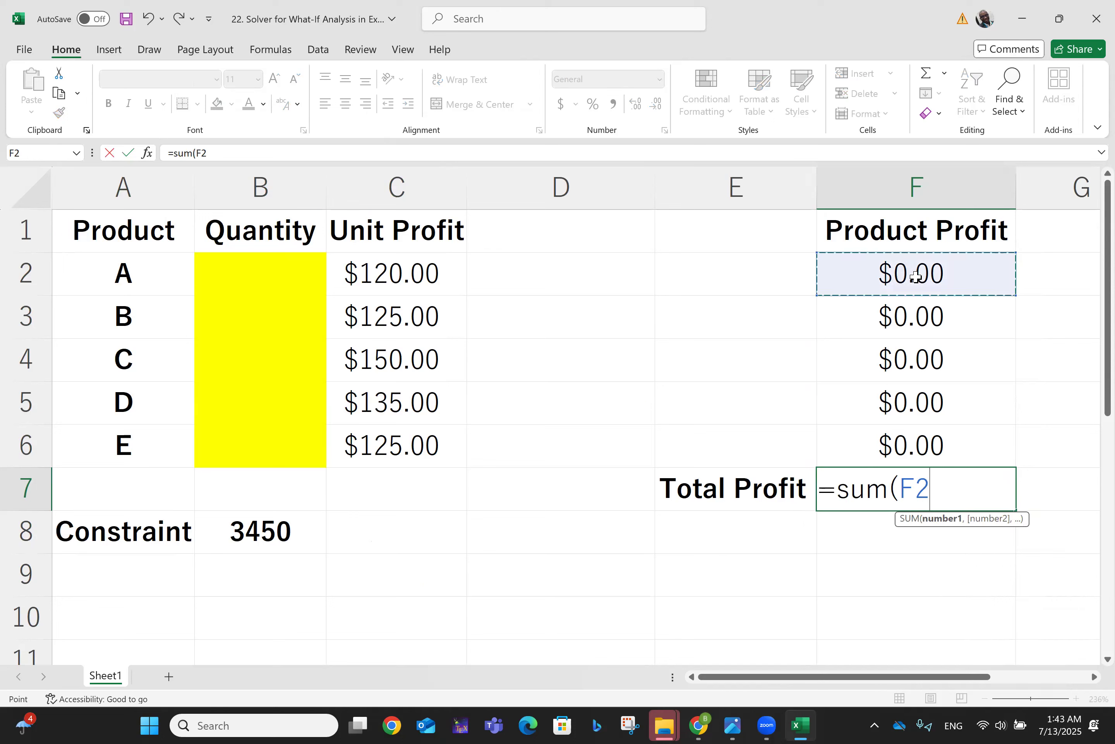
{"action": "key", "text": "F8"}
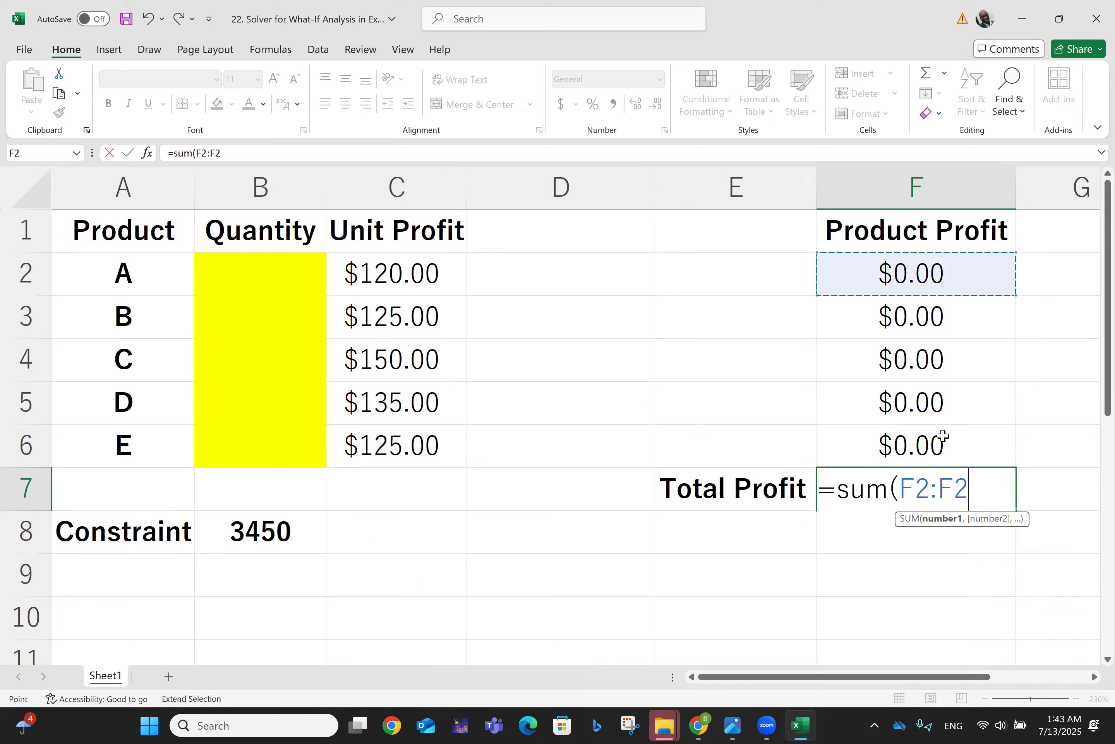
{"action": "left_click", "coordinate": [928, 436]}
{"action": "key", "text": "Return"}
{"action": "key", "text": "Up"}
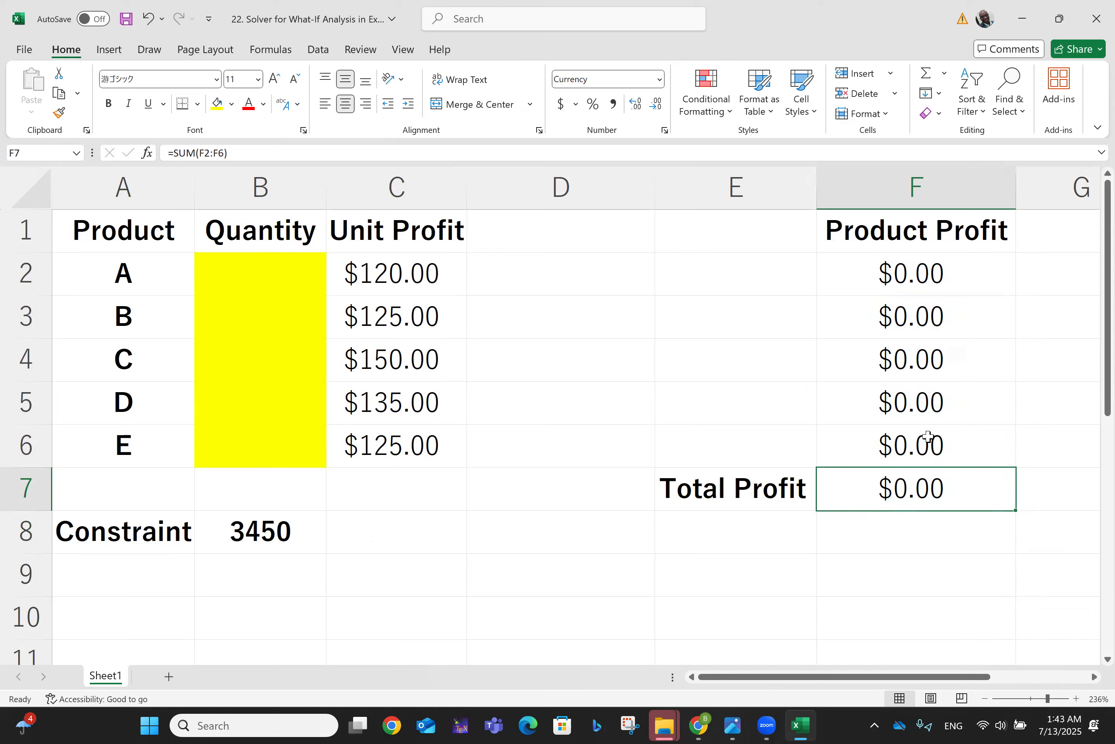
- Save the workbook with the product profit and total profit formulas
{"action": "left_click", "coordinate": [562, 422]}
{"action": "key", "text": "ctrl+s"}
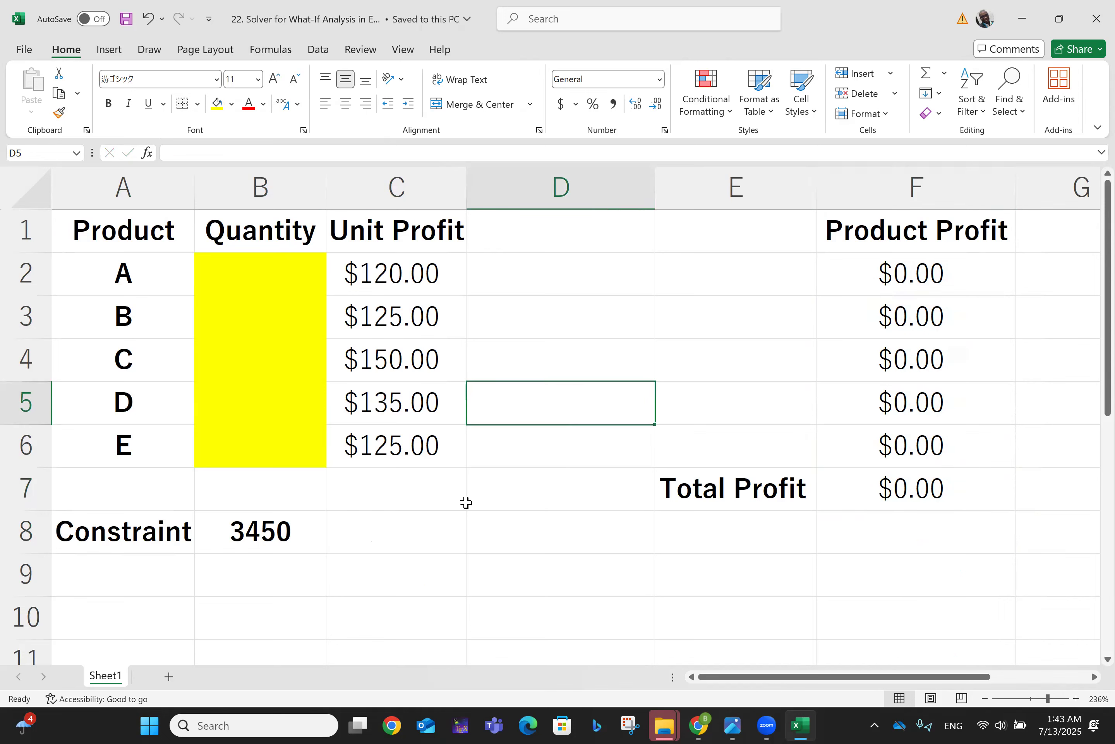
{"action": "left_click", "coordinate": [462, 504]}
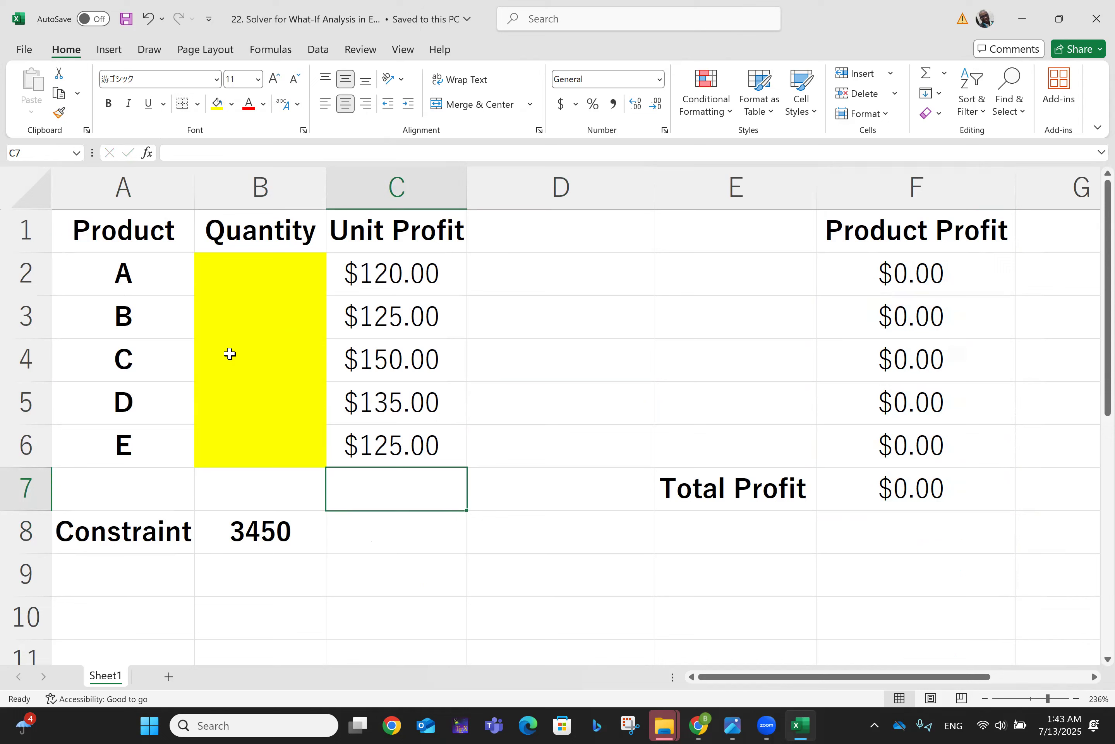
{"action": "left_click", "coordinate": [550, 408]}
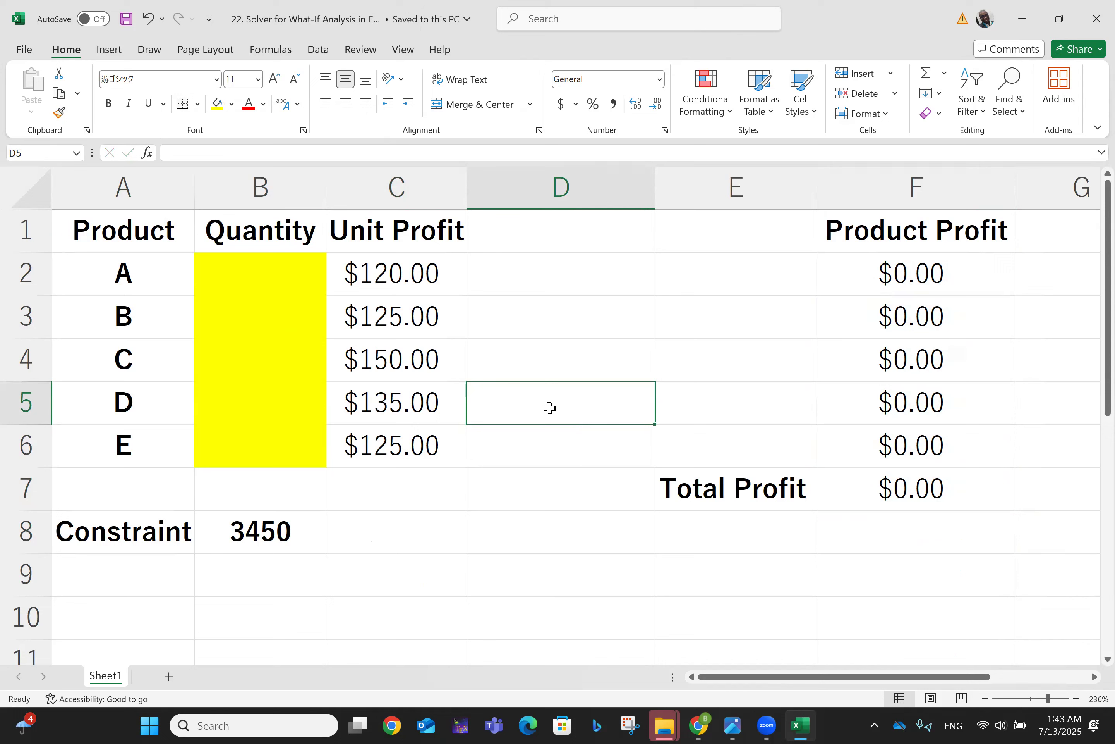
- Check in the Excel add-ins manager that the Solver Add-in is enabled and confirm the selection
{"action": "left_click", "coordinate": [325, 52]}
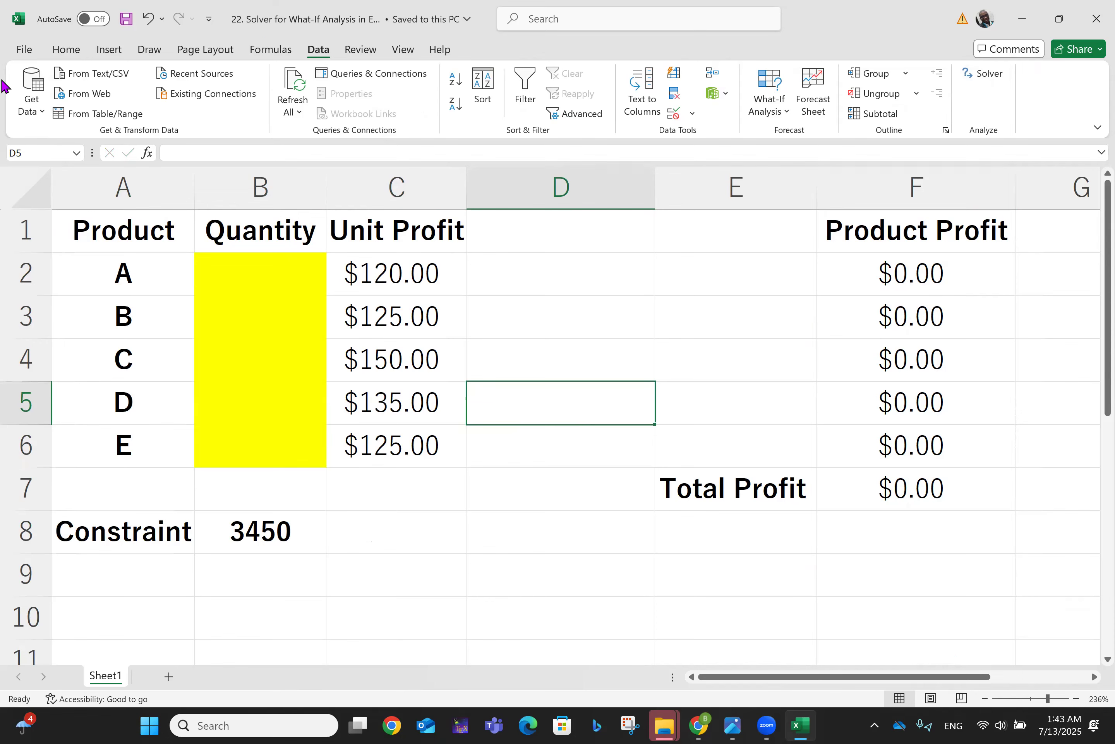
{"action": "left_click", "coordinate": [21, 50]}
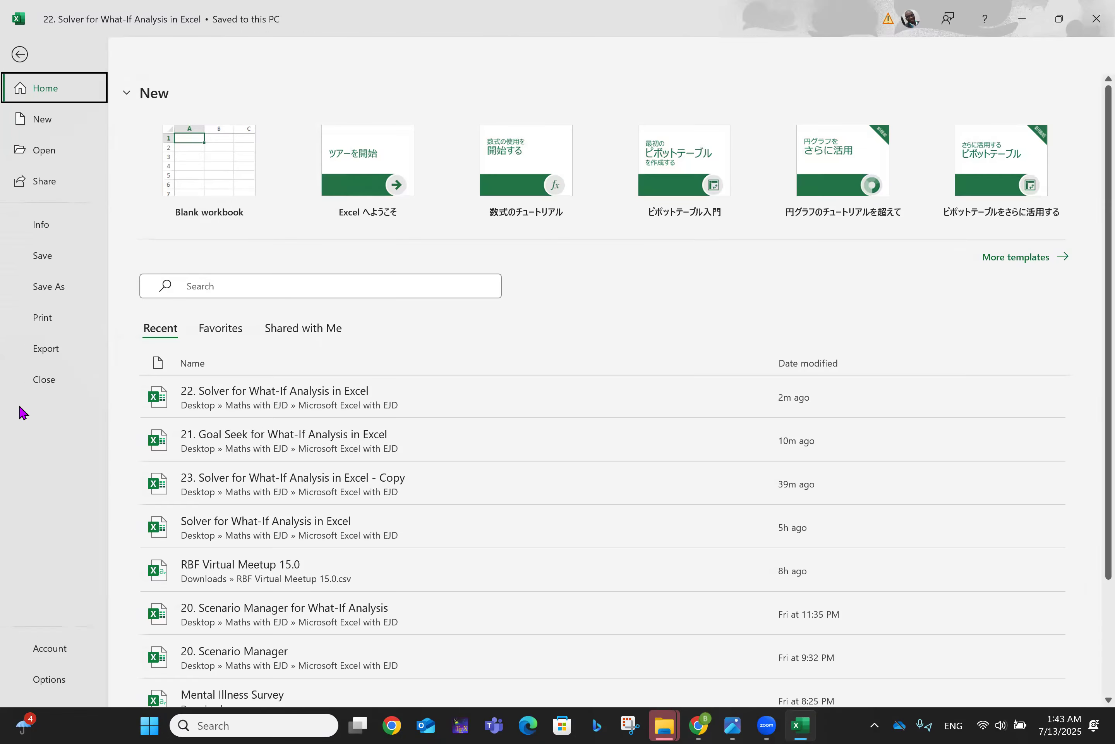
{"action": "left_click", "coordinate": [48, 682]}
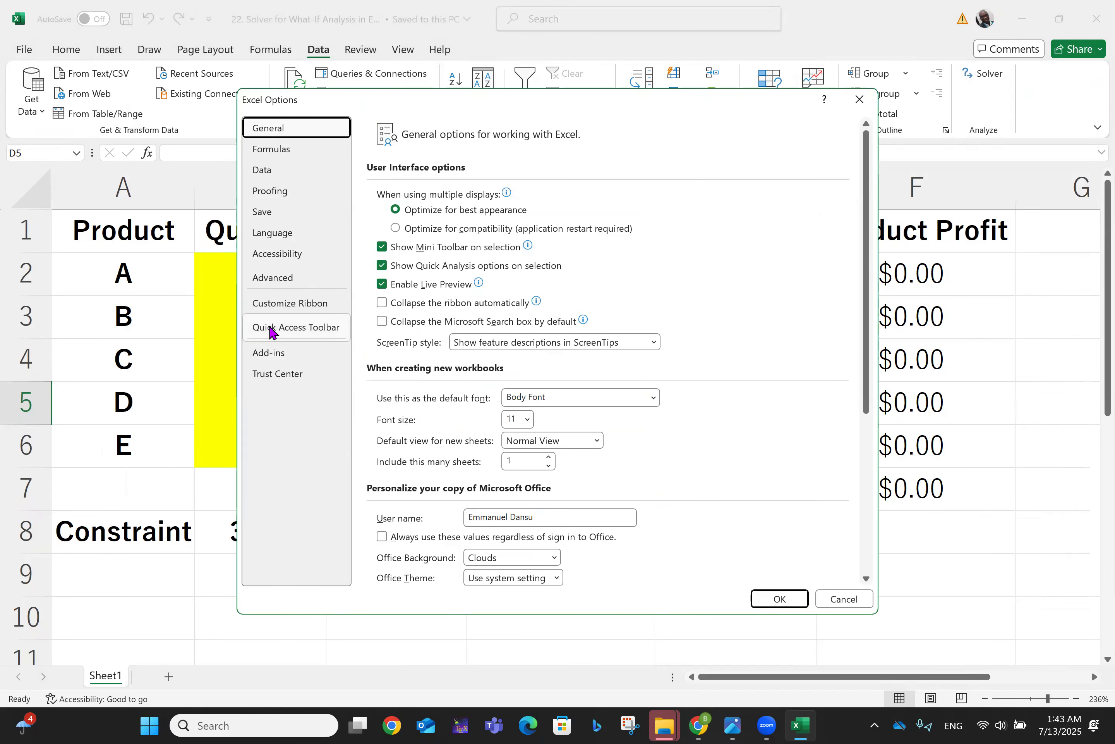
{"action": "left_click", "coordinate": [269, 355]}
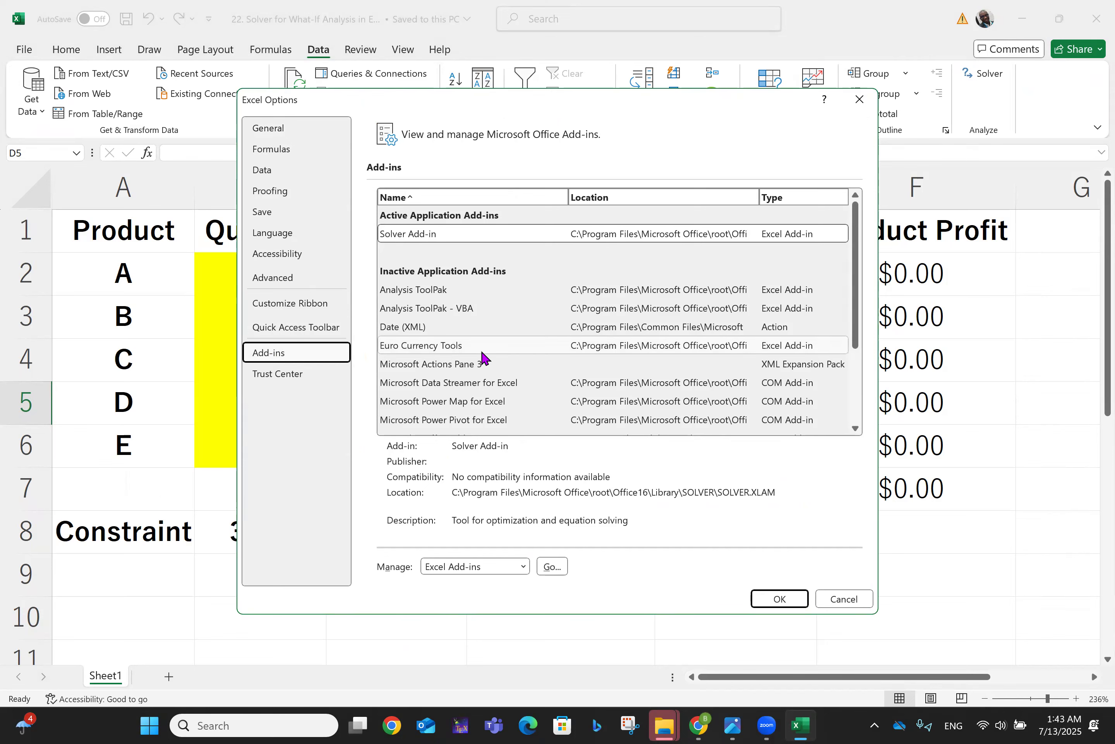
{"action": "left_click", "coordinate": [552, 566]}
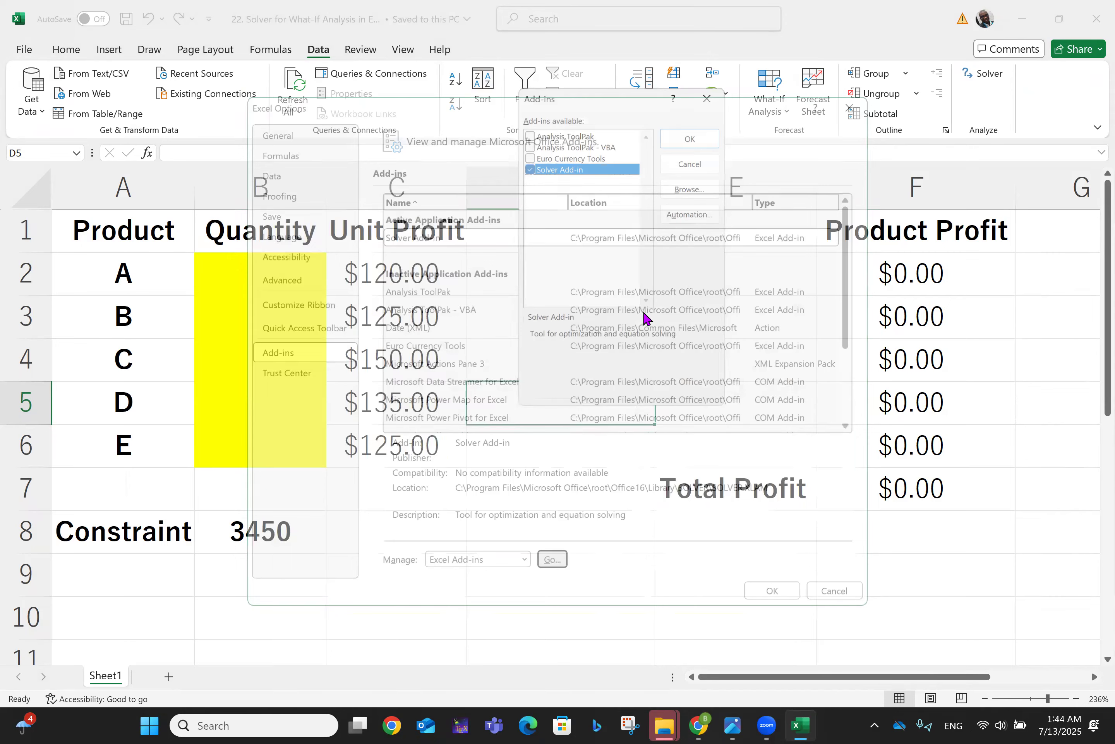
{"action": "left_click", "coordinate": [694, 144]}
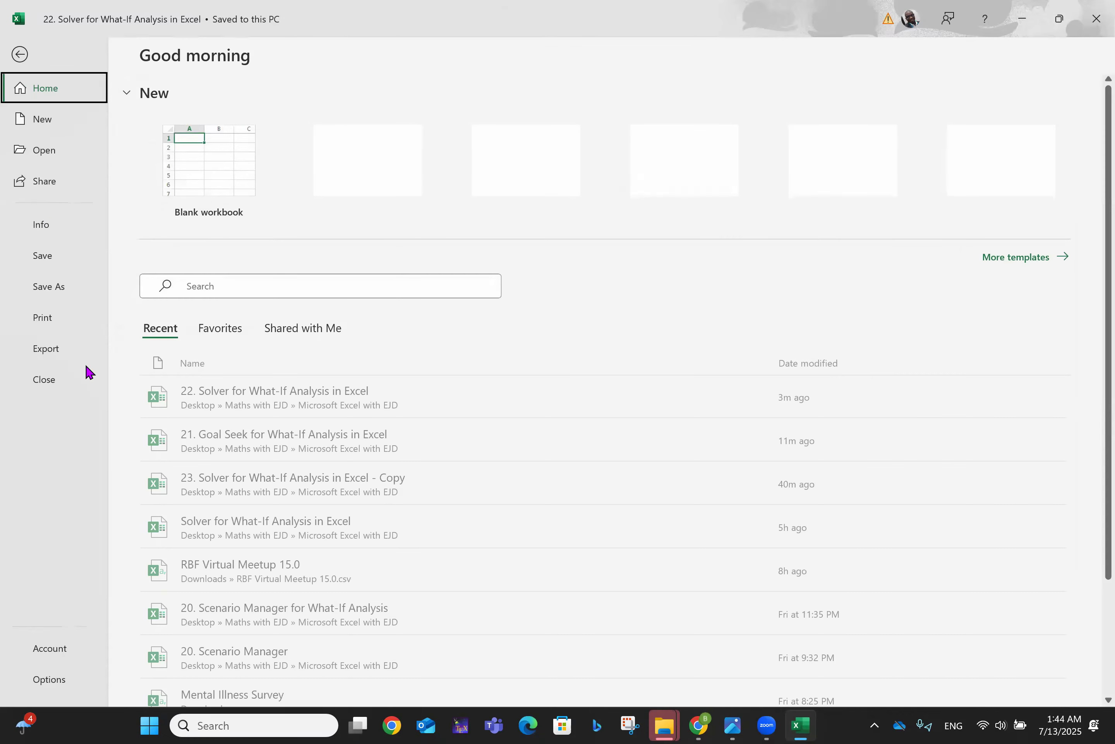
{"action": "left_click", "coordinate": [48, 681]}
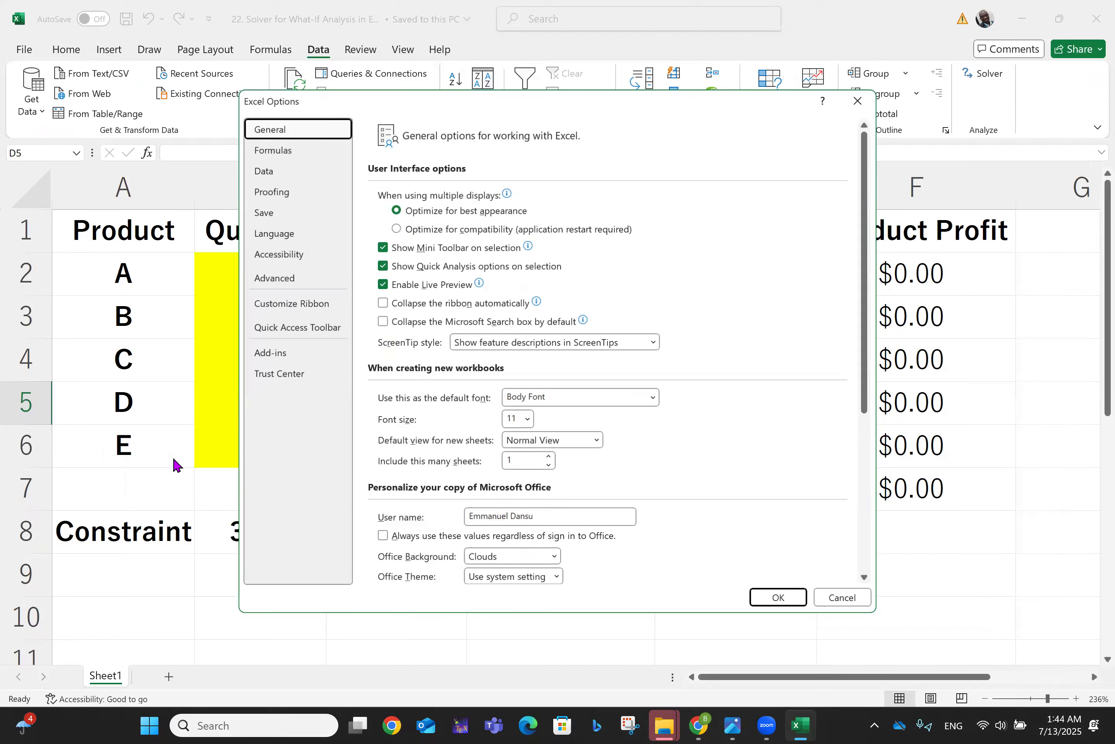
{"action": "left_click", "coordinate": [283, 353]}
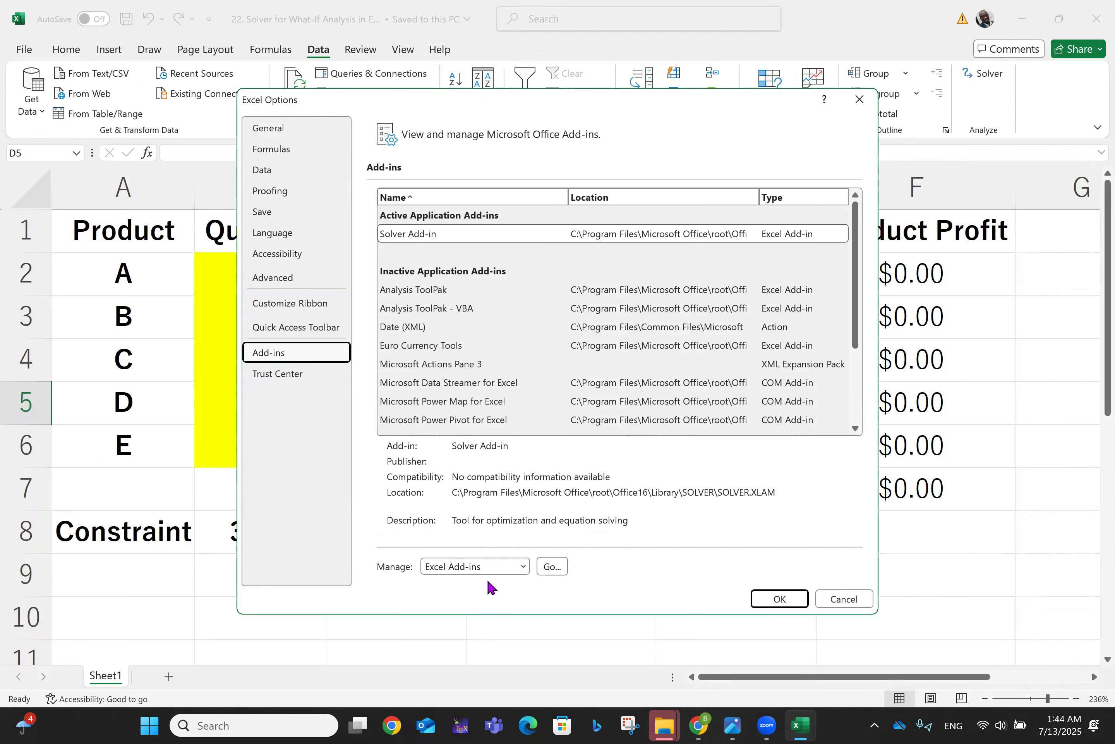
{"action": "left_click", "coordinate": [554, 566]}
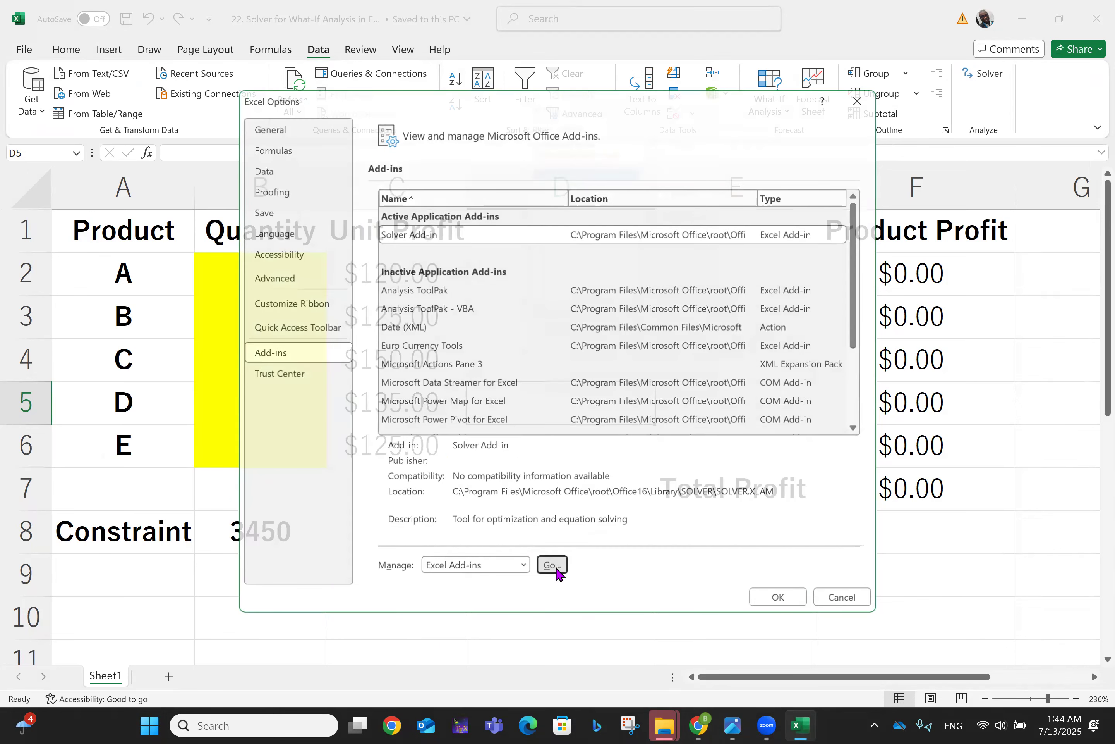
{"action": "left_click", "coordinate": [696, 136]}
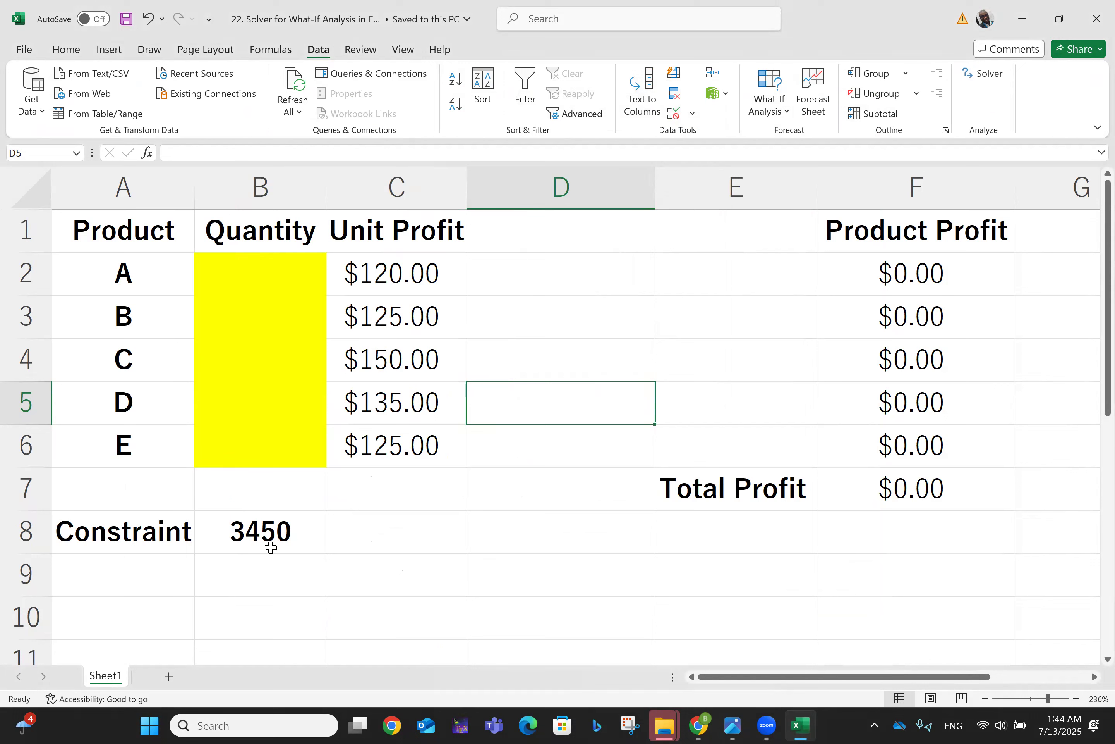
- Enter the column header "Demands" in D1
{"action": "left_click", "coordinate": [537, 225]}
{"action": "type", "text": "Deamn"}
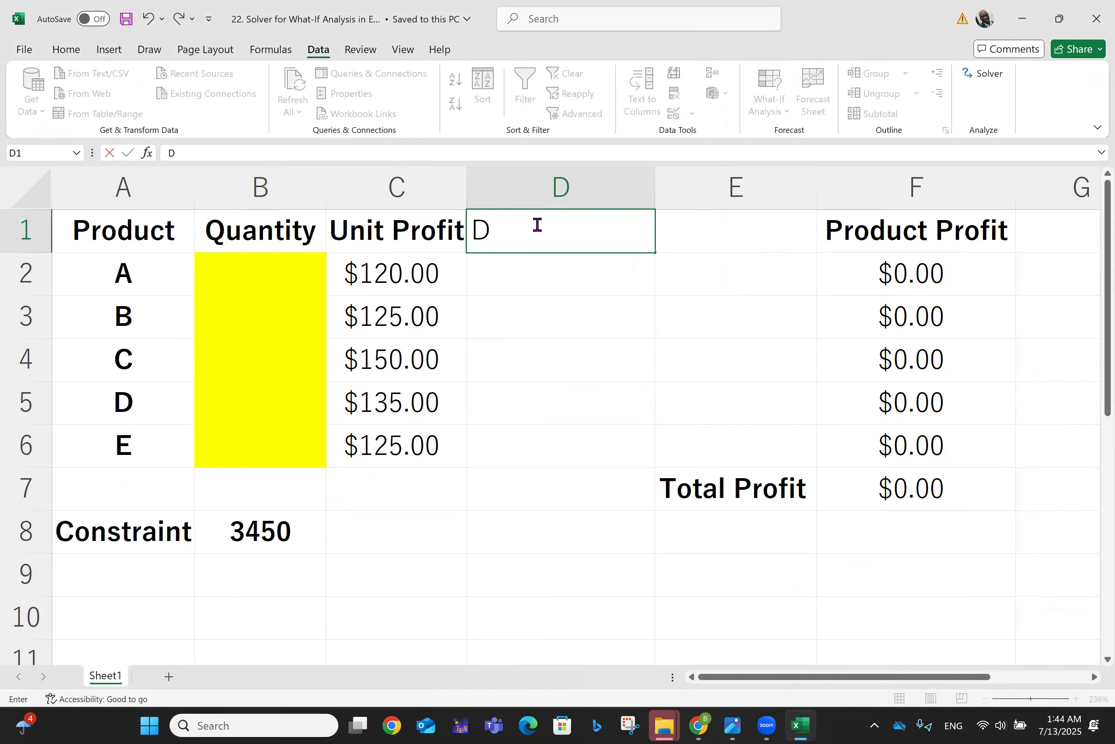
{"action": "key", "text": "BackSpace"}
{"action": "key", "text": "BackSpace"}
{"action": "key", "text": "BackSpace"}
{"action": "type", "text": "mands"}
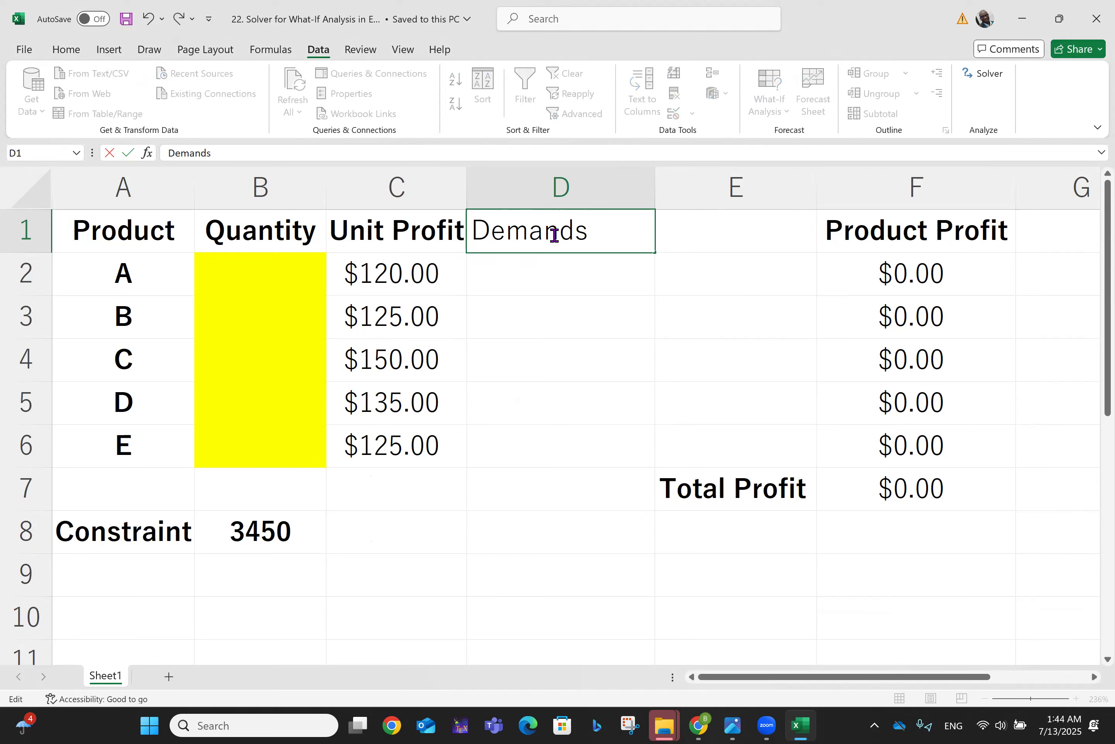
{"action": "left_click", "coordinate": [727, 292]}
- Center-align the empty demand cells D2:D6
{"action": "left_click", "coordinate": [550, 239]}
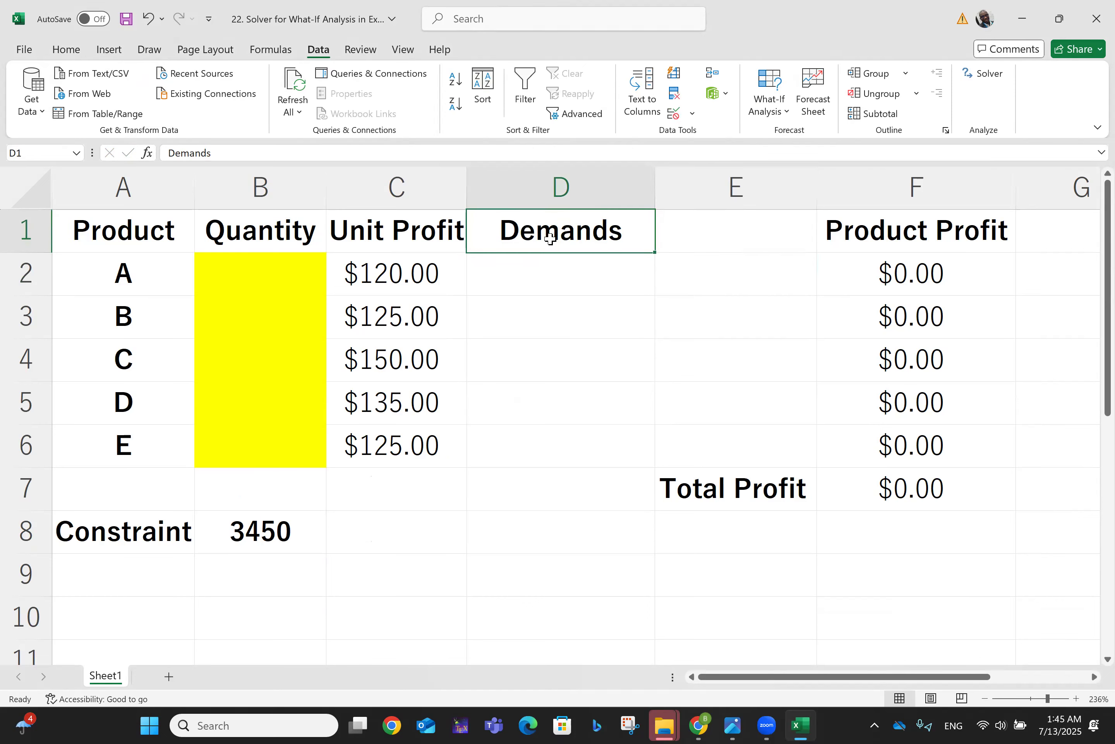
{"action": "key", "text": "Down"}
{"action": "key", "text": "shift+Down"}
{"action": "key", "text": "shift+Down"}
{"action": "key", "text": "shift+Down"}
{"action": "key", "text": "shift+Down"}
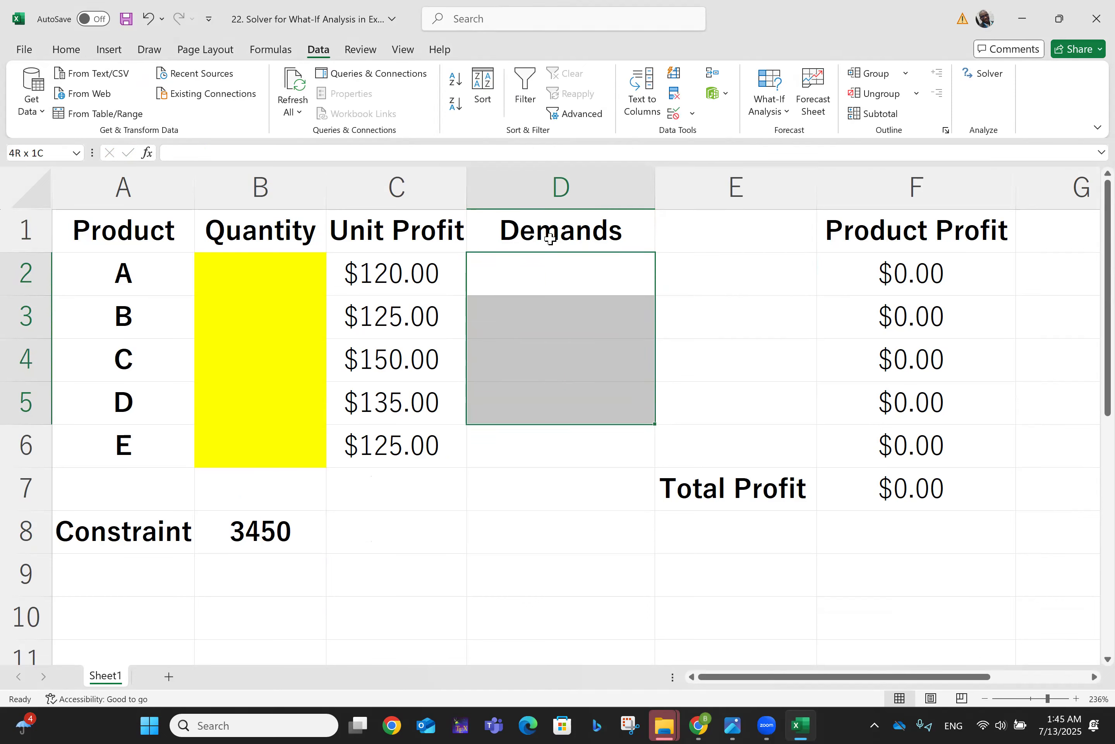
{"action": "left_click", "coordinate": [74, 57]}
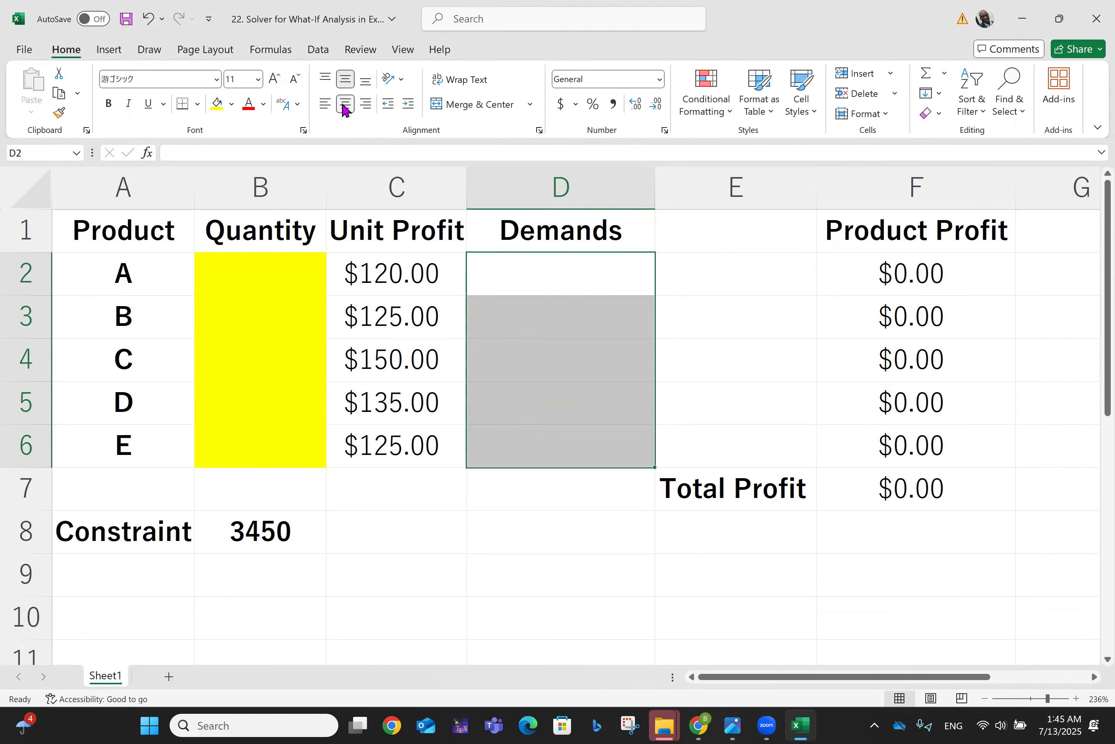
{"action": "left_click", "coordinate": [562, 288]}
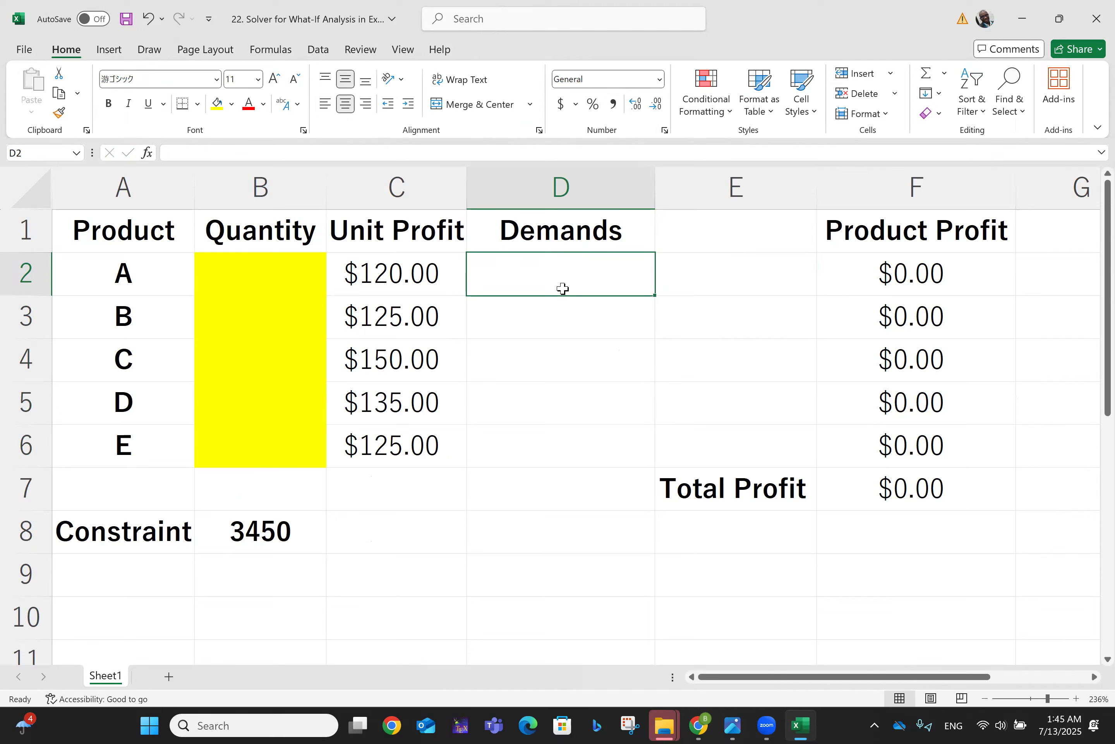
{"action": "type", "text": "3"}
{"action": "key", "text": "BackSpace"}
{"action": "type", "text": "2000"}
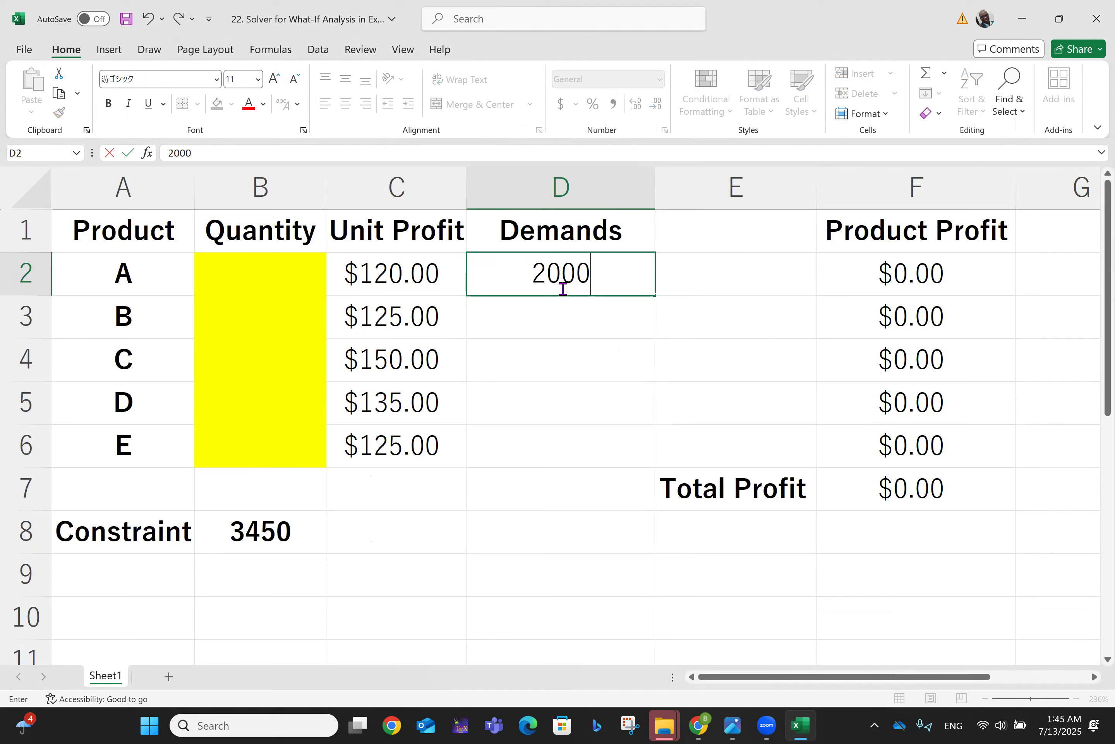
{"action": "key", "text": "BackSpace"}
{"action": "key", "text": "BackSpace"}
{"action": "key", "text": "BackSpace"}
{"action": "key", "text": "BackSpace"}
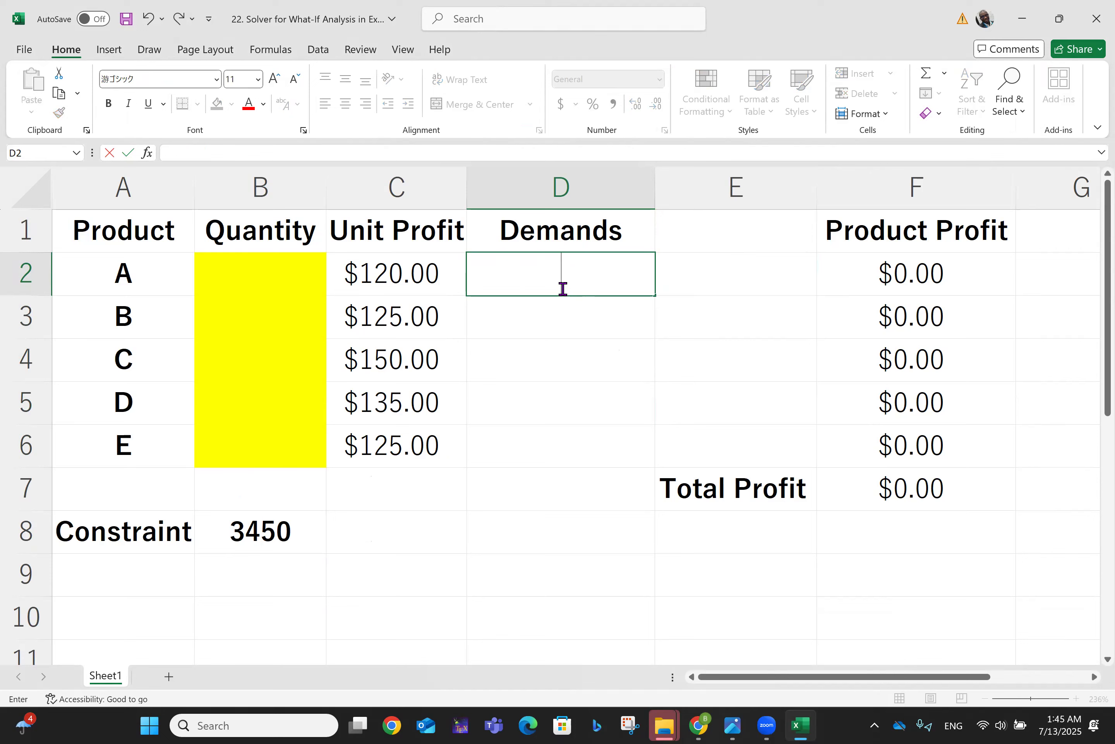
- Enter the demands for products A, B and C in D2:D4 as 300, 500 and 400
{"action": "type", "text": "300"}
{"action": "key", "text": "Return"}
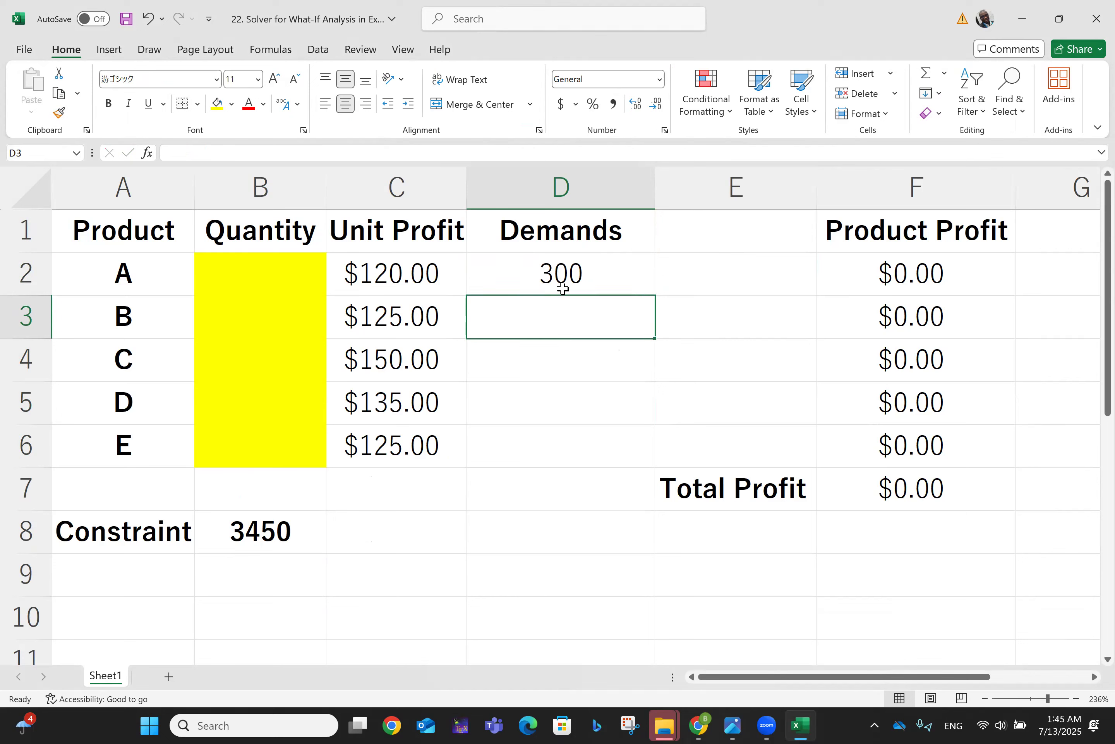
{"action": "type", "text": "5000"}
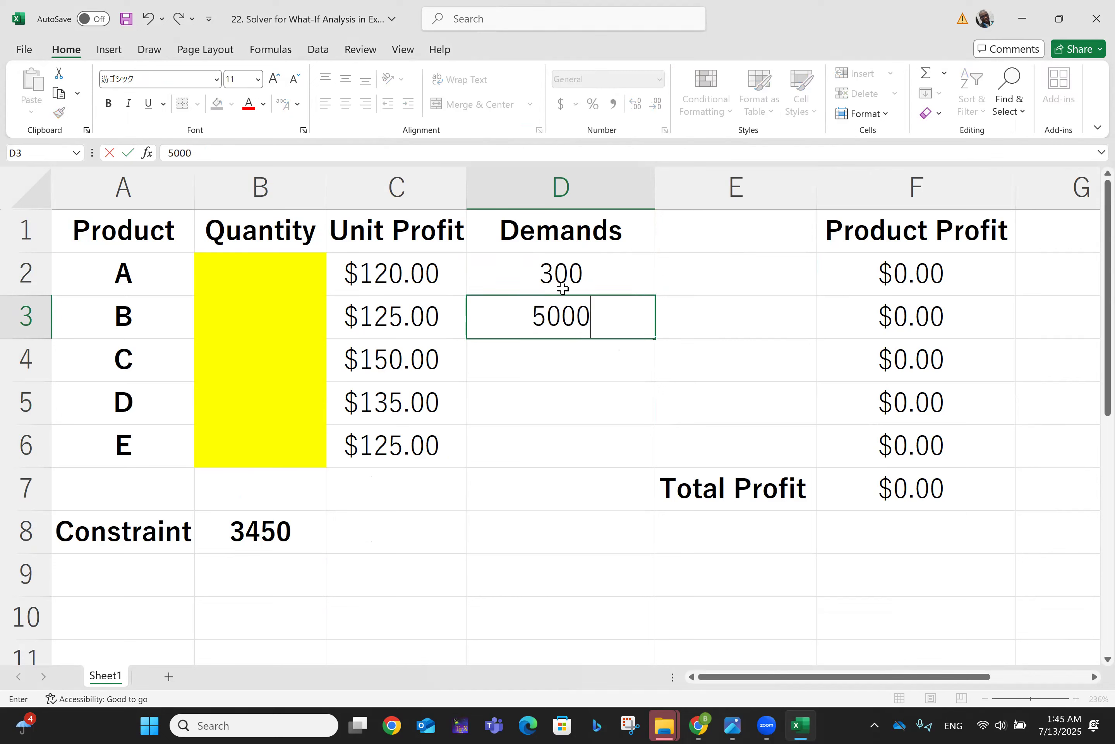
{"action": "key", "text": "BackSpace"}
{"action": "key", "text": "Return"}
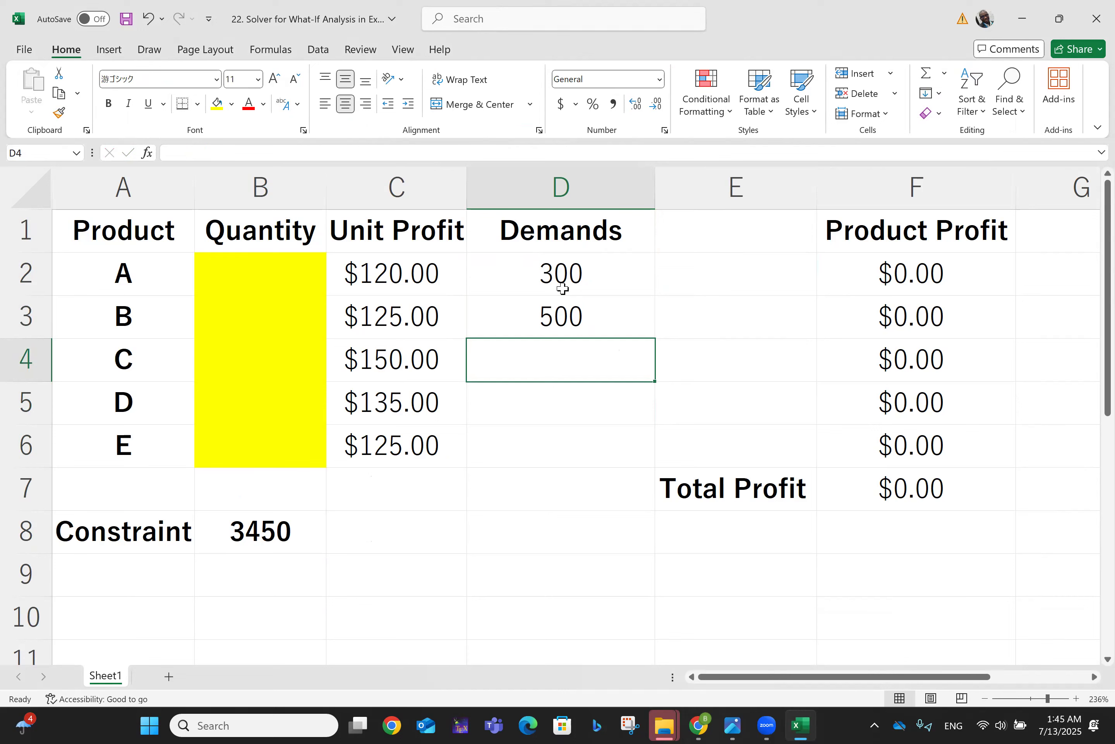
{"action": "type", "text": "4000"}
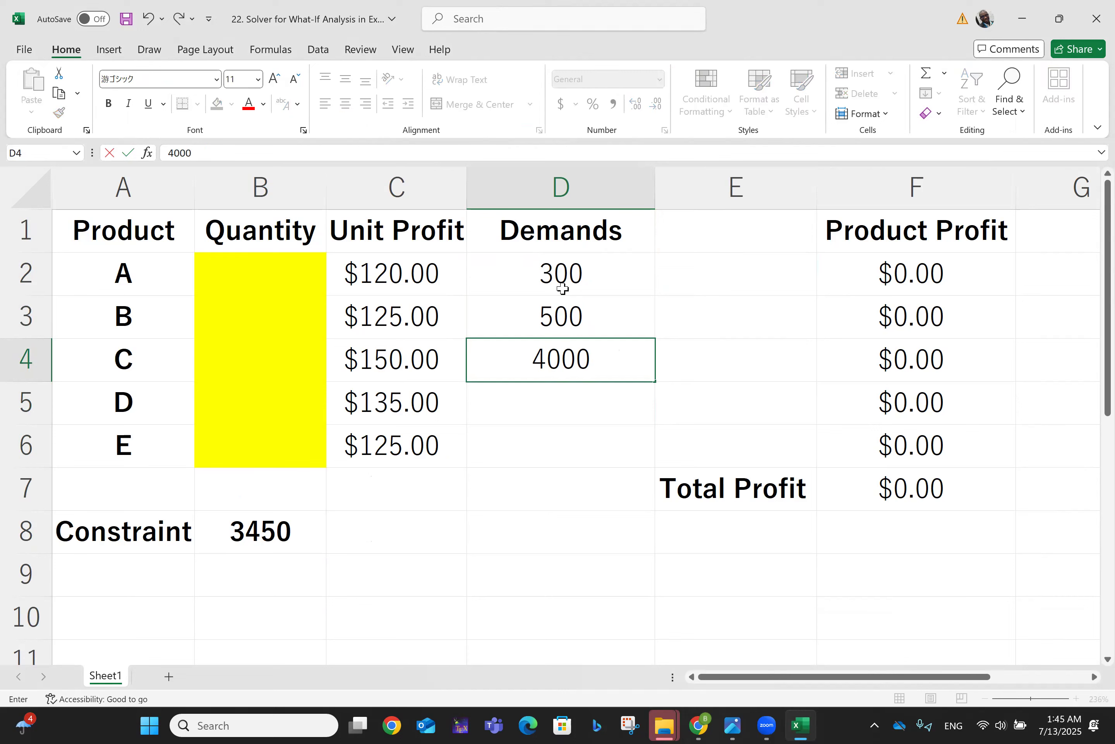
{"action": "key", "text": "BackSpace"}
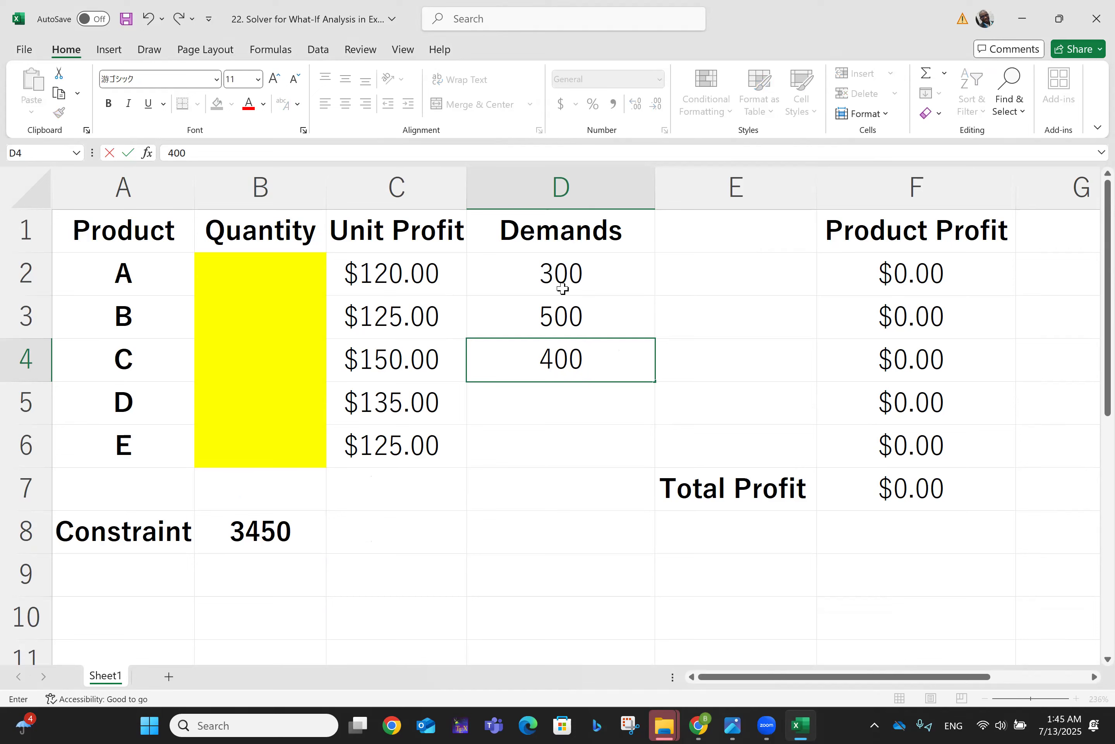
{"action": "key", "text": "Return"}
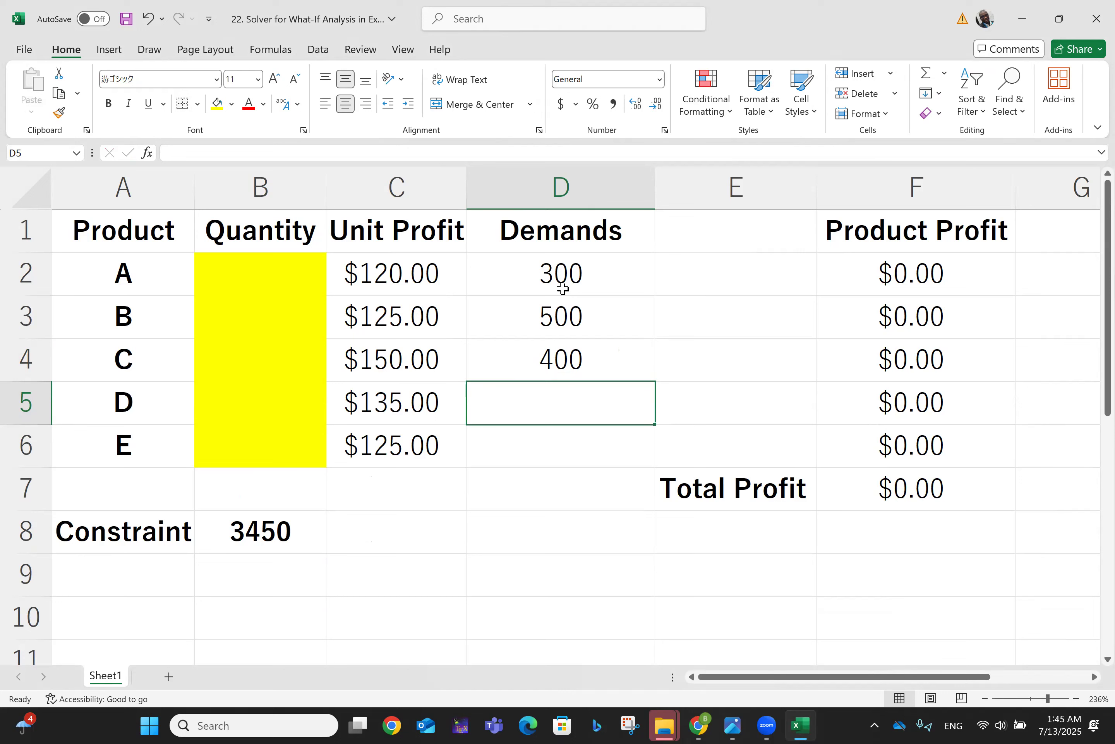
- Enter a demand of 250 for product D in D5 and 450 for product E in D6
{"action": "key", "text": "Up"}
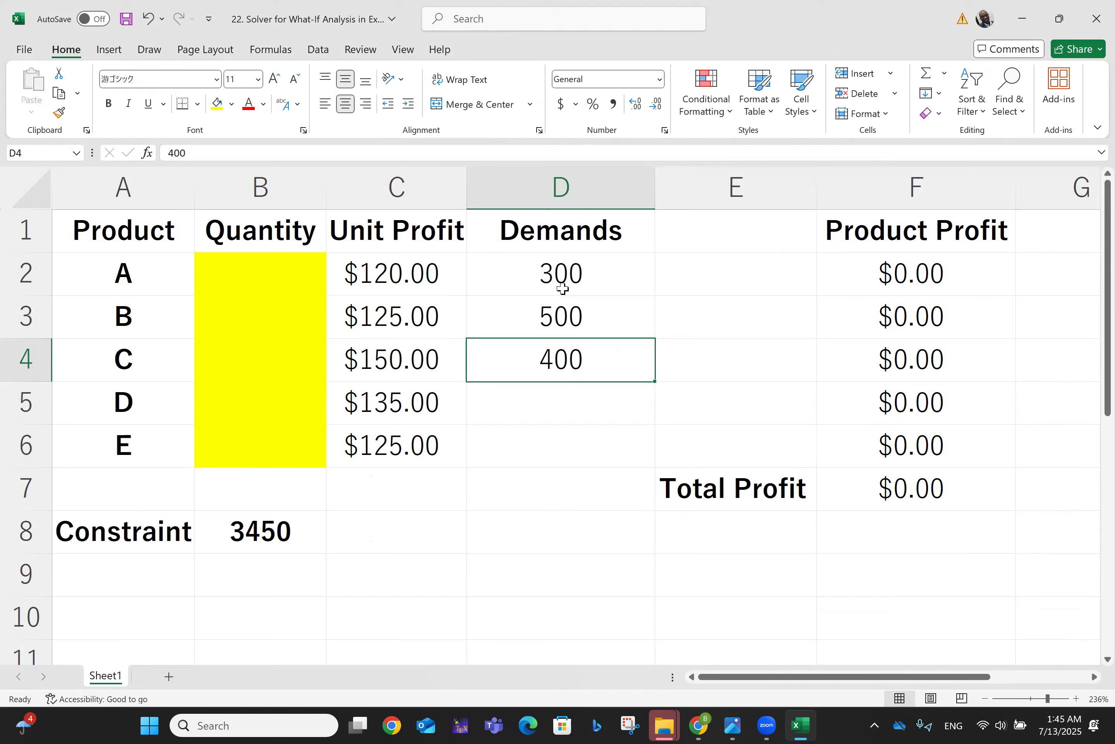
{"action": "key", "text": "Down"}
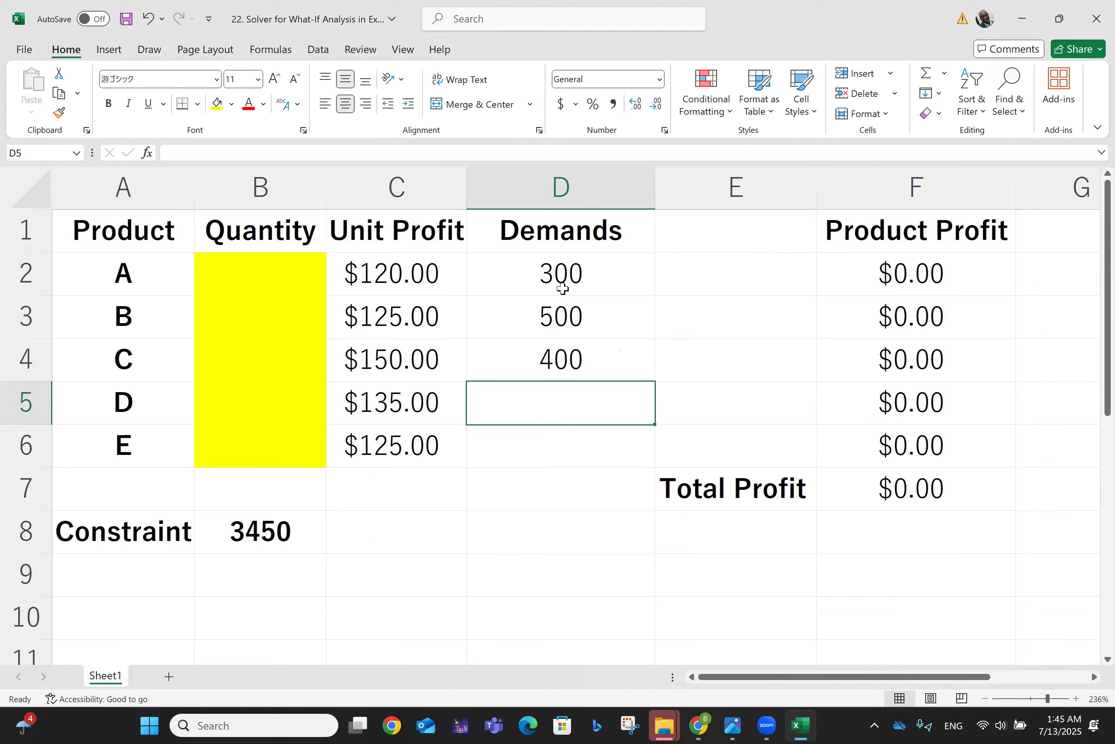
{"action": "type", "text": "250"}
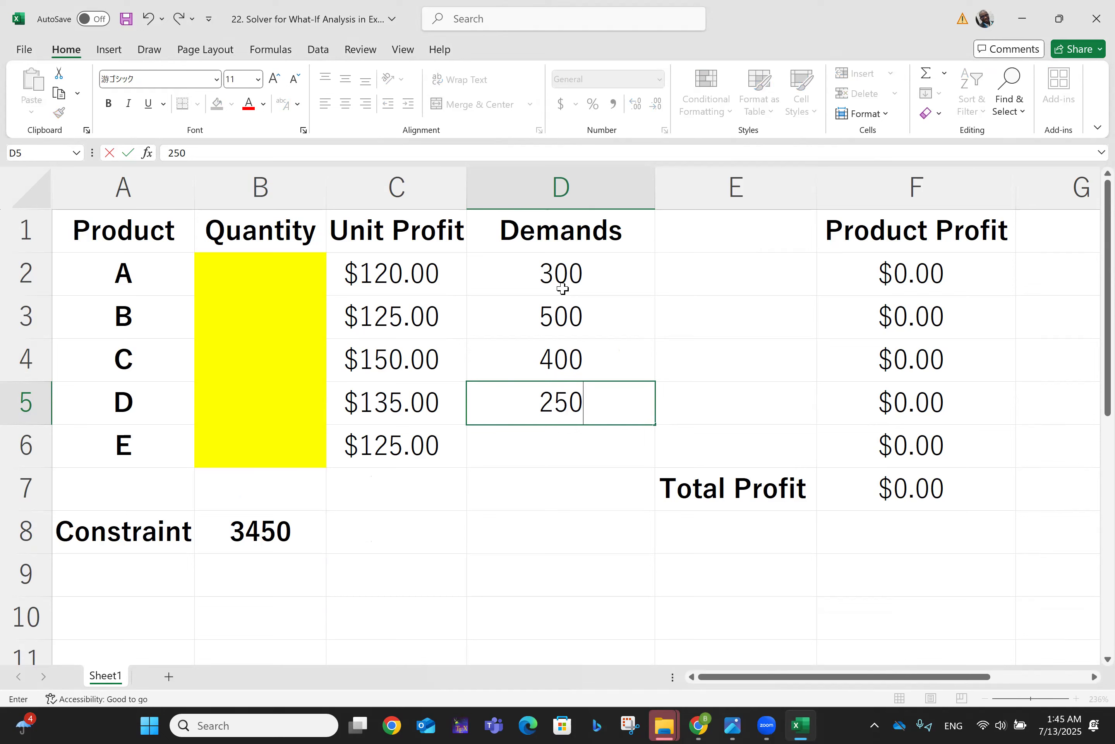
{"action": "key", "text": "Return"}
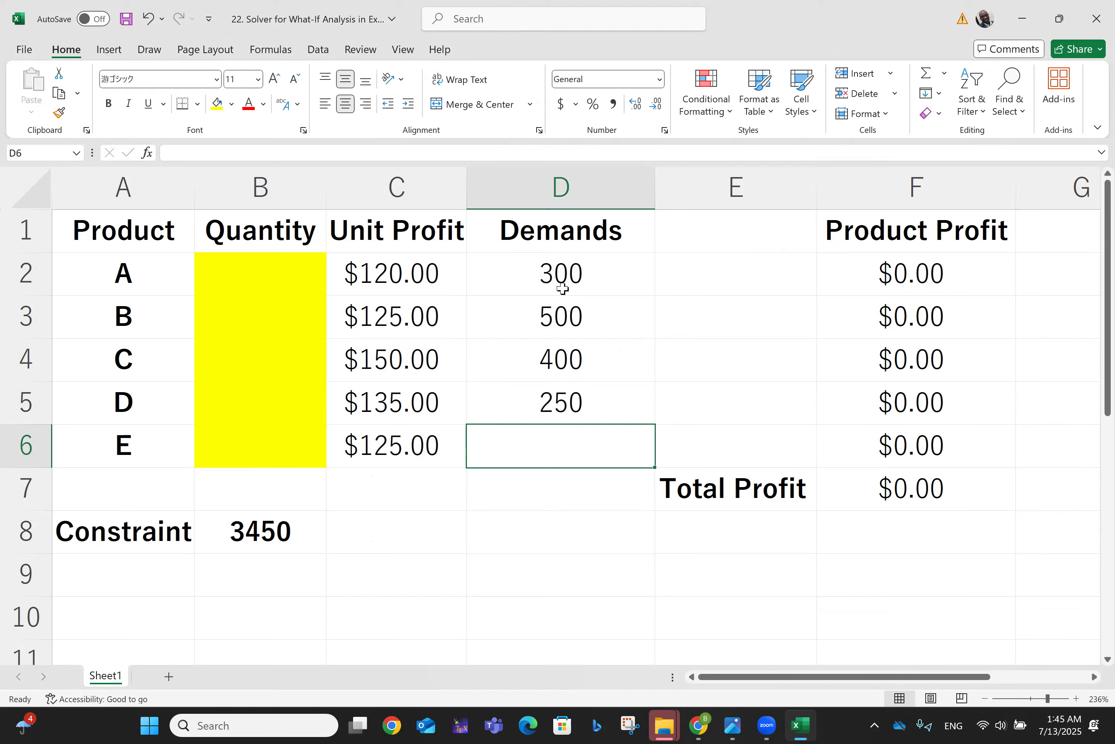
{"action": "type", "text": "450"}
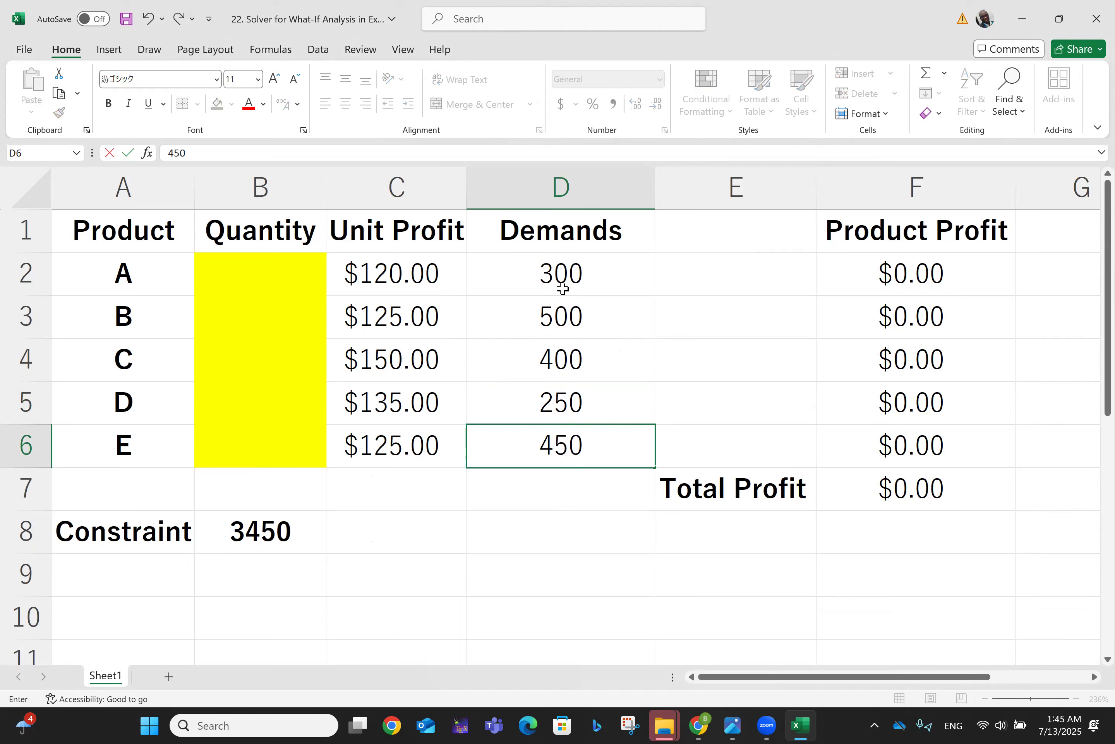
{"action": "key", "text": "Return"}
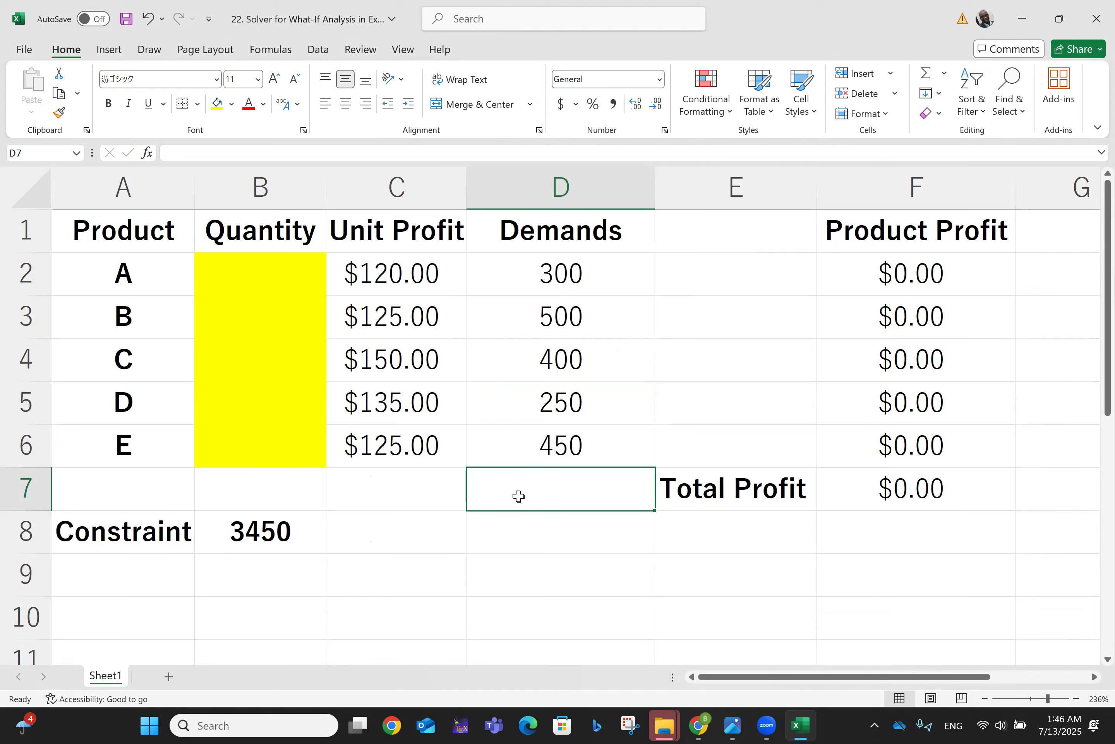
- Enter the label "Total Demand" in C8, beside the constraint value
{"action": "left_click", "coordinate": [391, 536]}
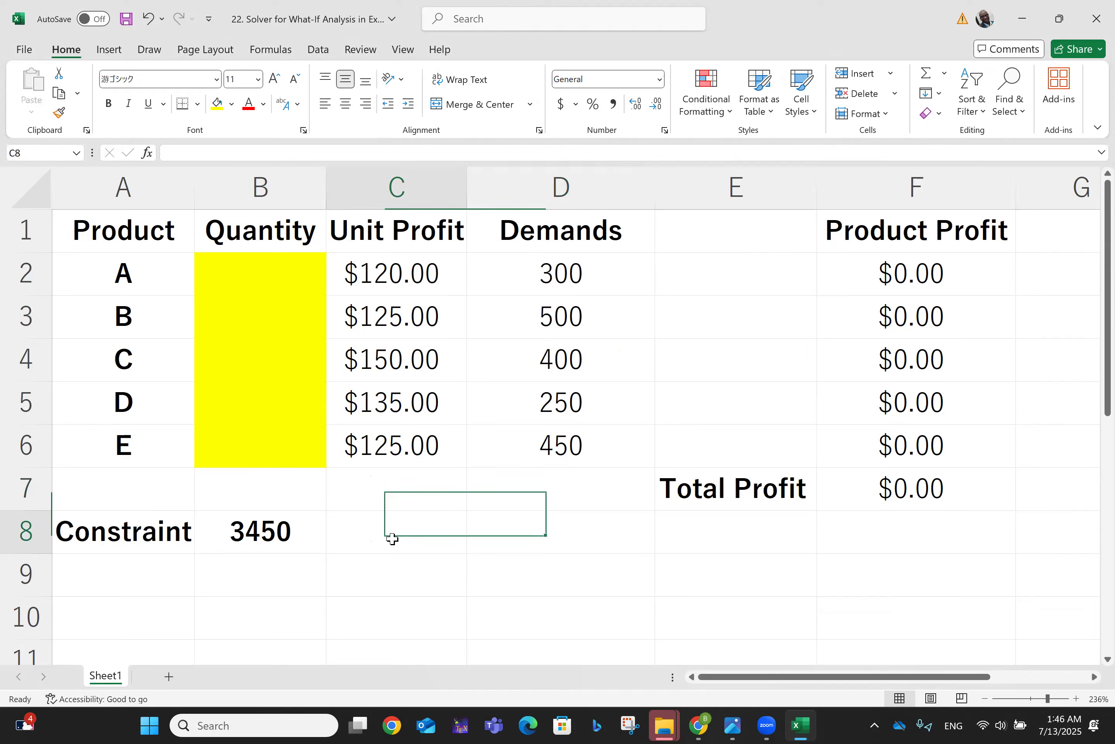
{"action": "type", "text": "To"}
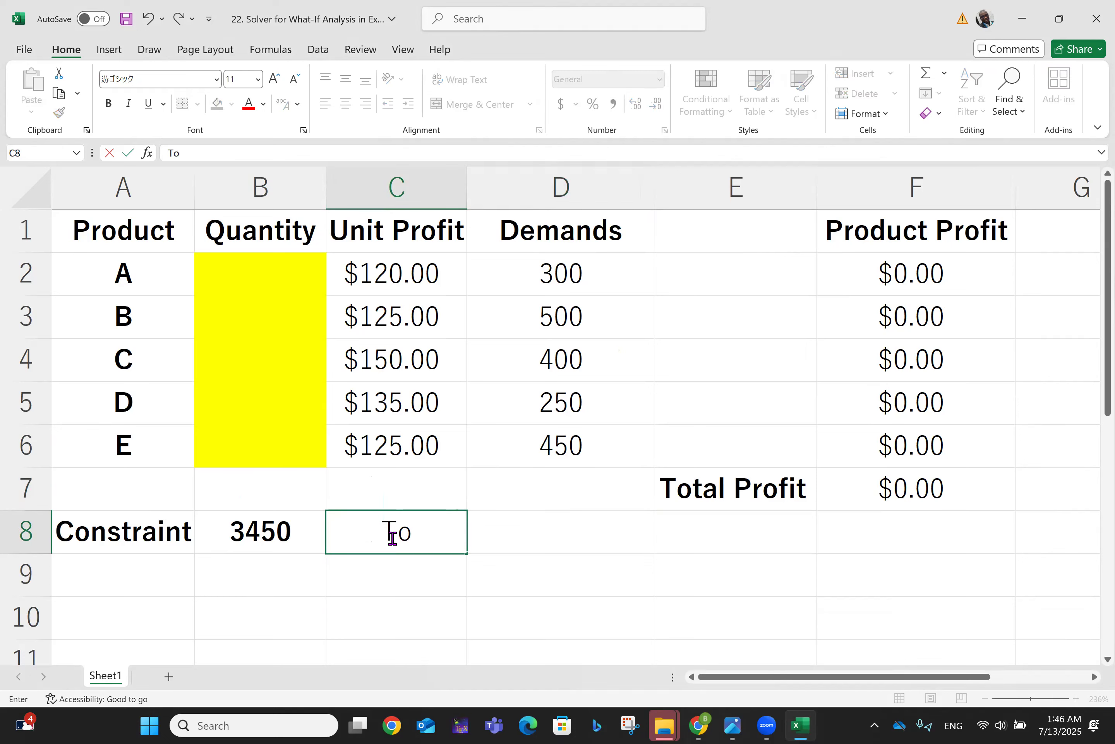
{"action": "type", "text": "tal Demans"}
{"action": "key", "text": "BackSpace"}
{"action": "type", "text": "d"}
{"action": "left_click", "coordinate": [558, 587]}
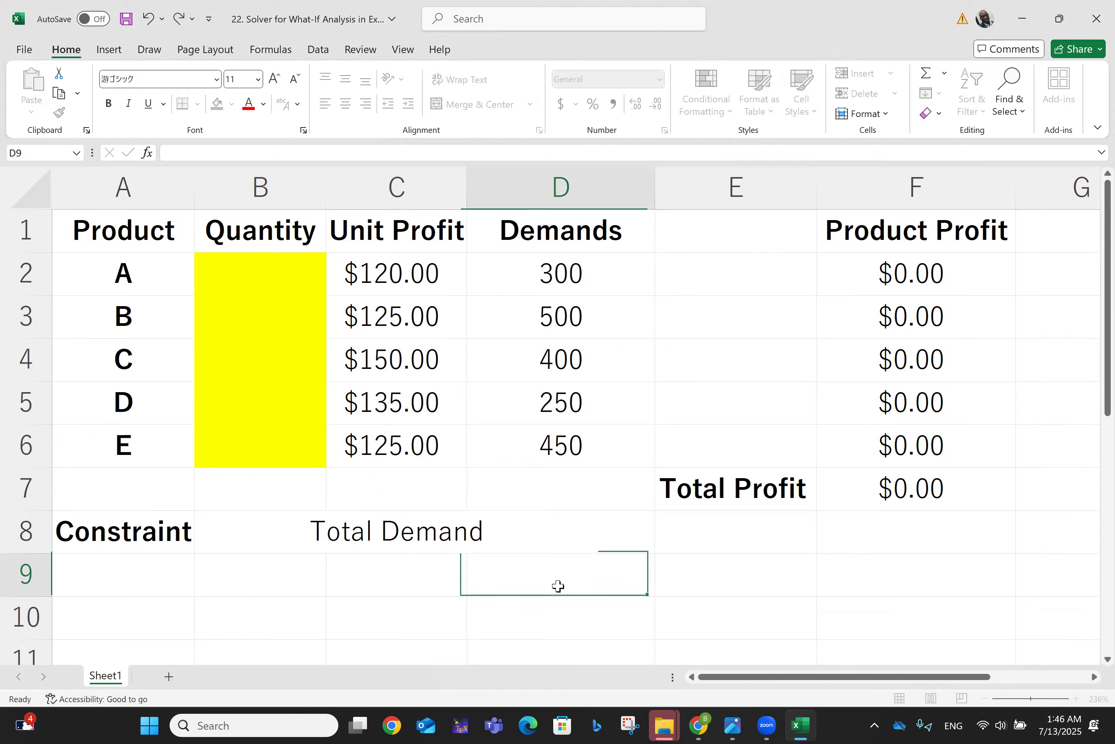
- Wrap the text of the "Total Demand" label in C8 and make it bold
{"action": "left_click", "coordinate": [410, 530]}
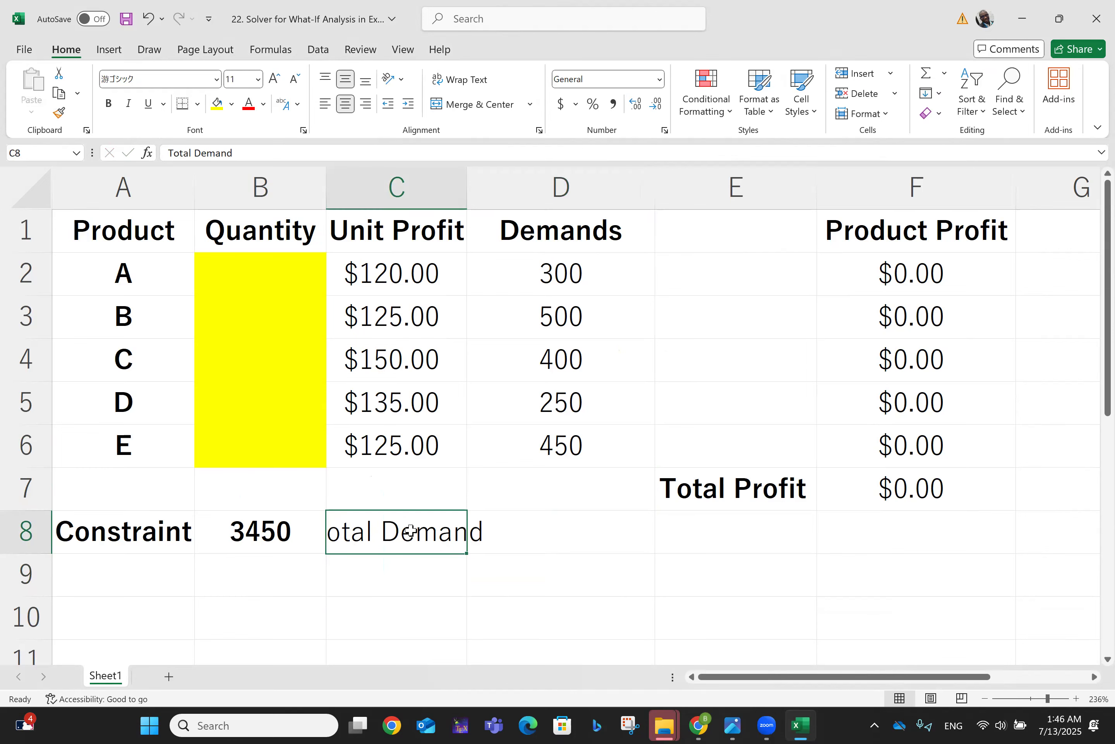
{"action": "left_click", "coordinate": [472, 84]}
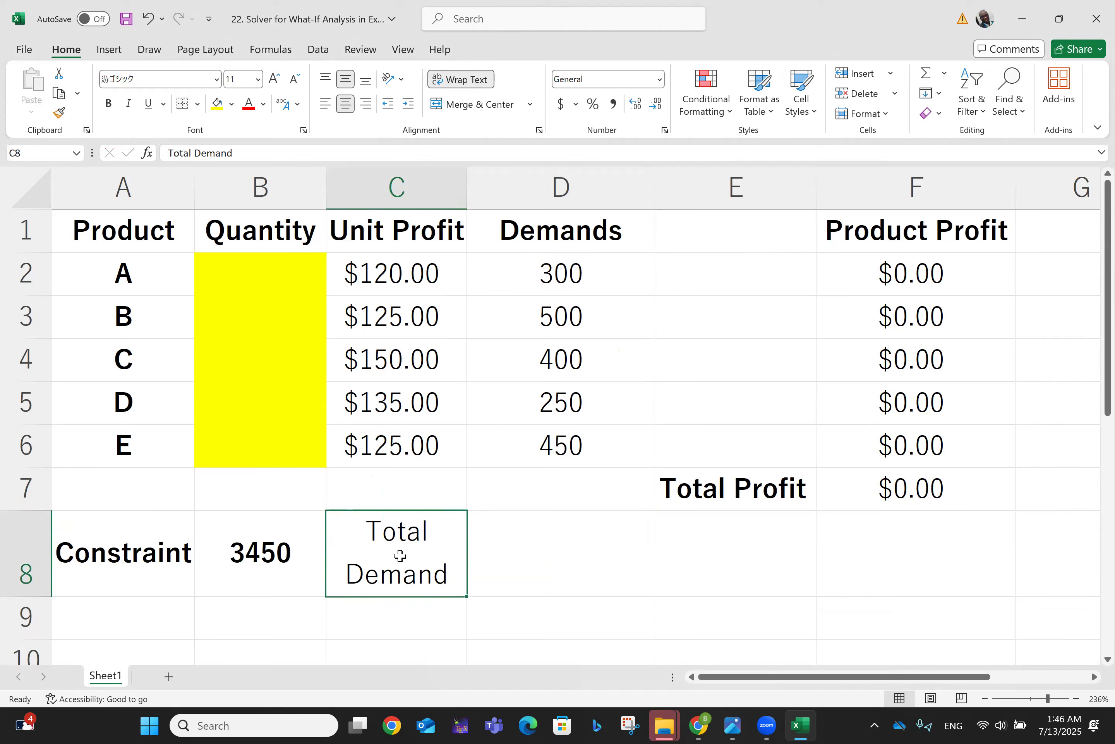
{"action": "double_click", "coordinate": [411, 537]}
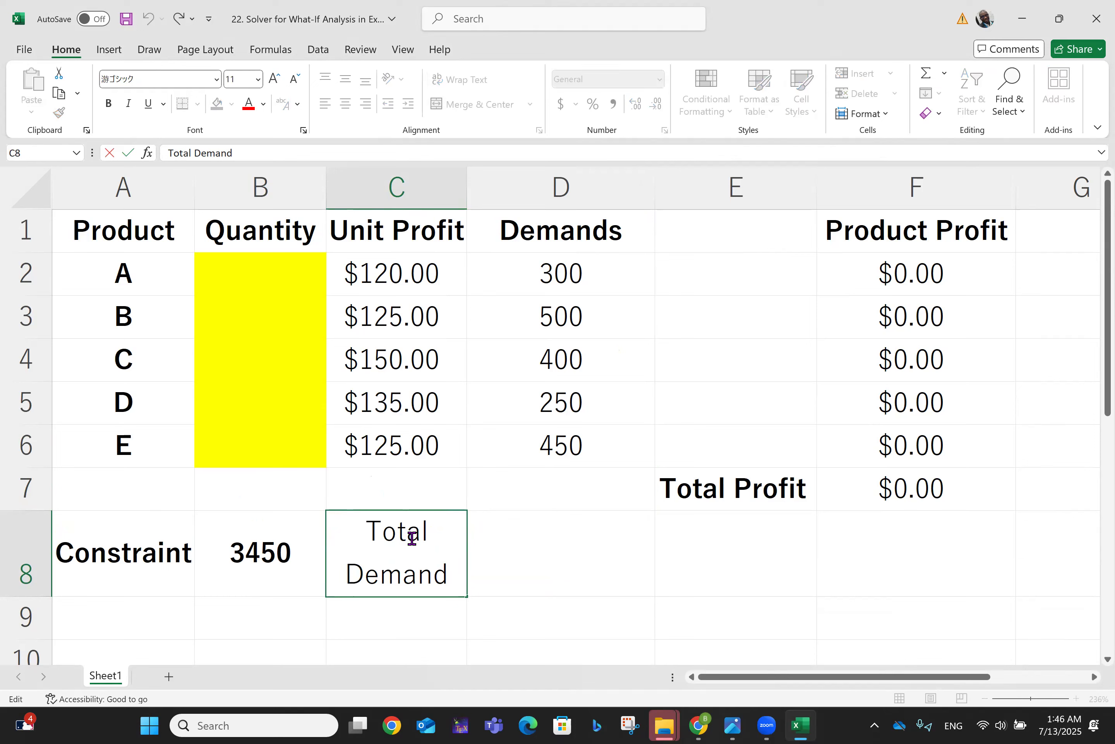
{"action": "triple_click", "coordinate": [412, 537]}
{"action": "key", "text": "ctrl+b"}
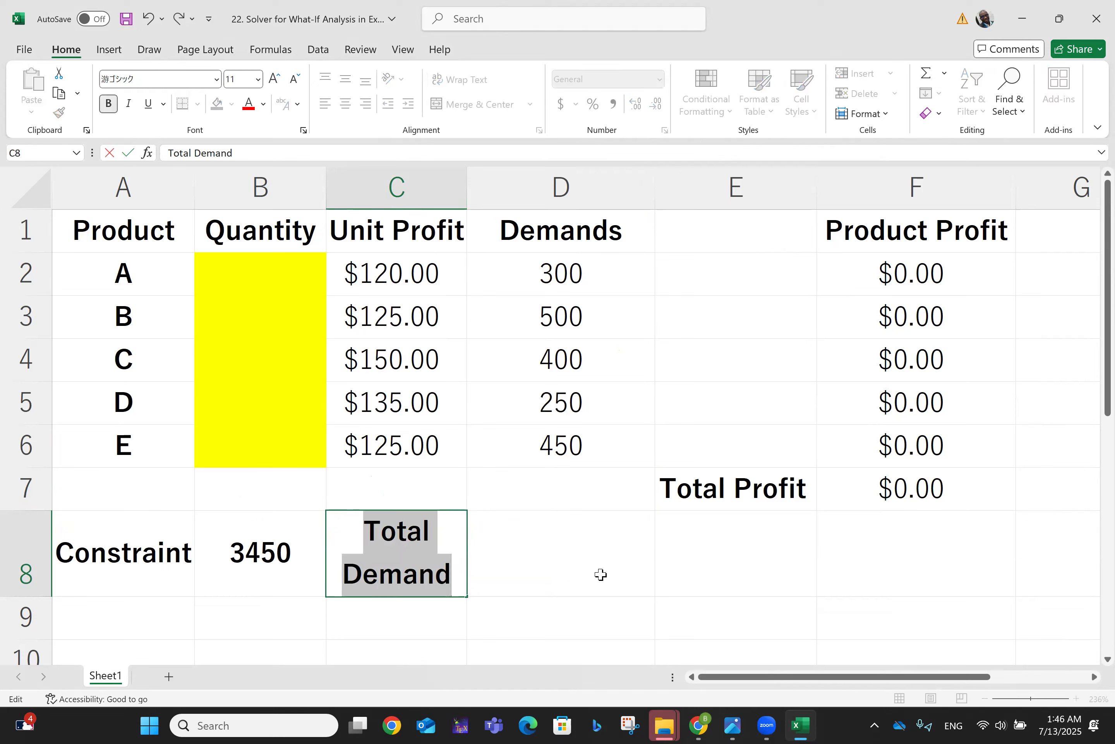
- Calculate the total demand in D8 with the formula =SUM(D2:D6)
{"action": "left_click", "coordinate": [570, 556]}
{"action": "type", "text": "="}
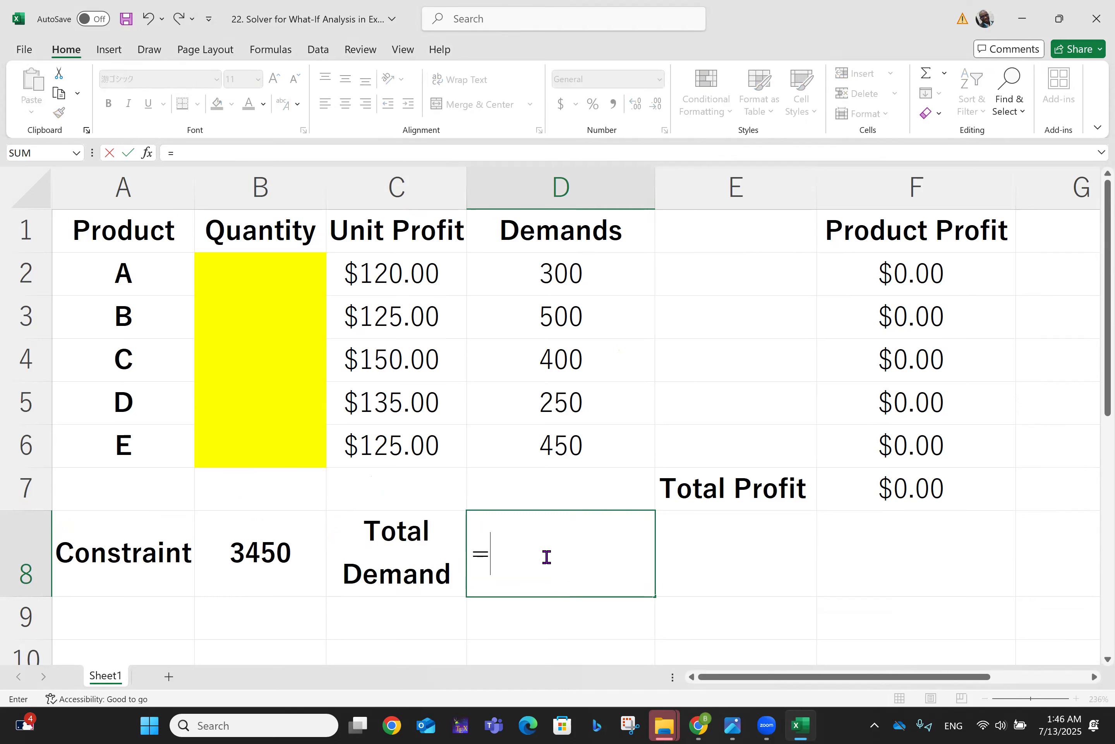
{"action": "left_click", "coordinate": [562, 283]}
{"action": "key", "text": "BackSpace"}
{"action": "type", "text": "s"}
{"action": "key", "text": "BackSpace"}
{"action": "key", "text": "BackSpace"}
{"action": "type", "text": "sum("}
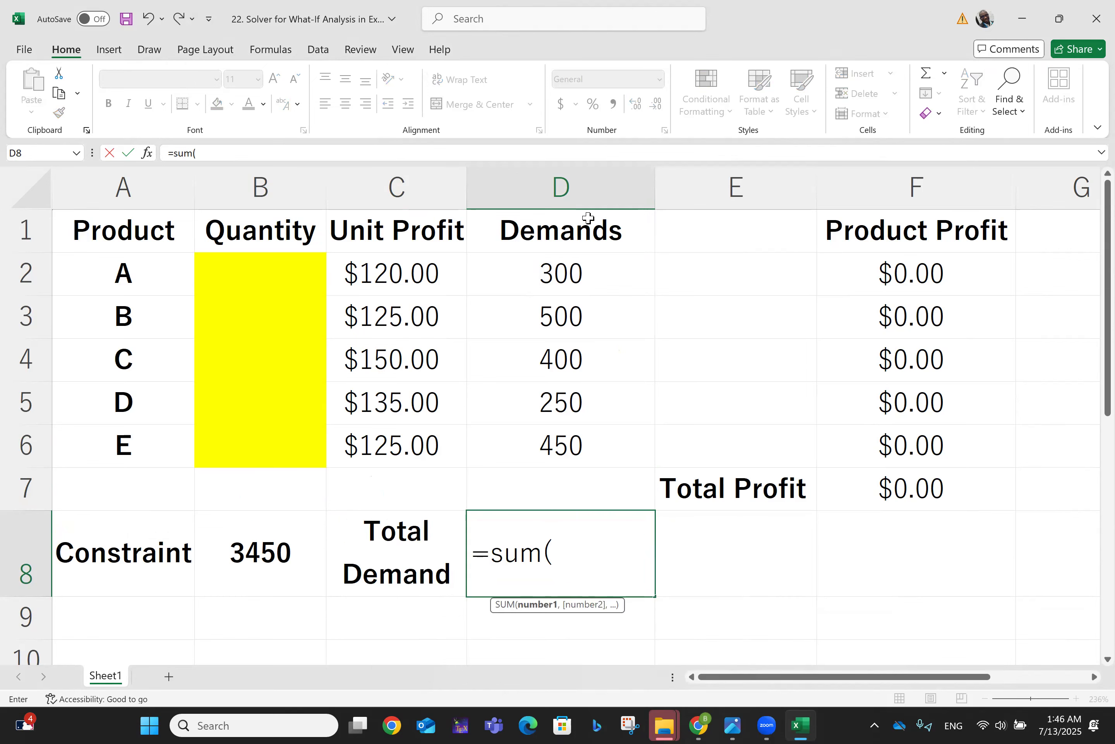
{"action": "left_click", "coordinate": [554, 273]}
{"action": "key", "text": "F8"}
{"action": "left_click", "coordinate": [576, 446]}
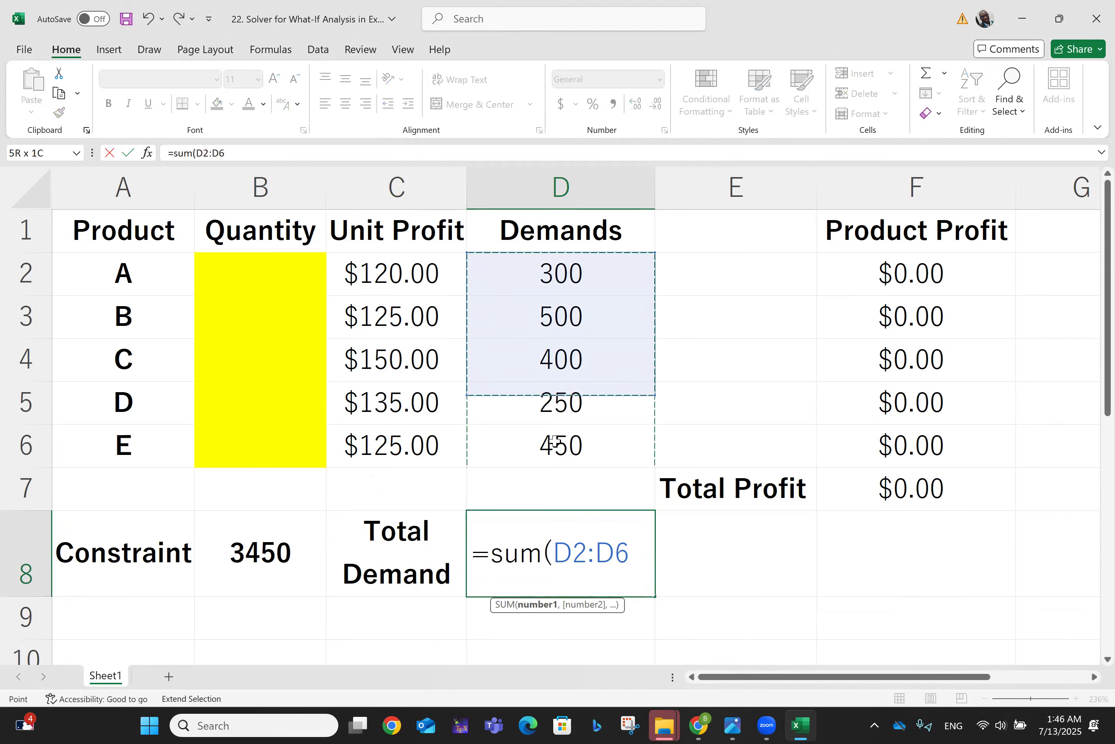
{"action": "key", "text": "Return"}
{"action": "left_click", "coordinate": [567, 546]}
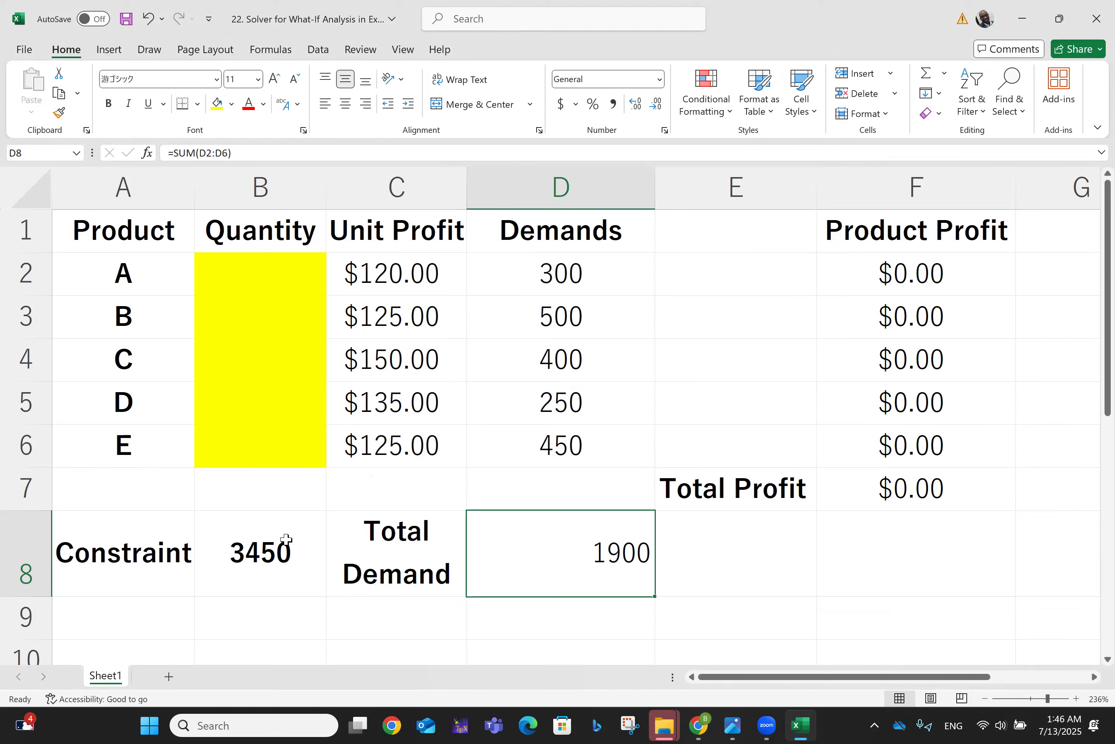
- Change the demand for product A in D2 to 700 and for product C in D4 to 950
{"action": "left_click", "coordinate": [560, 278]}
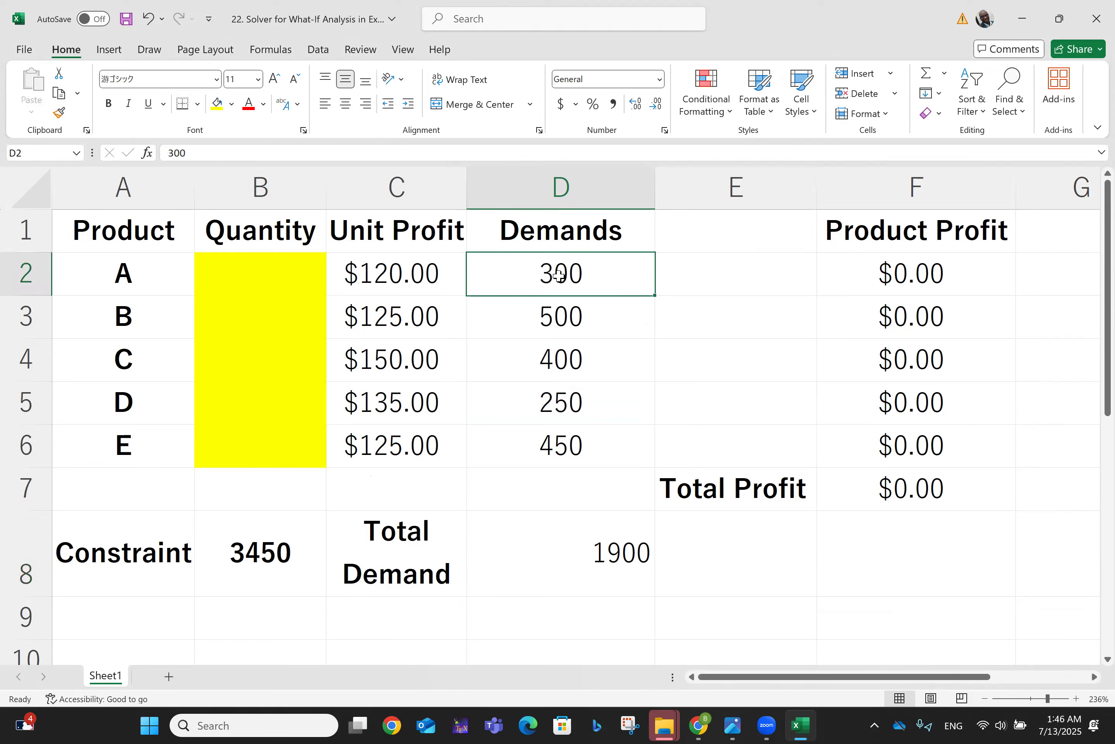
{"action": "type", "text": "700"}
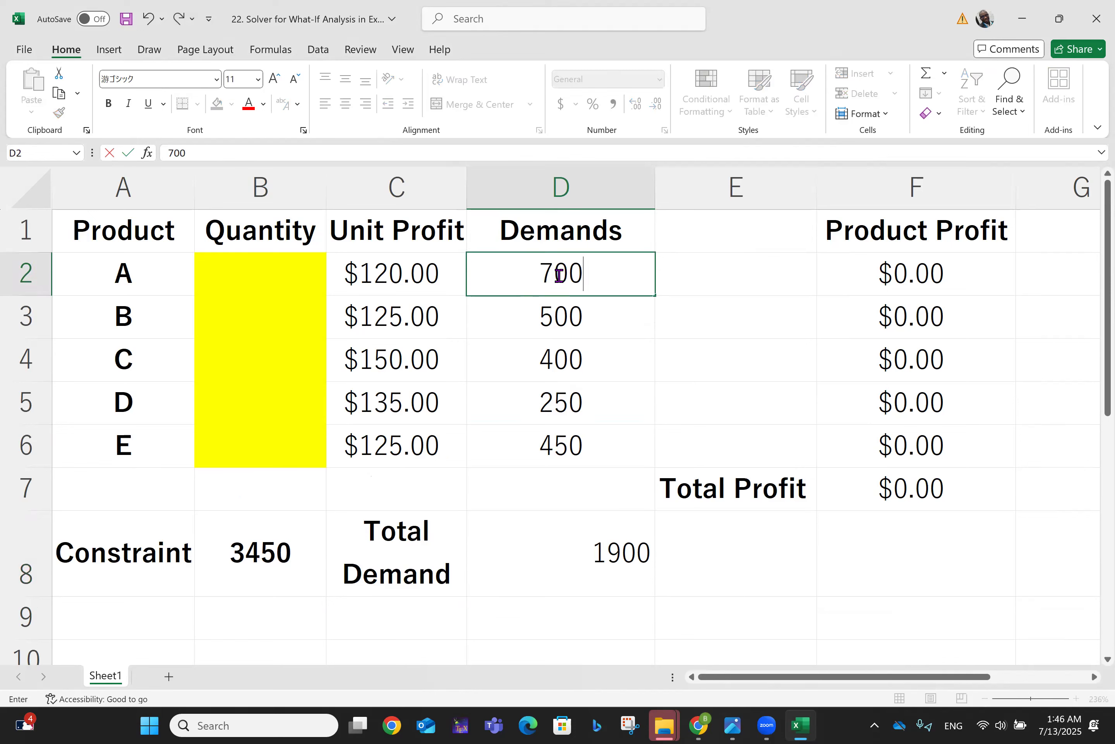
{"action": "left_click", "coordinate": [554, 356]}
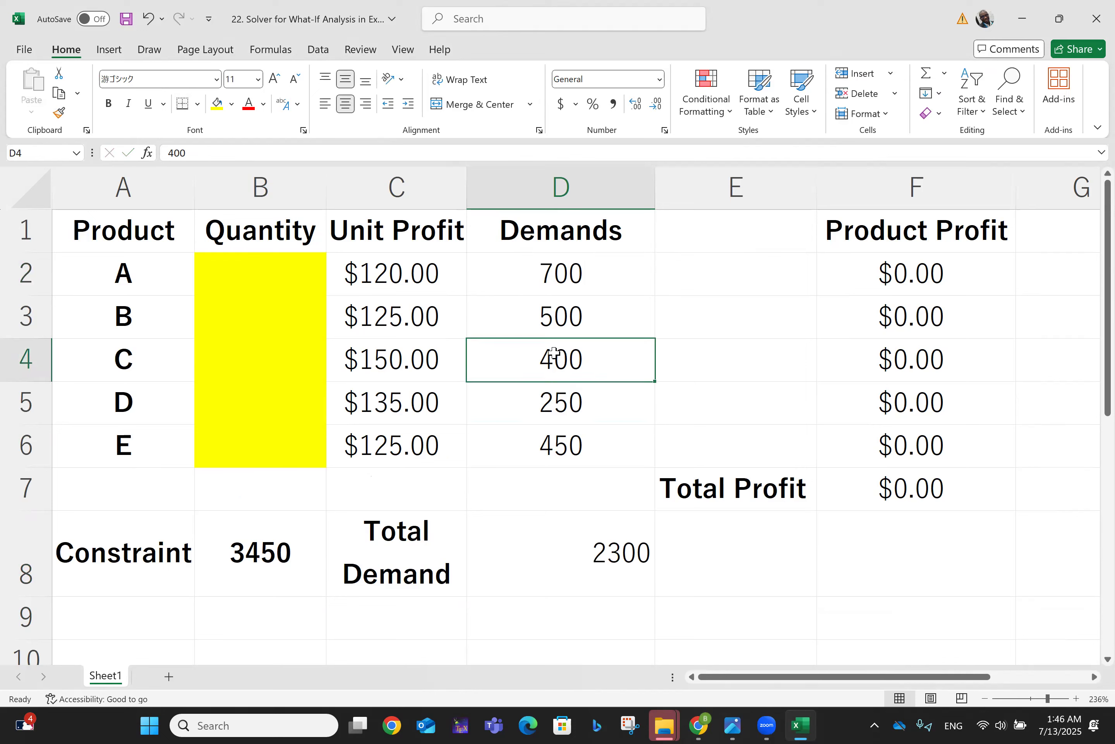
{"action": "type", "text": "9000"}
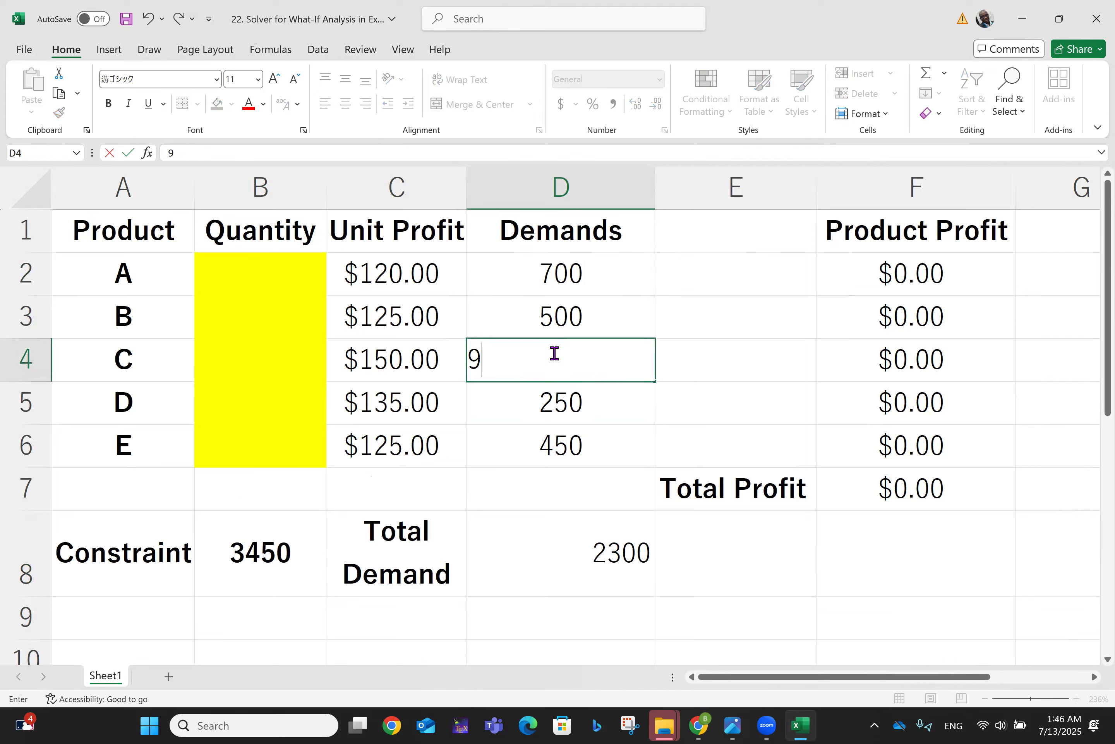
{"action": "key", "text": "BackSpace"}
{"action": "key", "text": "BackSpace"}
{"action": "key", "text": "BackSpace"}
{"action": "type", "text": "50"}
{"action": "key", "text": "Return"}
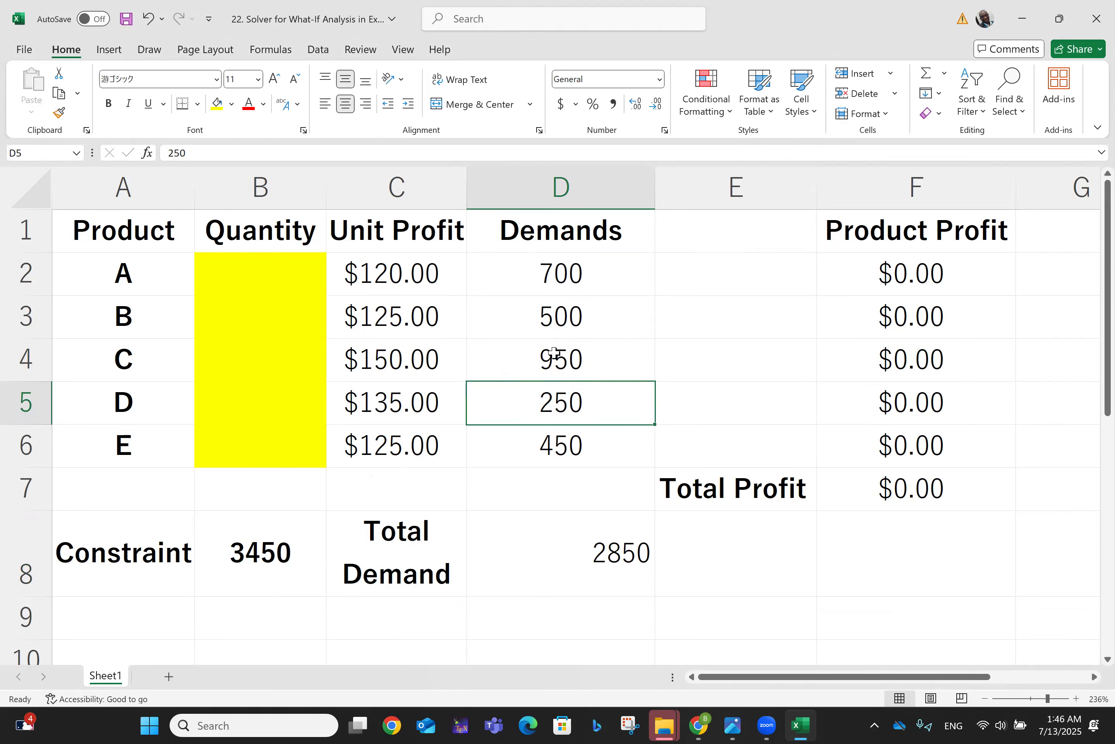
- Change the demand for product D in D5 to 755 and for product E in D6 to 675
{"action": "type", "text": "7550"}
{"action": "key", "text": "Return"}
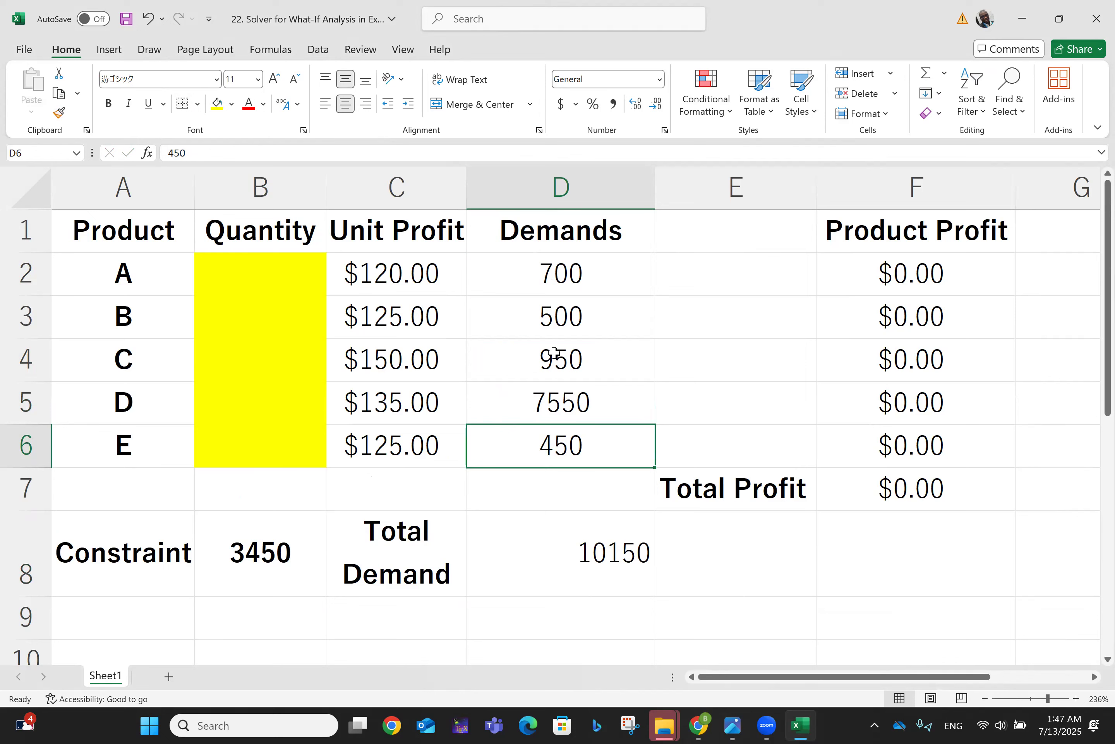
{"action": "key", "text": "Up"}
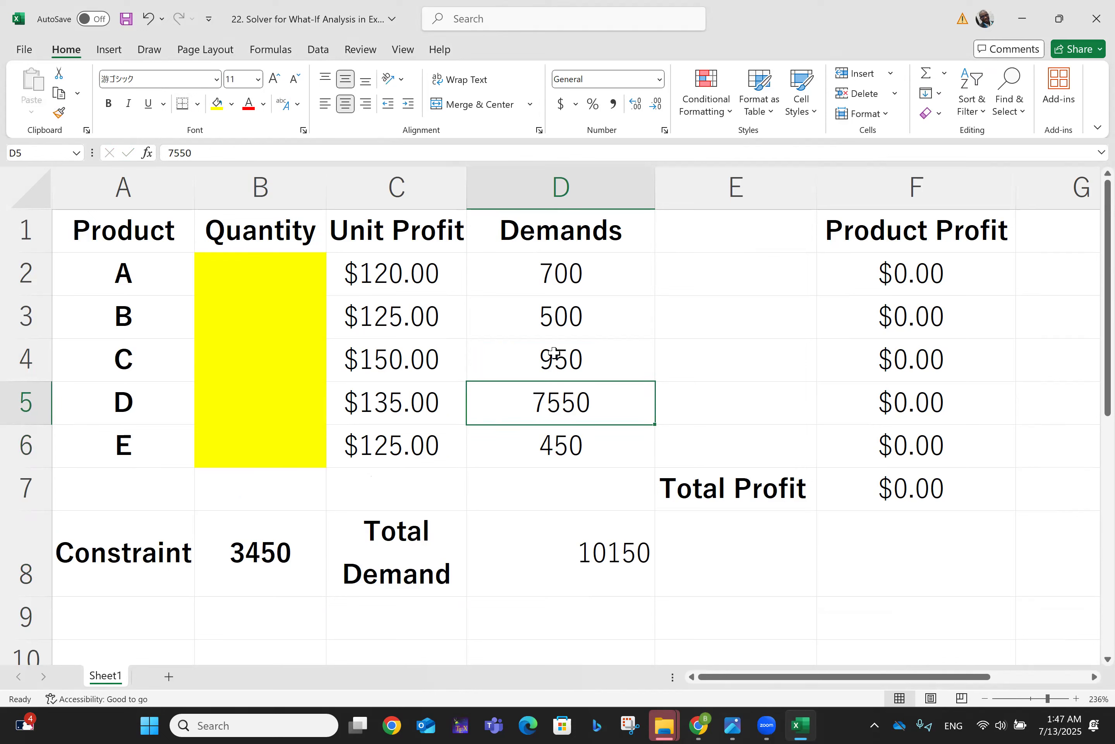
{"action": "type", "text": "755"}
{"action": "key", "text": "Return"}
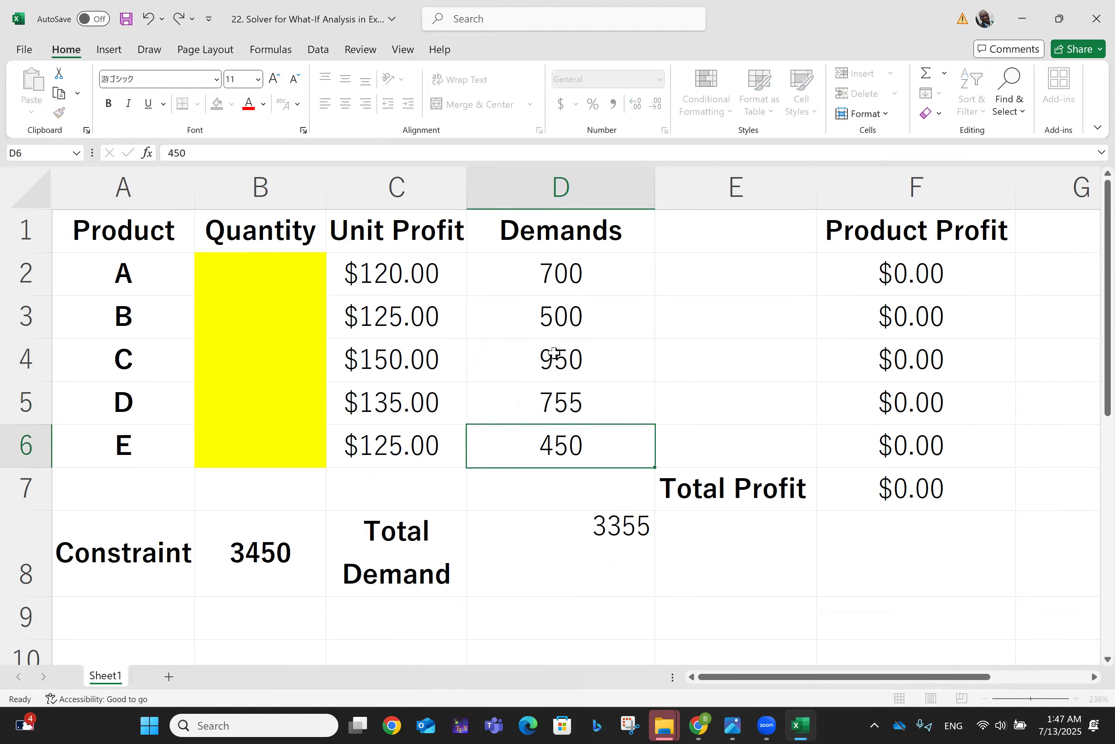
{"action": "key", "text": "Up"}
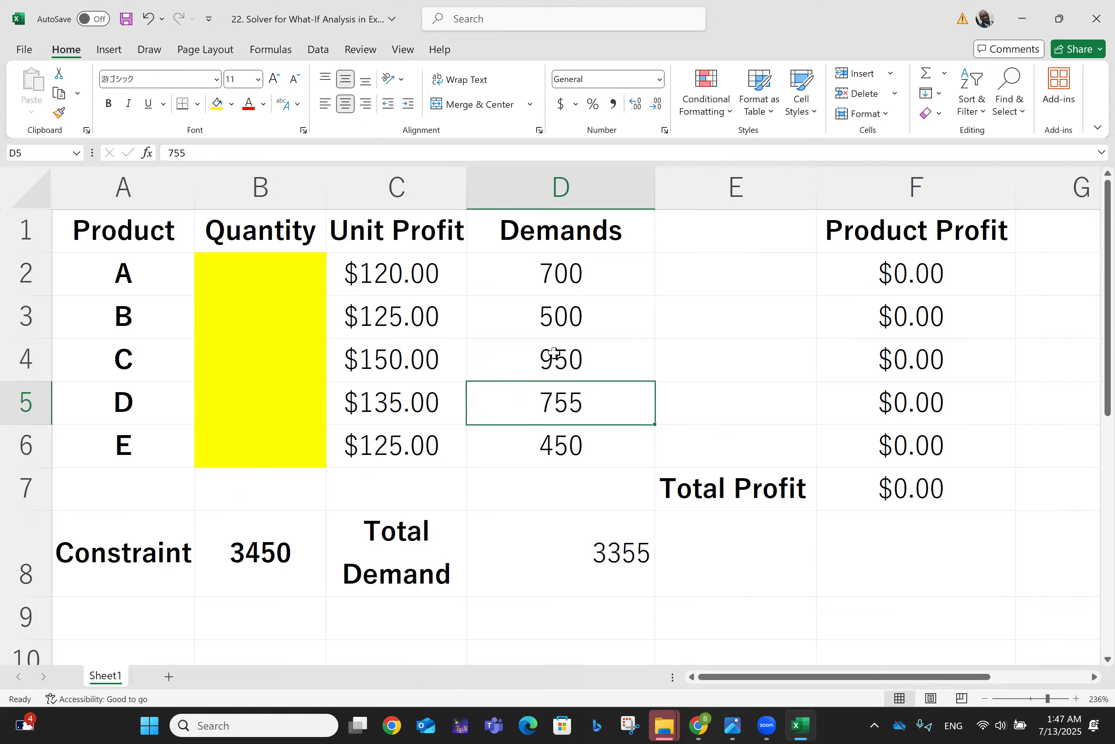
{"action": "key", "text": "Down"}
{"action": "type", "text": "675"}
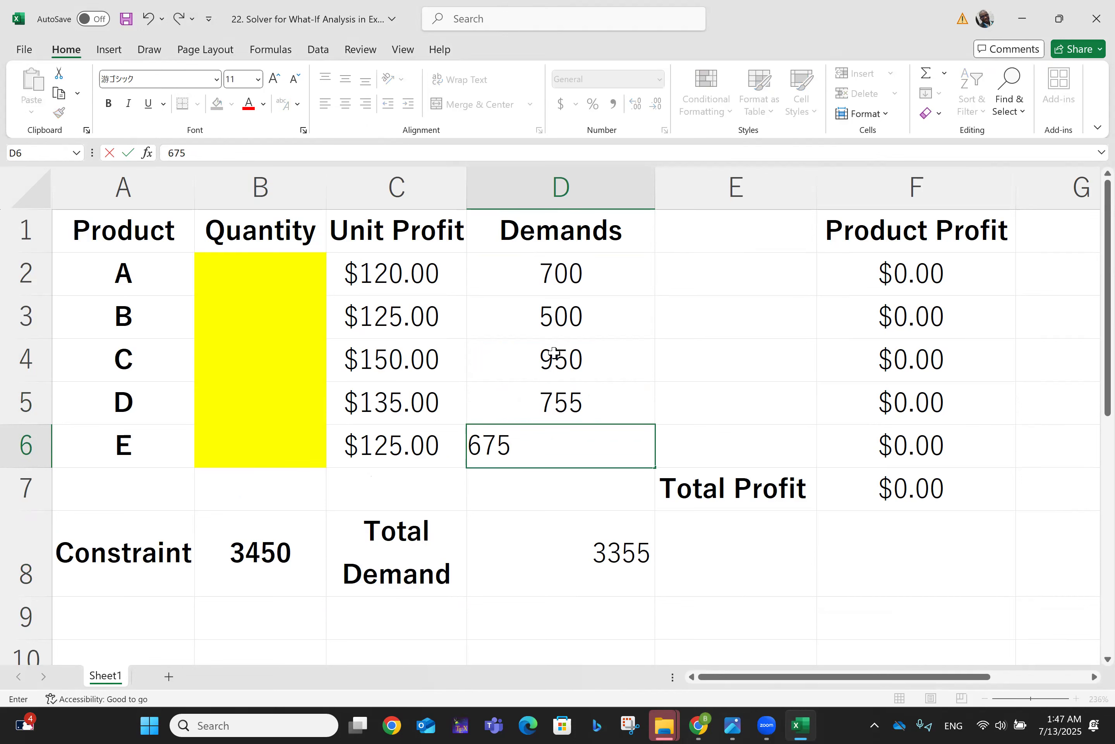
{"action": "key", "text": "Return"}
{"action": "key", "text": "Up"}
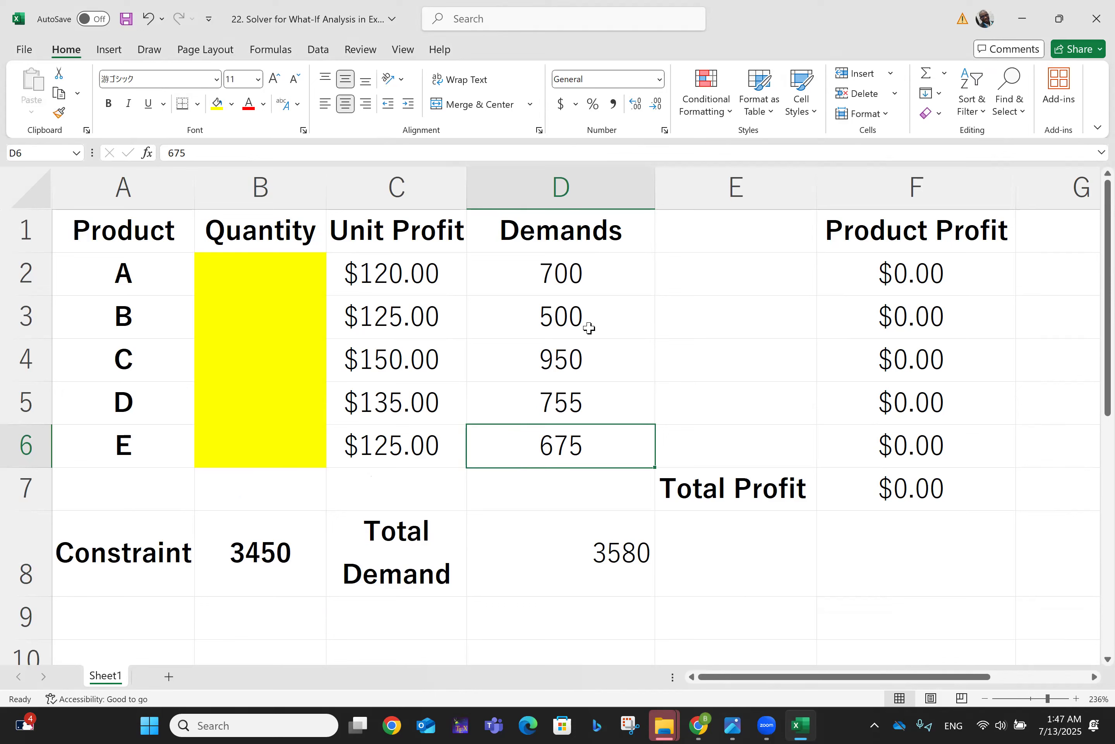
- Change the demand for product B in D3 to 680 and for product C in D4 to 1050
{"action": "key", "text": "Up"}
{"action": "key", "text": "Up"}
{"action": "key", "text": "Up"}
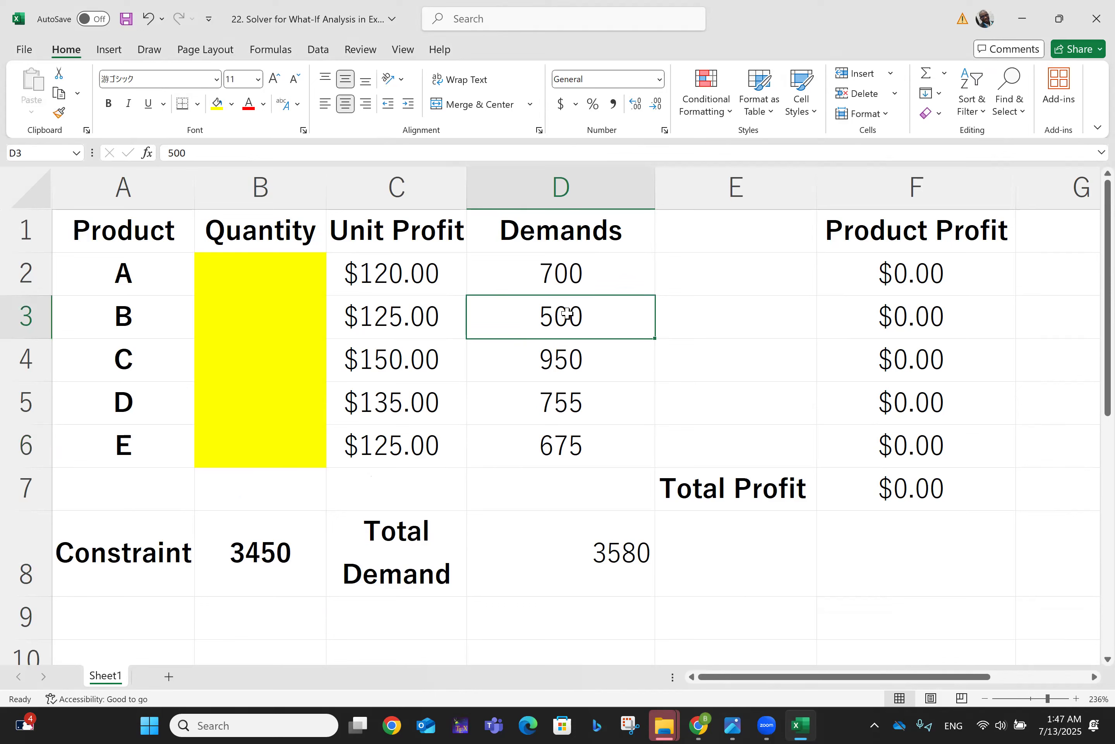
{"action": "type", "text": "67"}
{"action": "key", "text": "BackSpace"}
{"action": "type", "text": "80"}
{"action": "key", "text": "Return"}
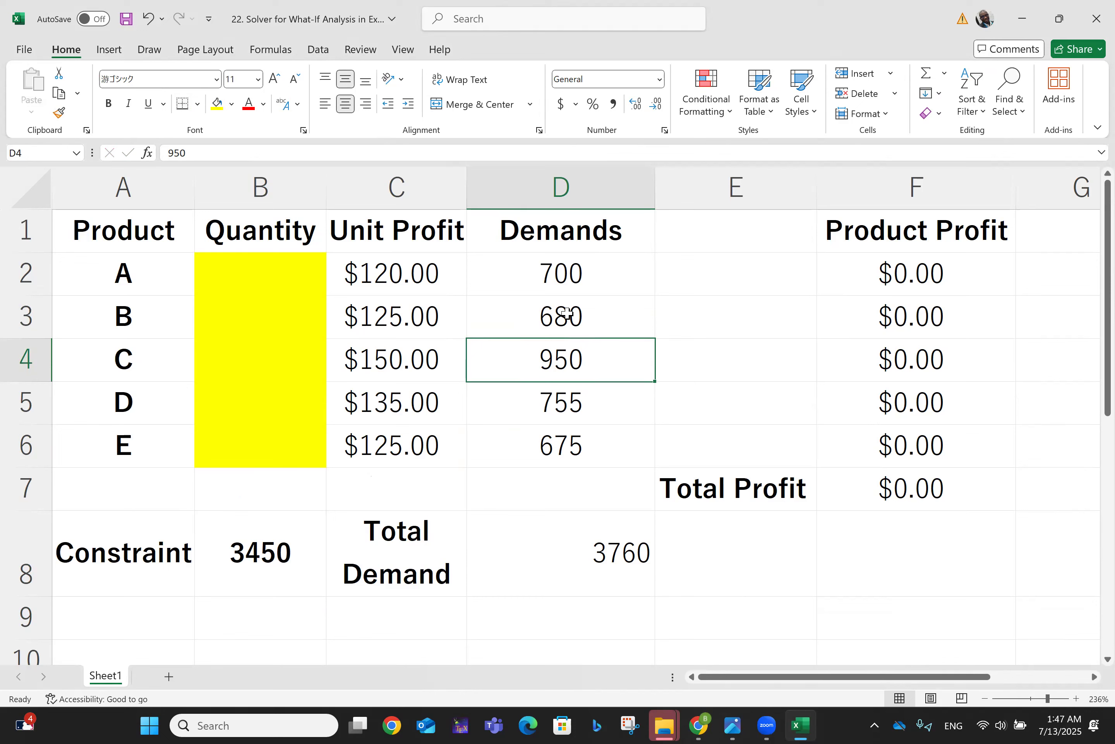
{"action": "type", "text": "1050"}
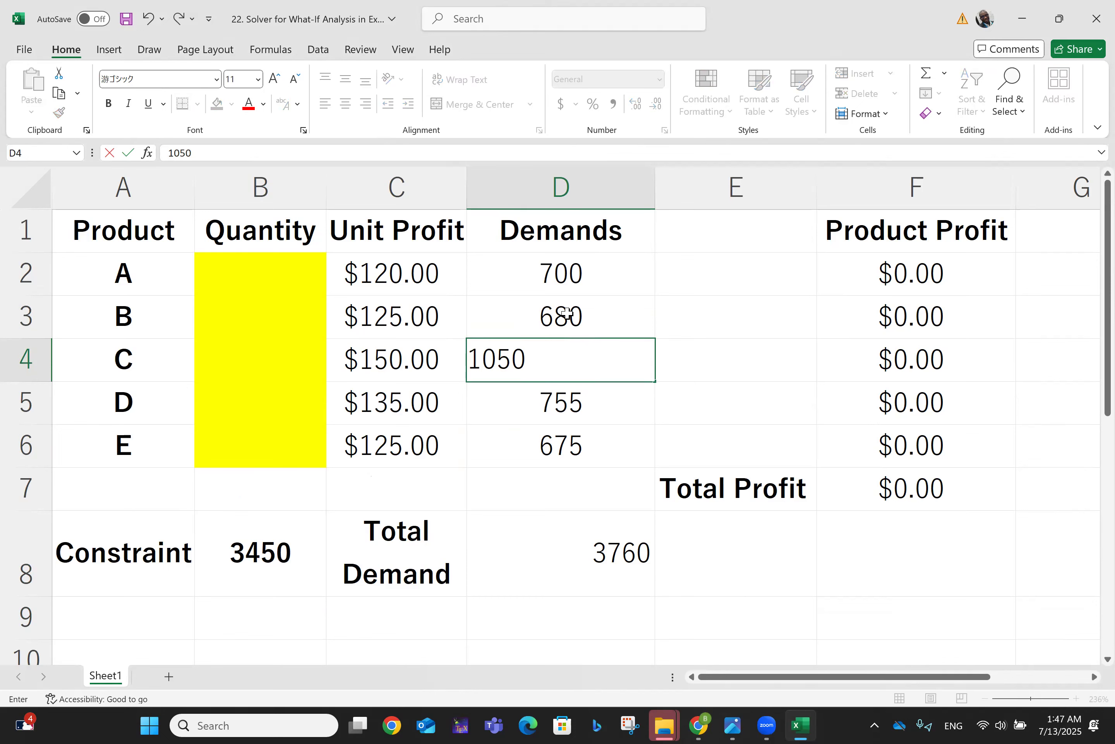
{"action": "key", "text": "Return"}
{"action": "key", "text": "Up"}
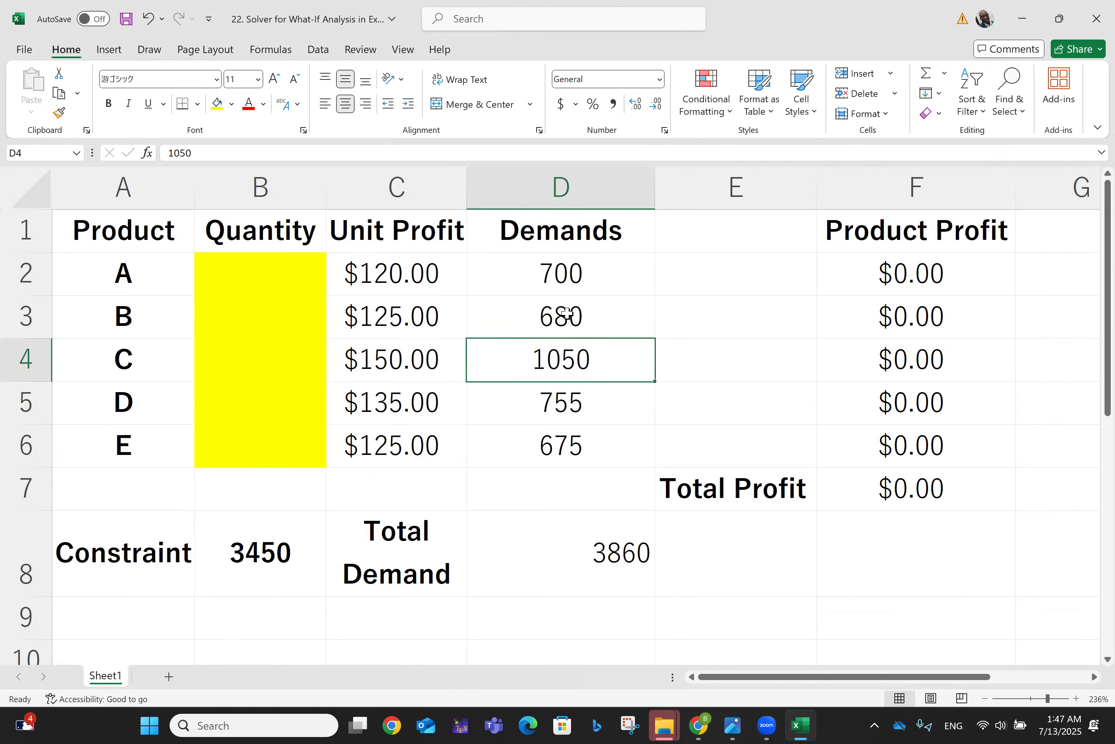
- Make the total demand in D8 bold and save the workbook
{"action": "left_click", "coordinate": [578, 541]}
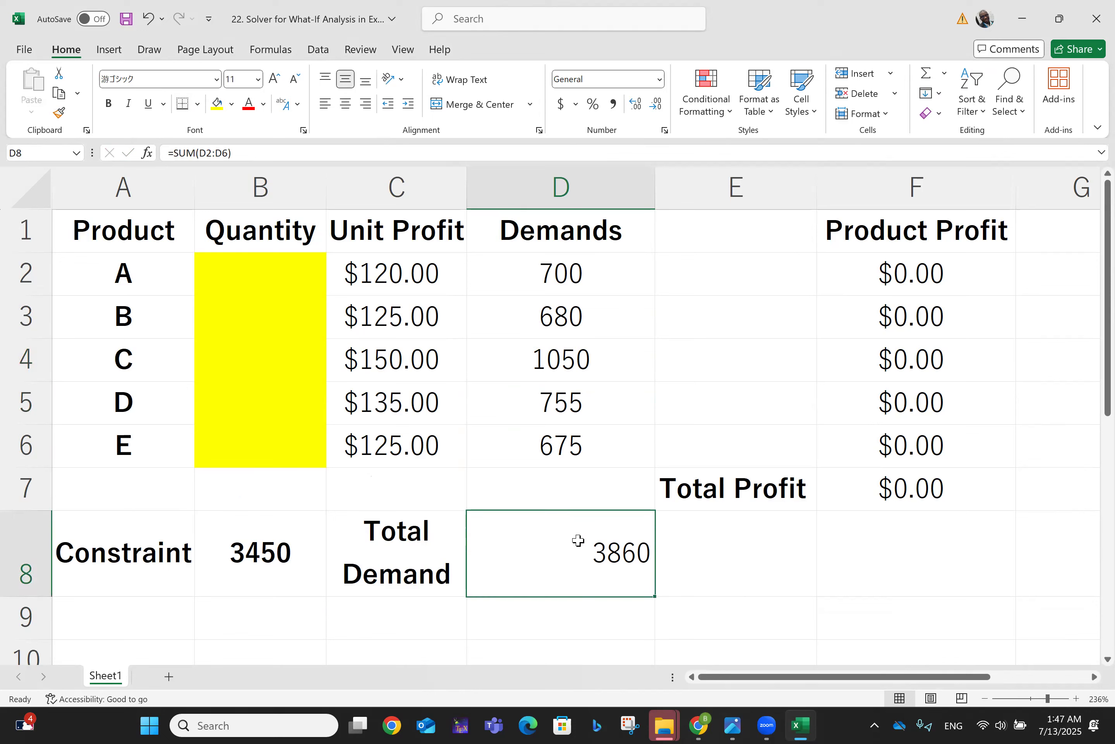
{"action": "key", "text": "ctrl+b"}
{"action": "left_click", "coordinate": [587, 394]}
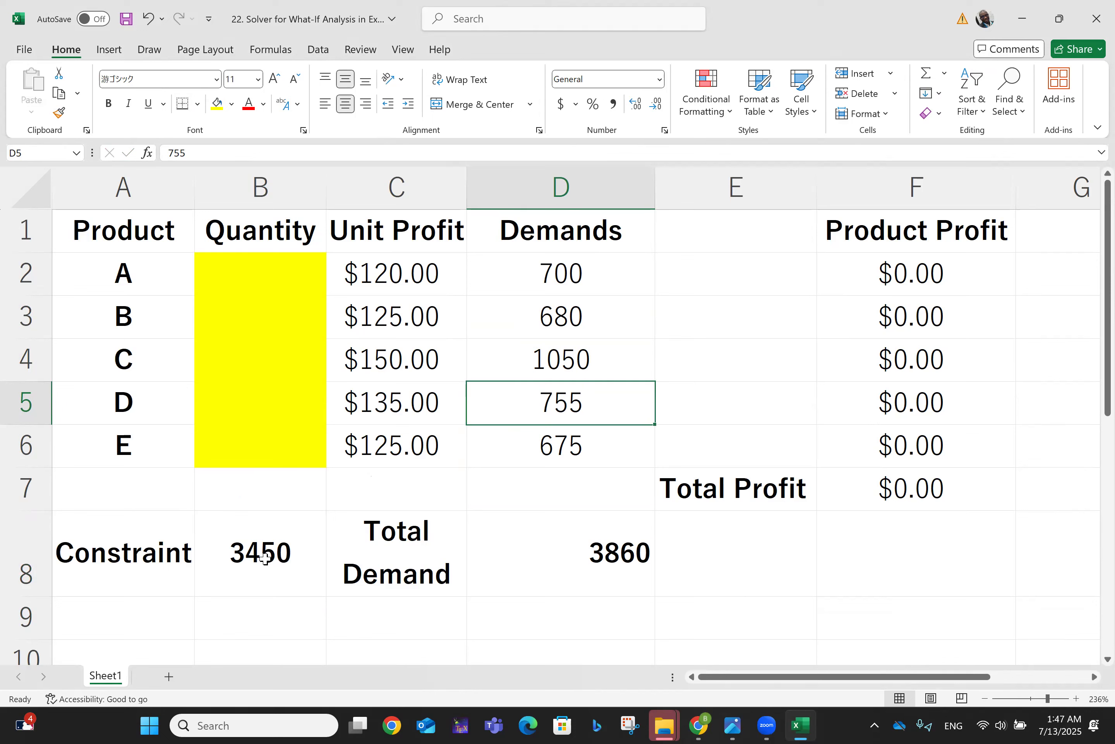
{"action": "left_click", "coordinate": [252, 552]}
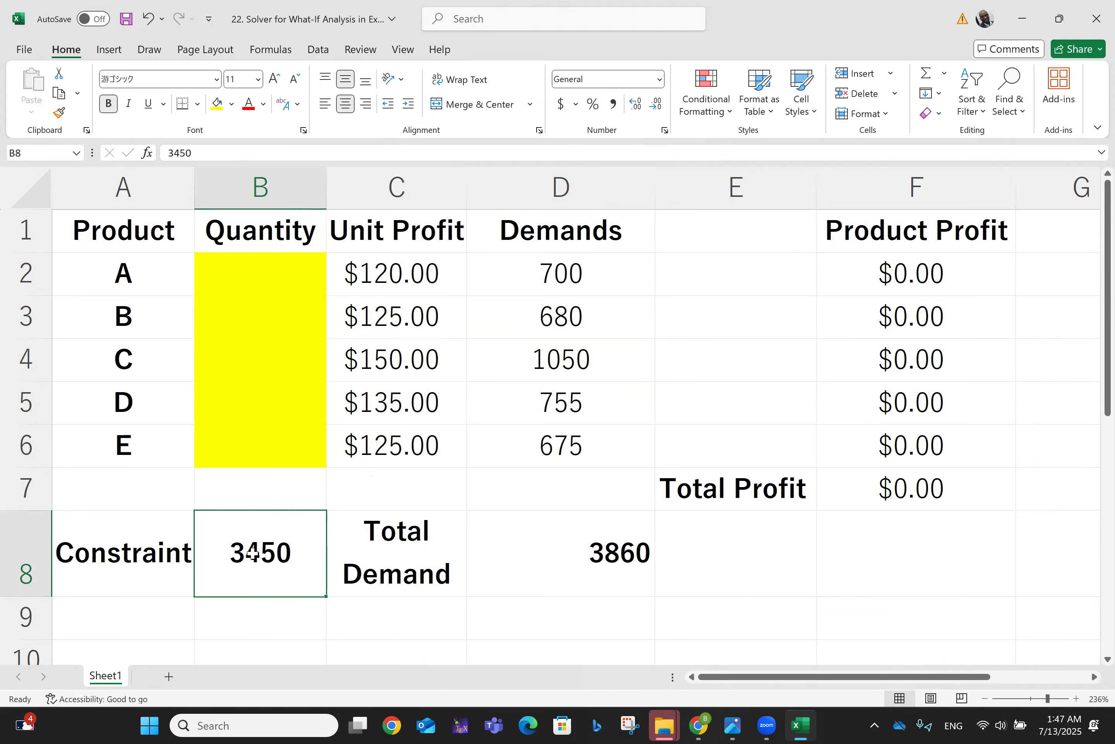
{"action": "key", "text": "ctrl+s"}
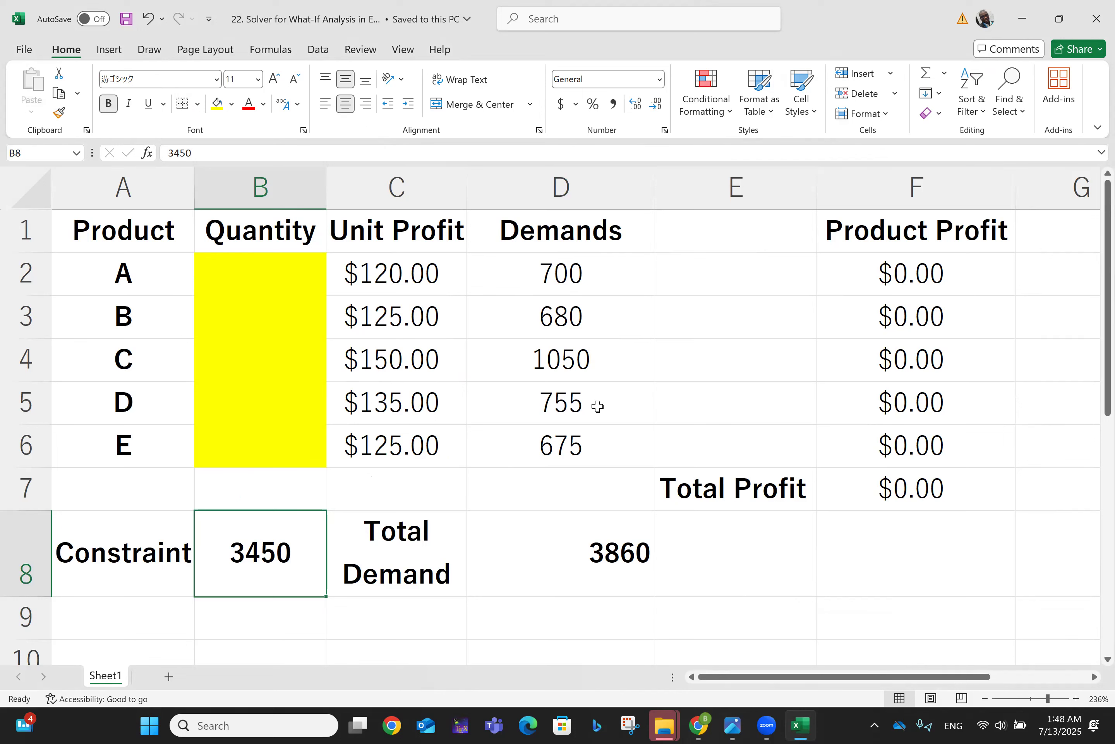
- Enter a trial quantity of 1050 for product C in B4, matching its demand
{"action": "left_click", "coordinate": [478, 550]}
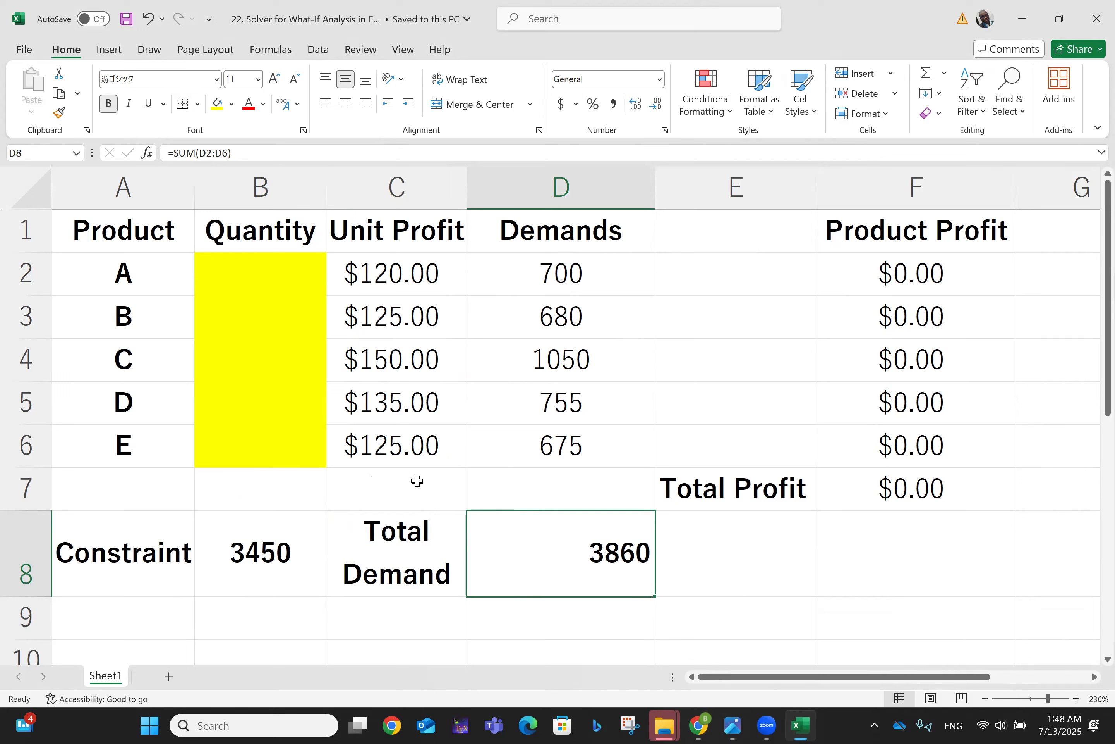
{"action": "left_click", "coordinate": [391, 360]}
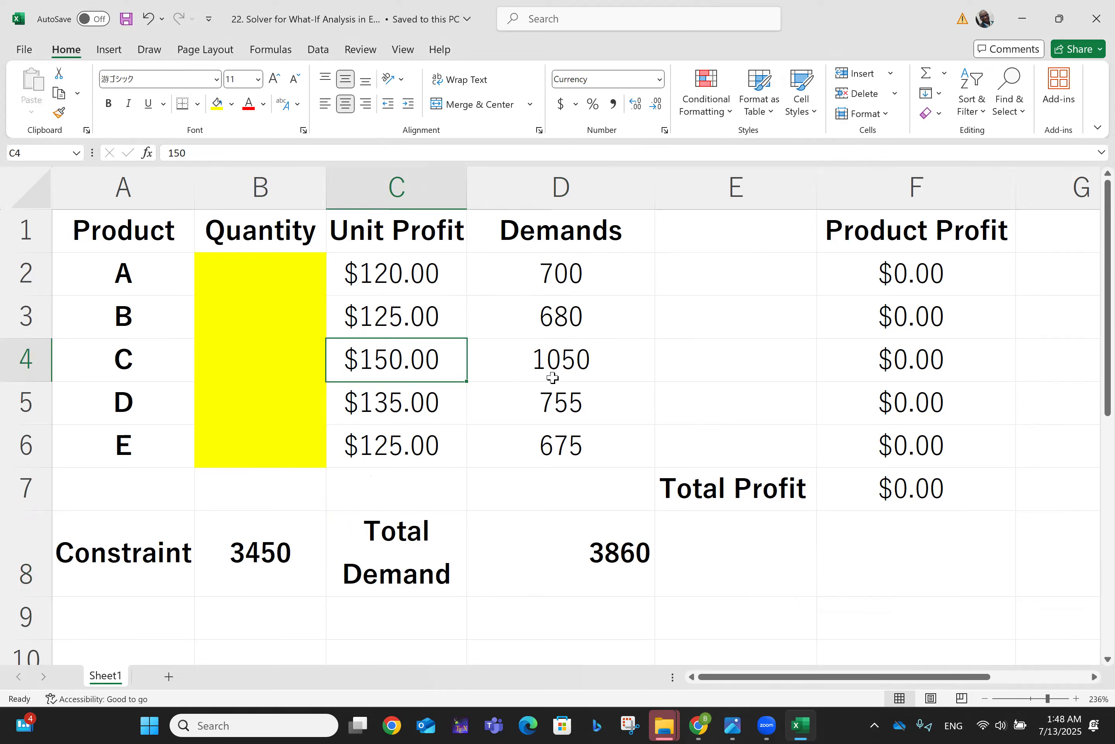
{"action": "left_click", "coordinate": [217, 364]}
{"action": "type", "text": "1050"}
{"action": "key", "text": "Return"}
{"action": "left_click", "coordinate": [218, 365]}
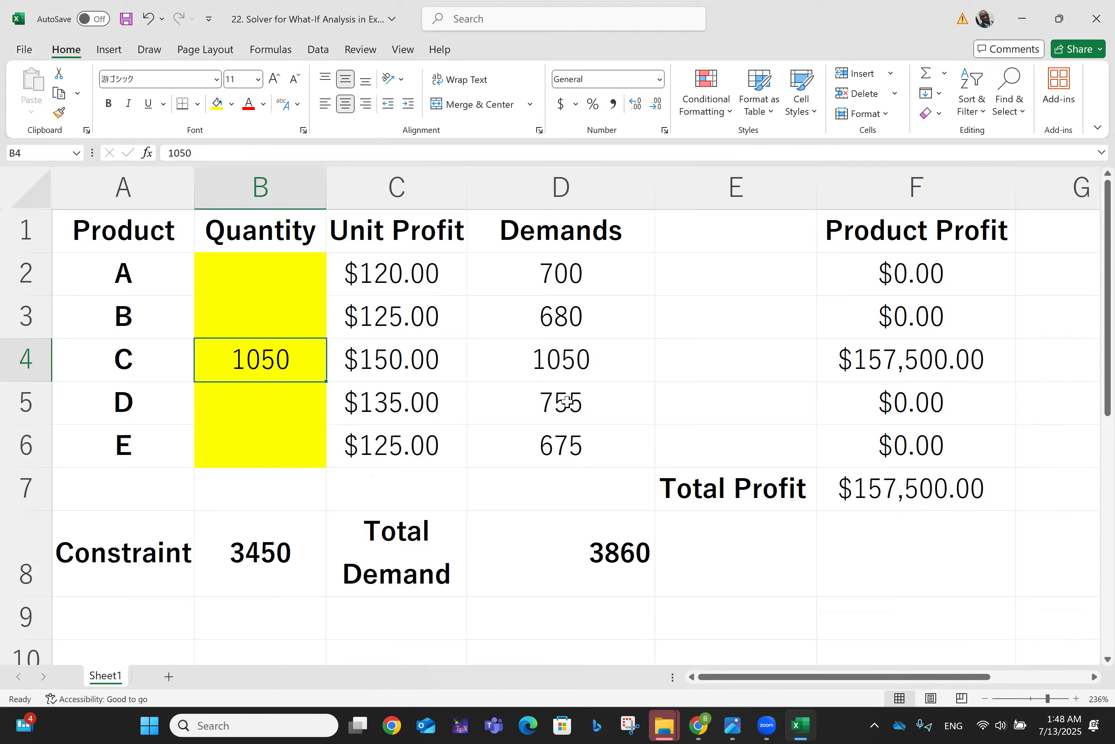
- Enter a trial quantity of 755 for product D in B5, matching its demand
{"action": "left_click", "coordinate": [244, 409]}
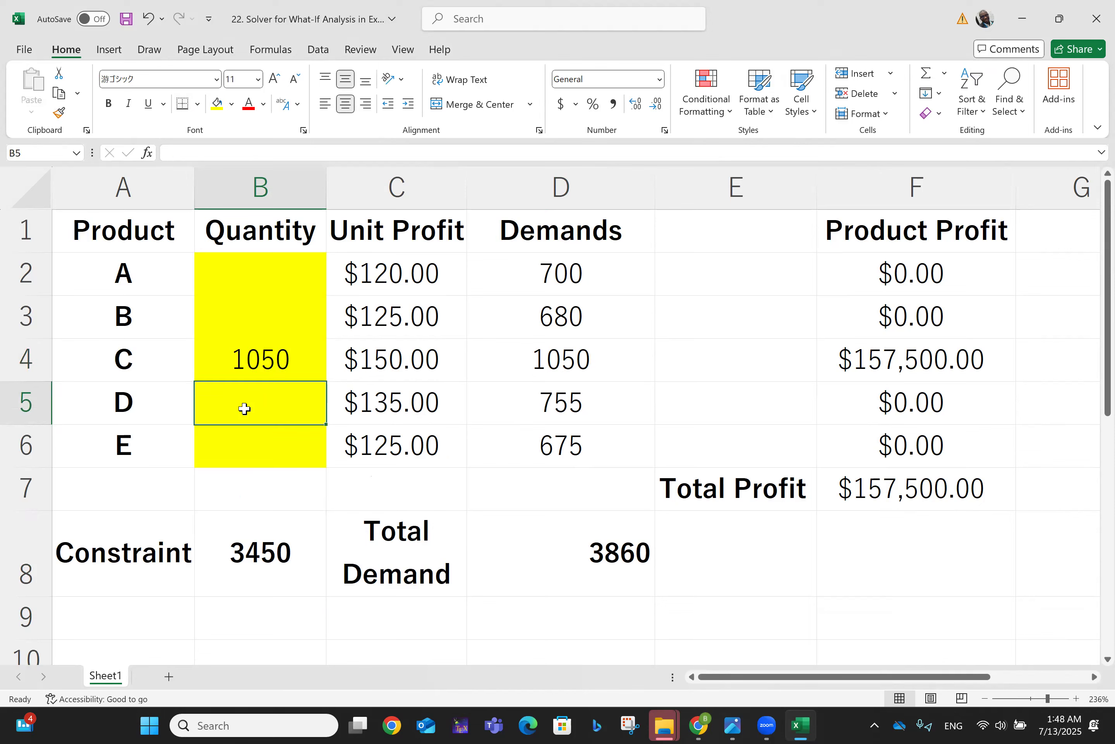
{"action": "type", "text": "755"}
{"action": "key", "text": "Return"}
{"action": "left_click", "coordinate": [245, 408]}
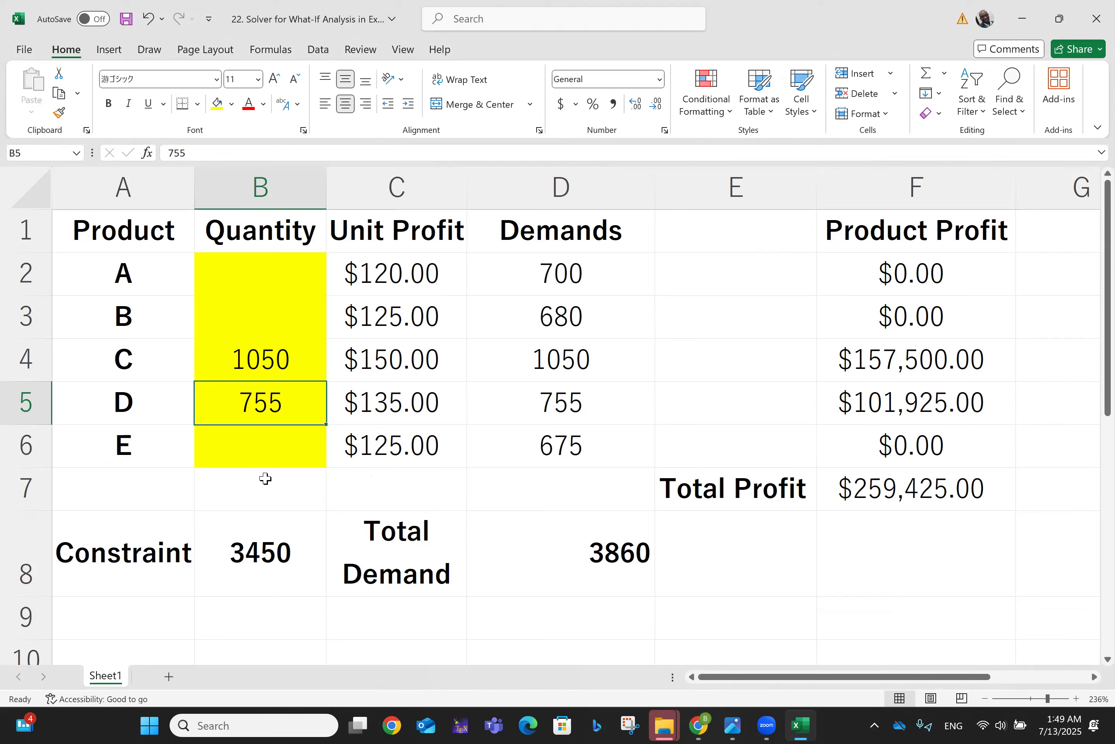
- Label A7 as Total and sum the quantities B2:B6 in B7
{"action": "left_click", "coordinate": [126, 483]}
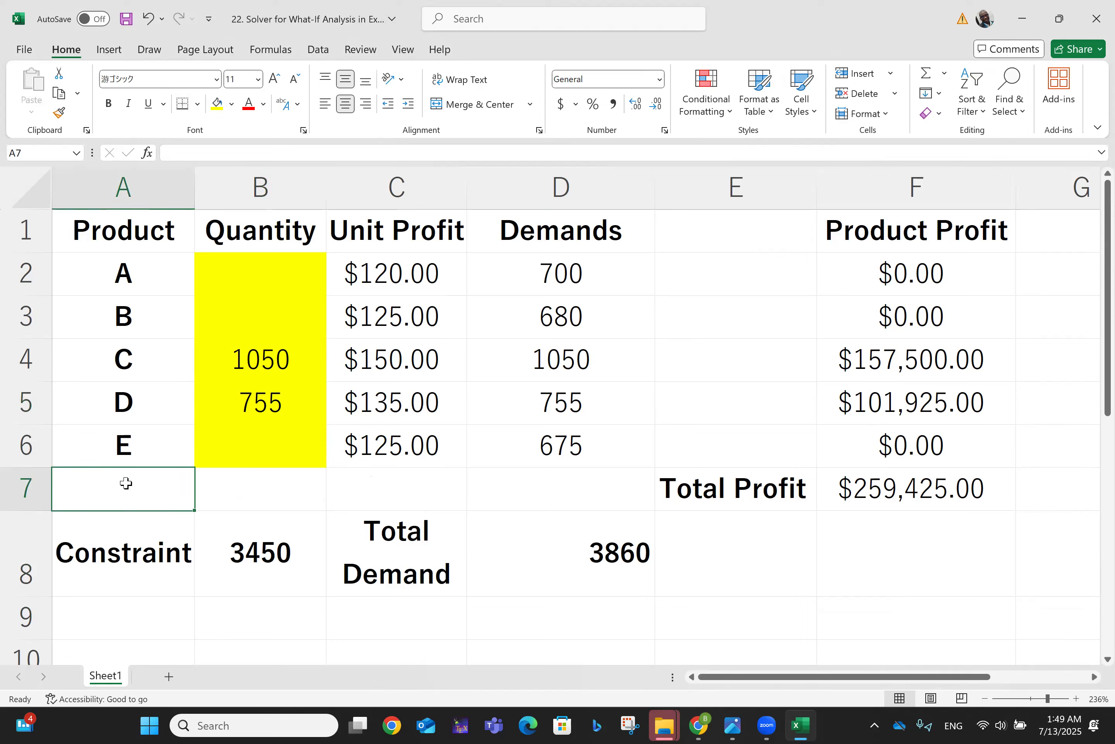
{"action": "type", "text": "Total"}
{"action": "key", "text": "Tab"}
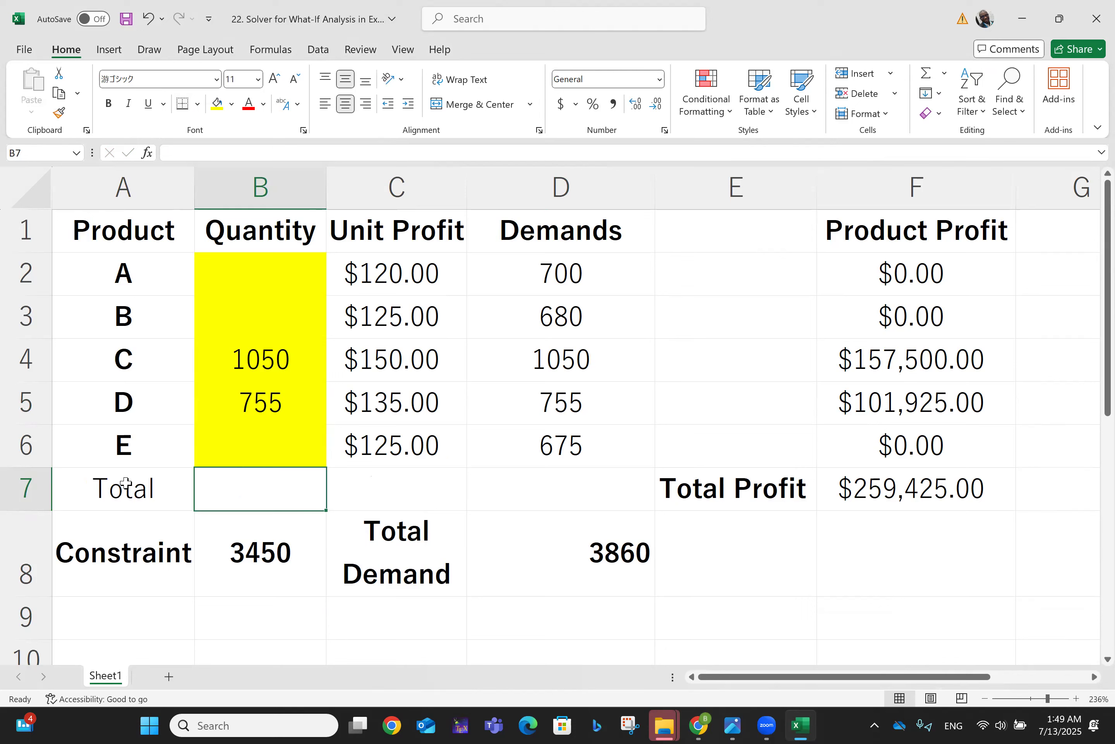
{"action": "type", "text": "=s"}
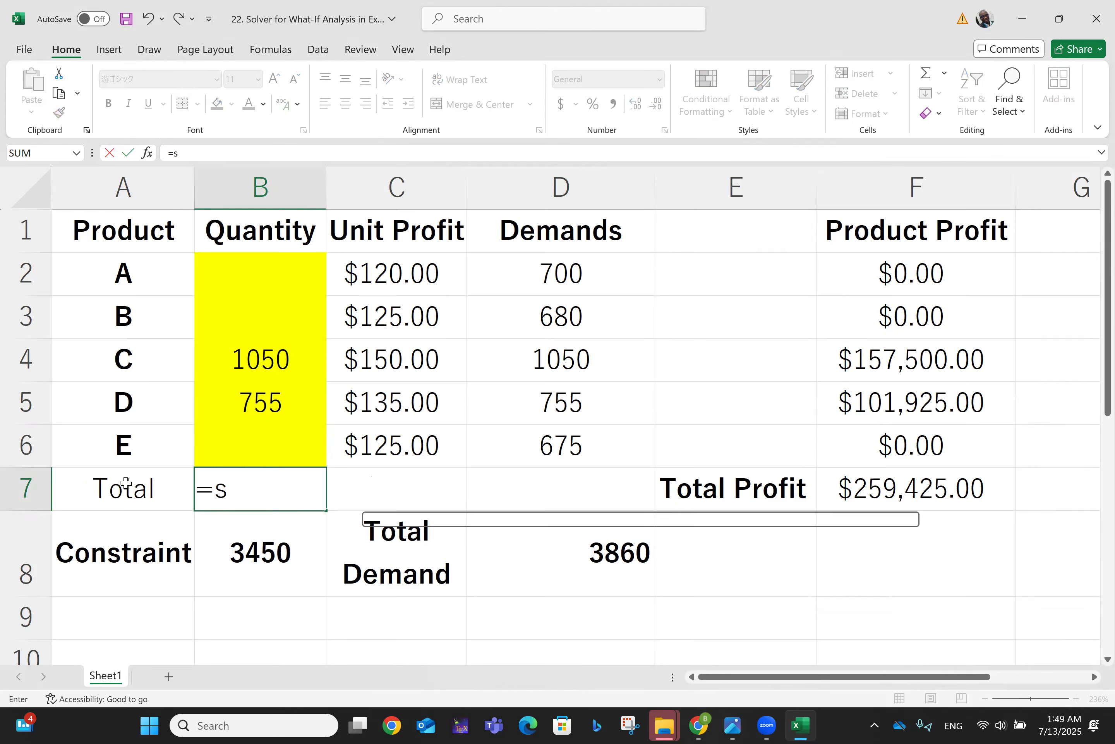
{"action": "type", "text": "um("}
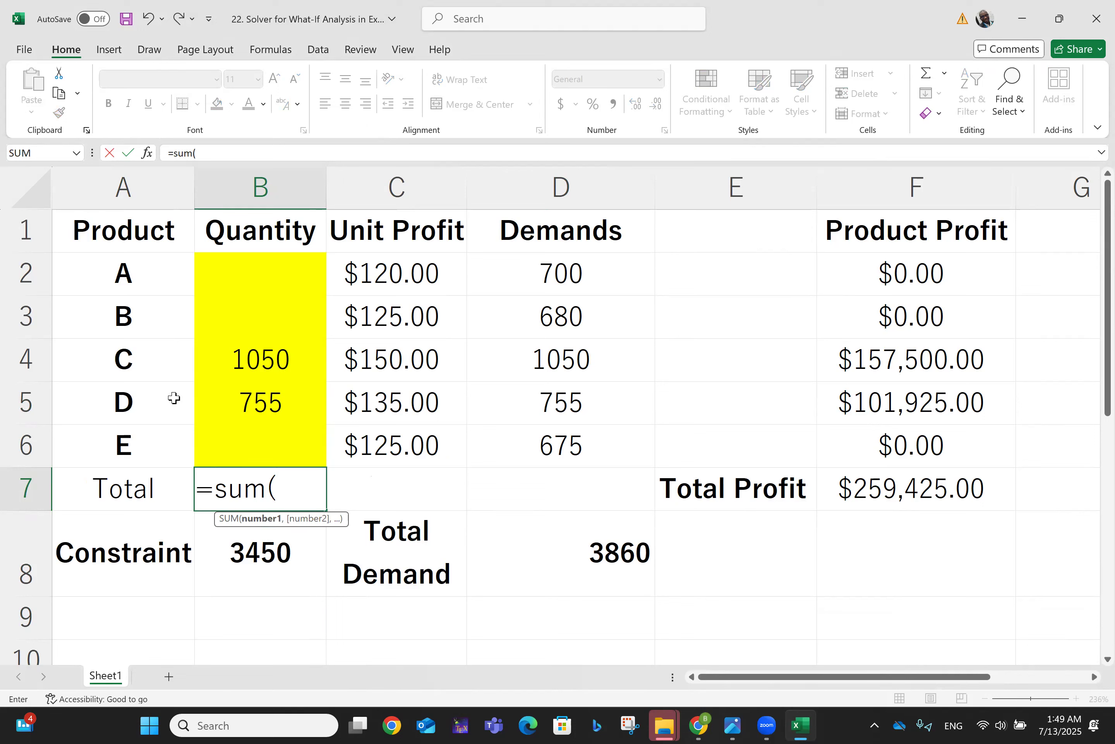
{"action": "left_click", "coordinate": [249, 278]}
{"action": "key", "text": "F8"}
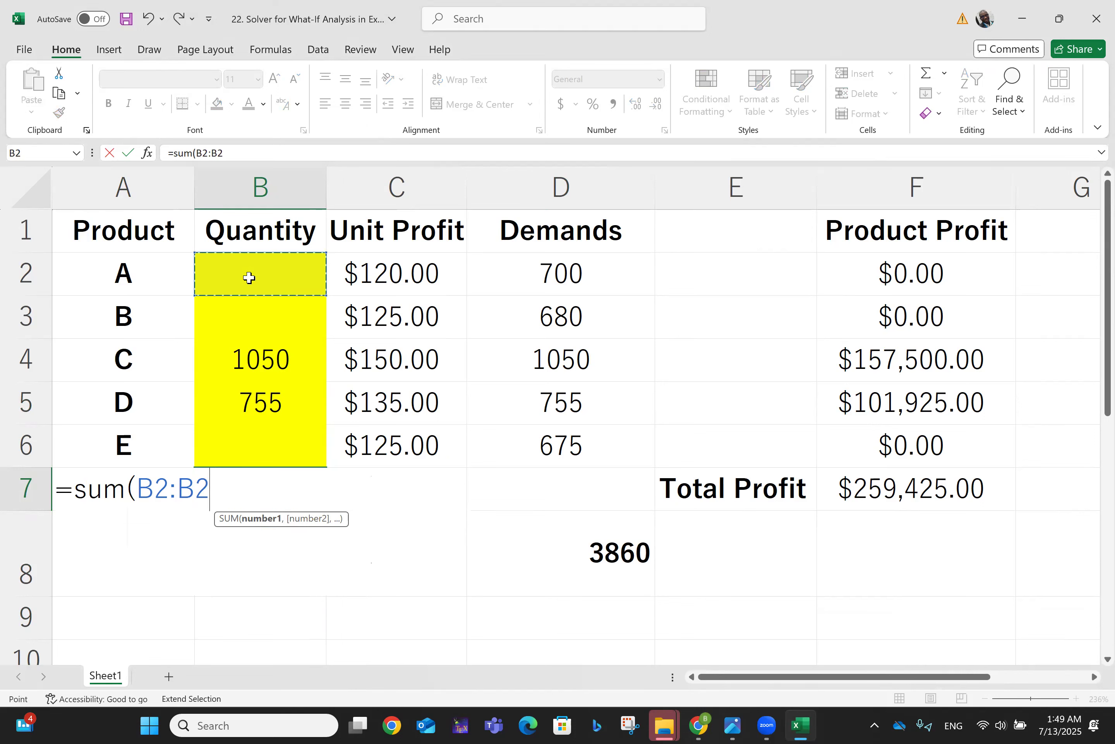
{"action": "left_click", "coordinate": [250, 453]}
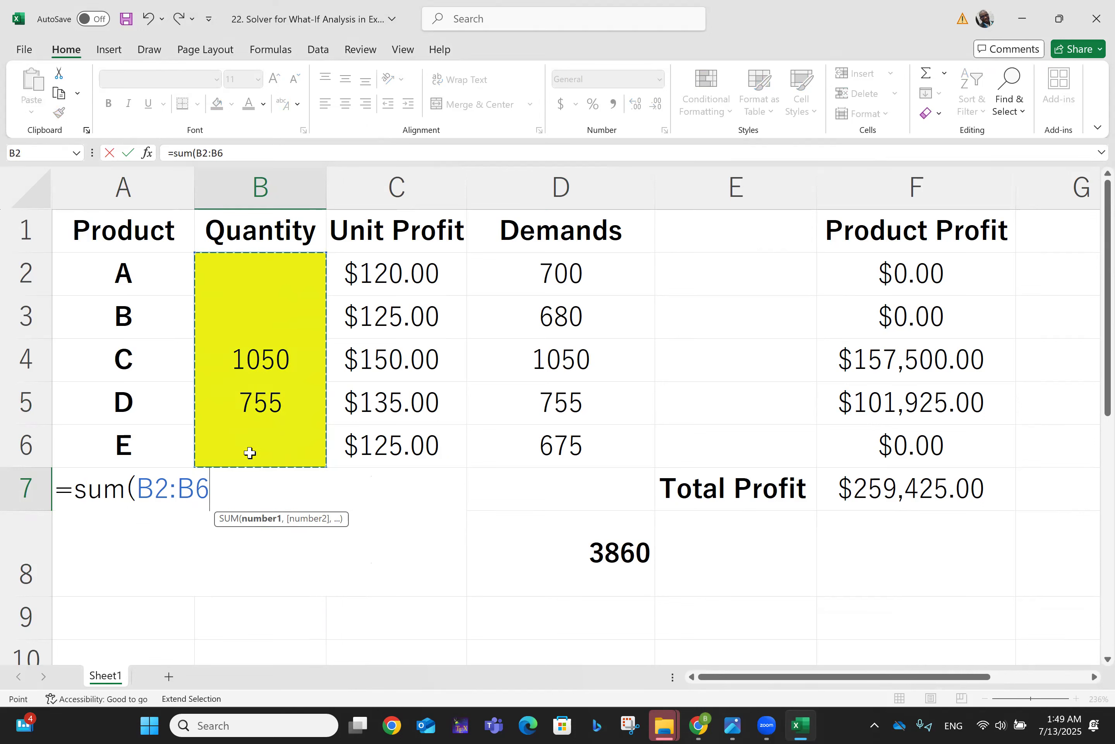
{"action": "key", "text": "Return"}
{"action": "key", "text": "Up"}
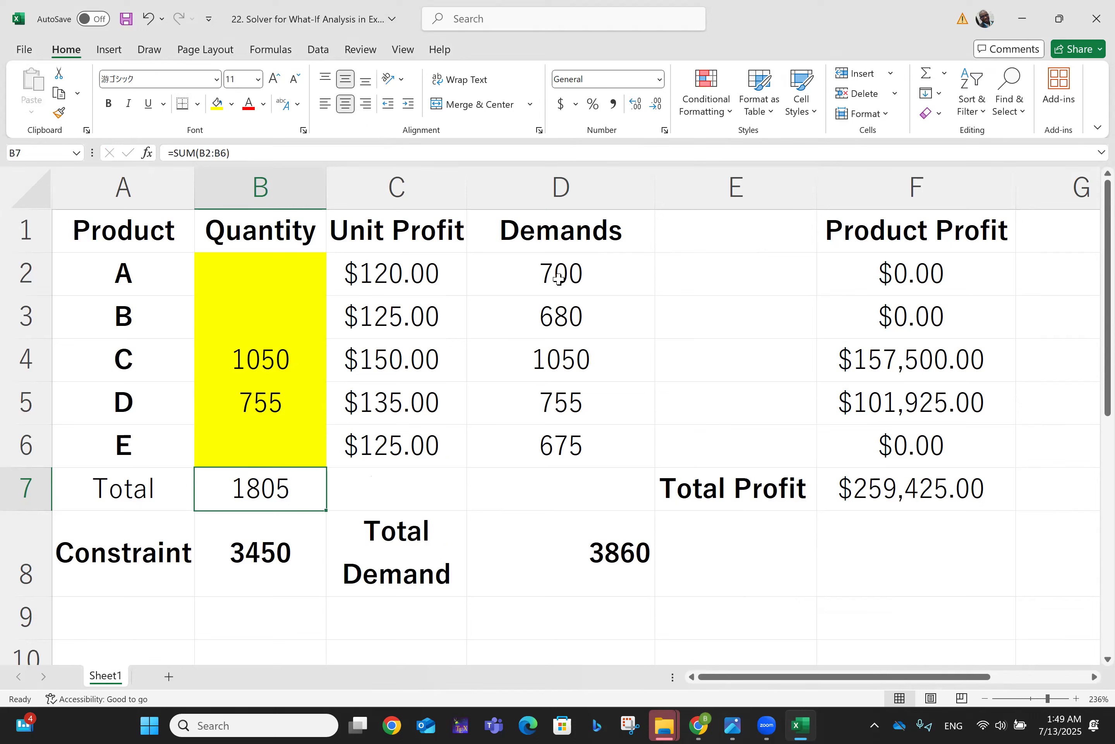
- Enter trial quantities of 700 for product A in B2 and 680 for product B in B3, matching their demands
{"action": "left_click", "coordinate": [281, 279]}
{"action": "type", "text": "700"}
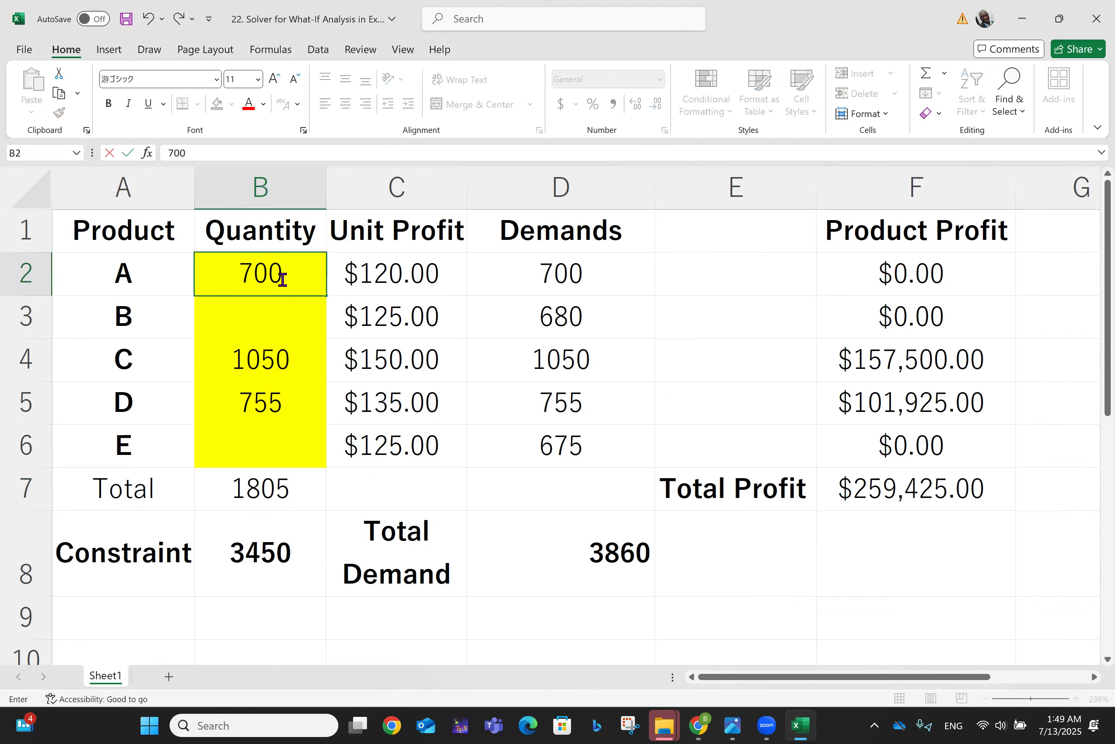
{"action": "key", "text": "Return"}
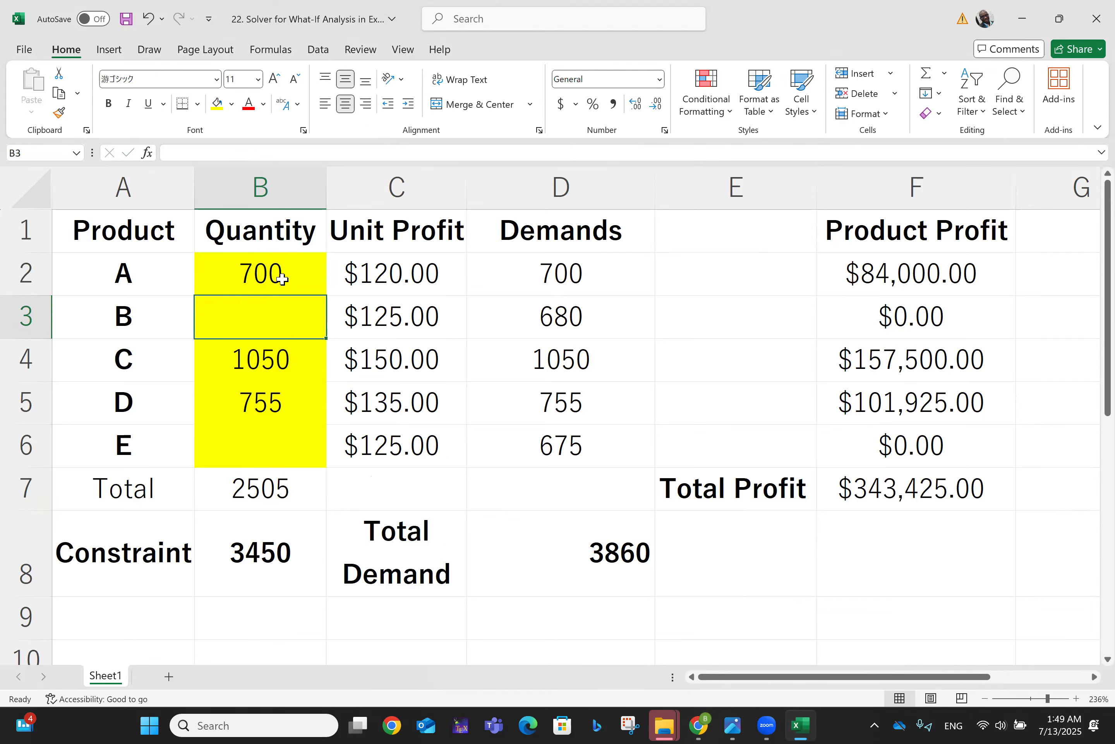
{"action": "left_click", "coordinate": [281, 279]}
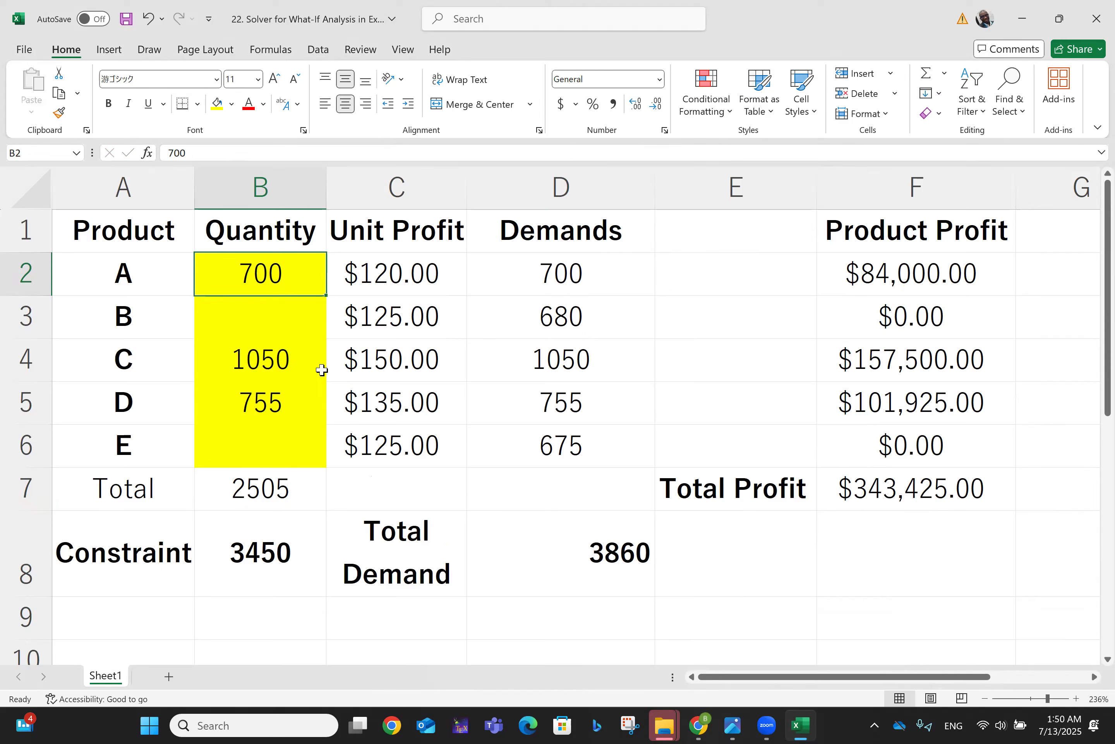
{"action": "left_click", "coordinate": [260, 316]}
{"action": "type", "text": "680"}
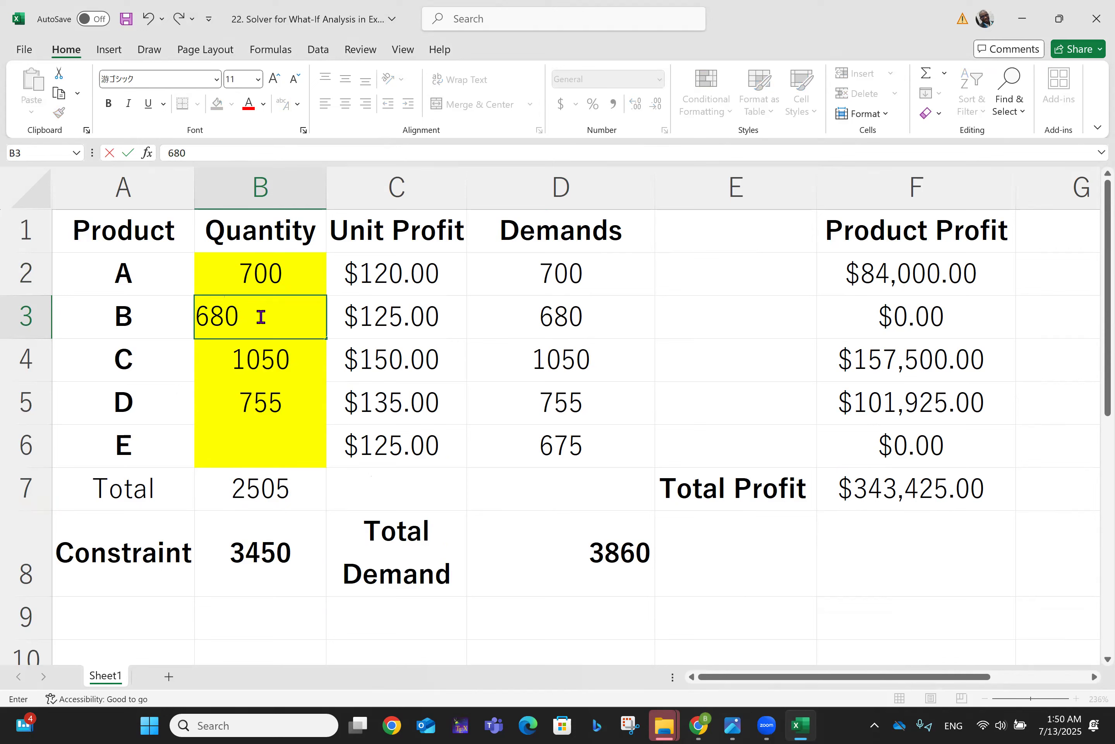
{"action": "key", "text": "Return"}
{"action": "left_click", "coordinate": [261, 317]}
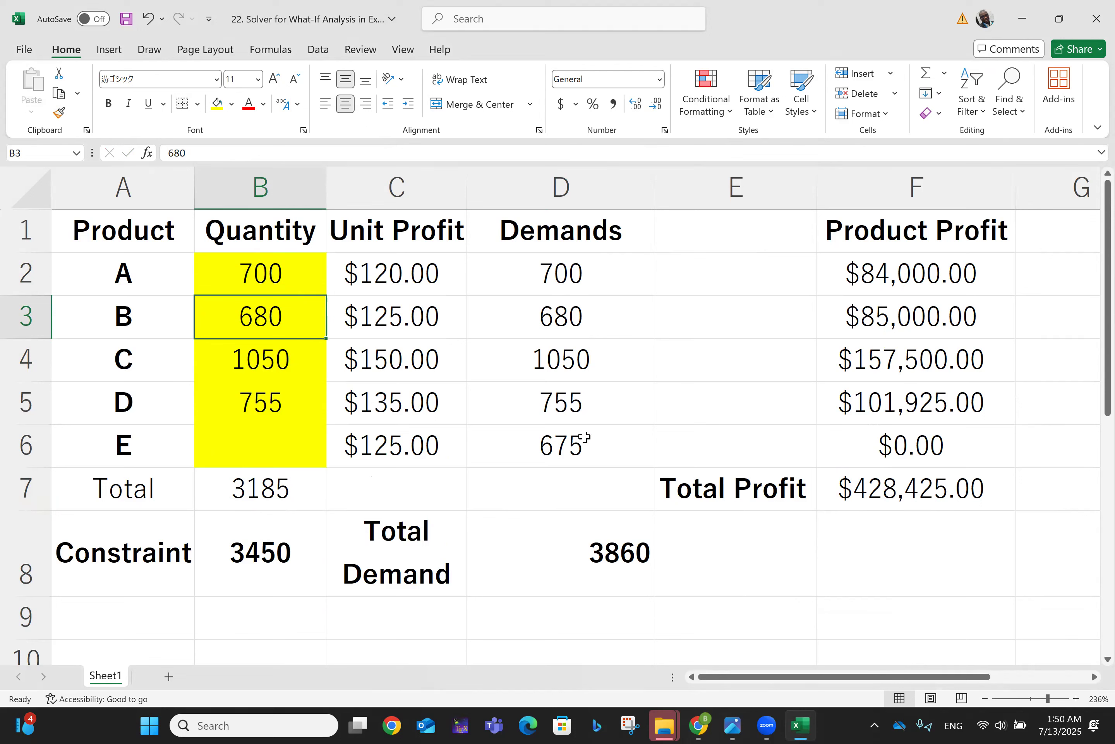
- Enter a trial quantity of 675 for product E in B6, matching its demand
{"action": "left_click", "coordinate": [266, 446]}
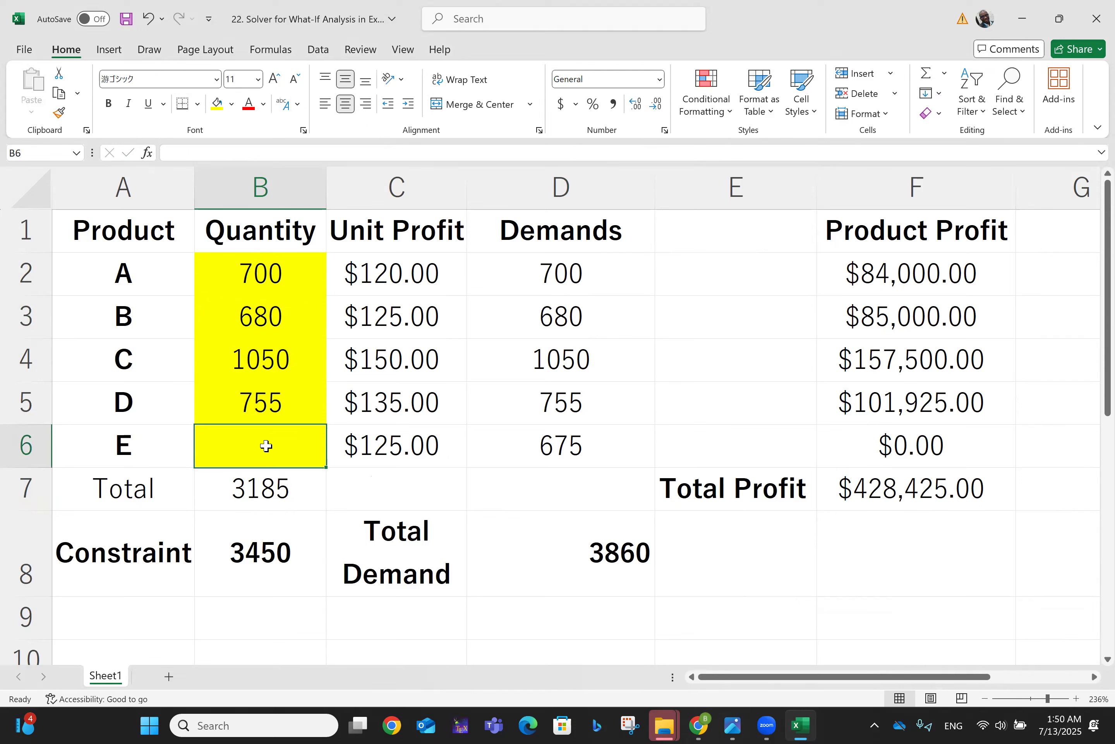
{"action": "type", "text": "675"}
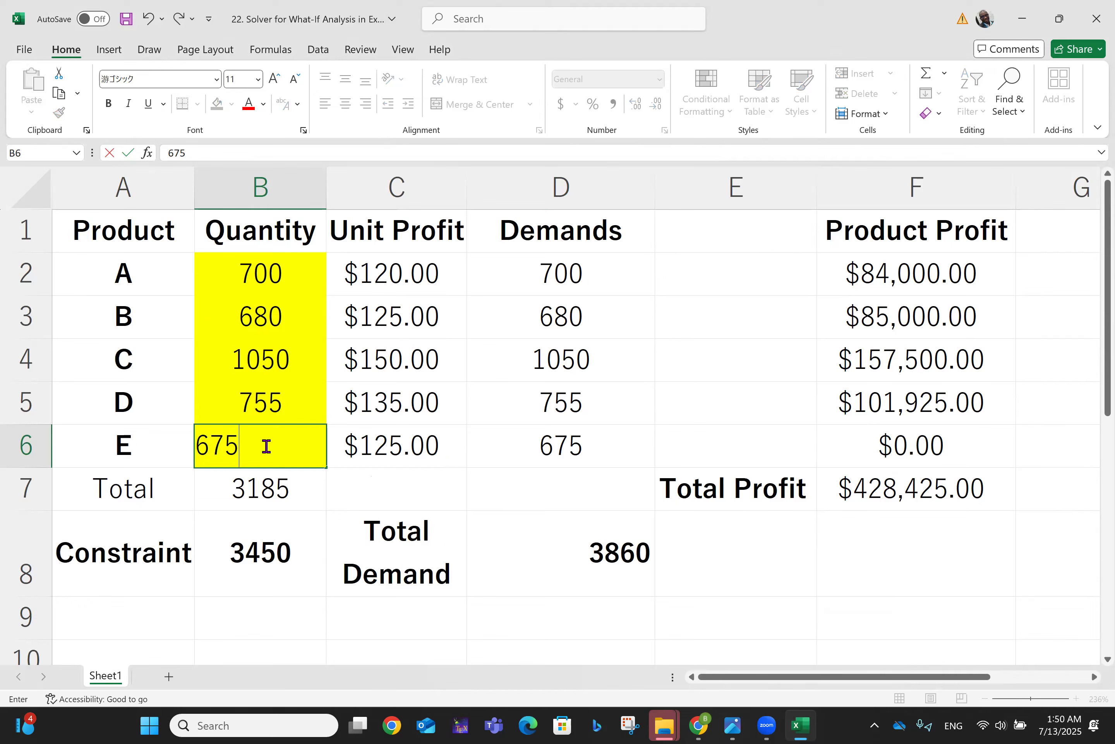
{"action": "key", "text": "Return"}
{"action": "left_click", "coordinate": [265, 445]}
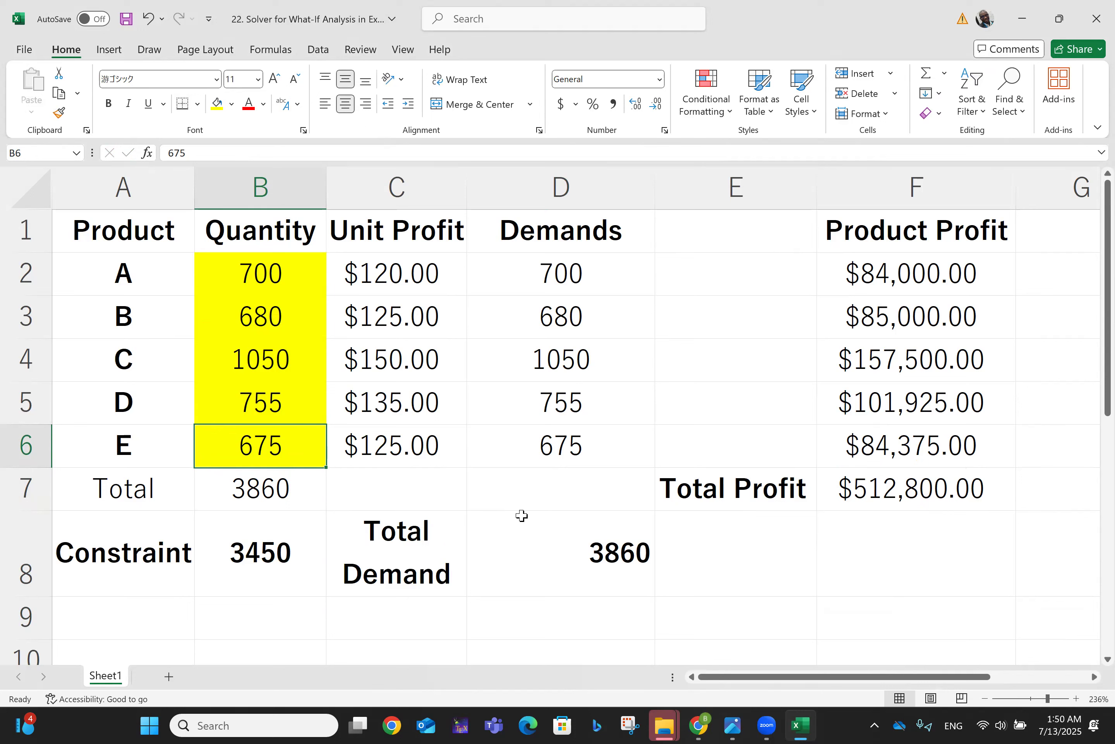
{"action": "left_click", "coordinate": [223, 628]}
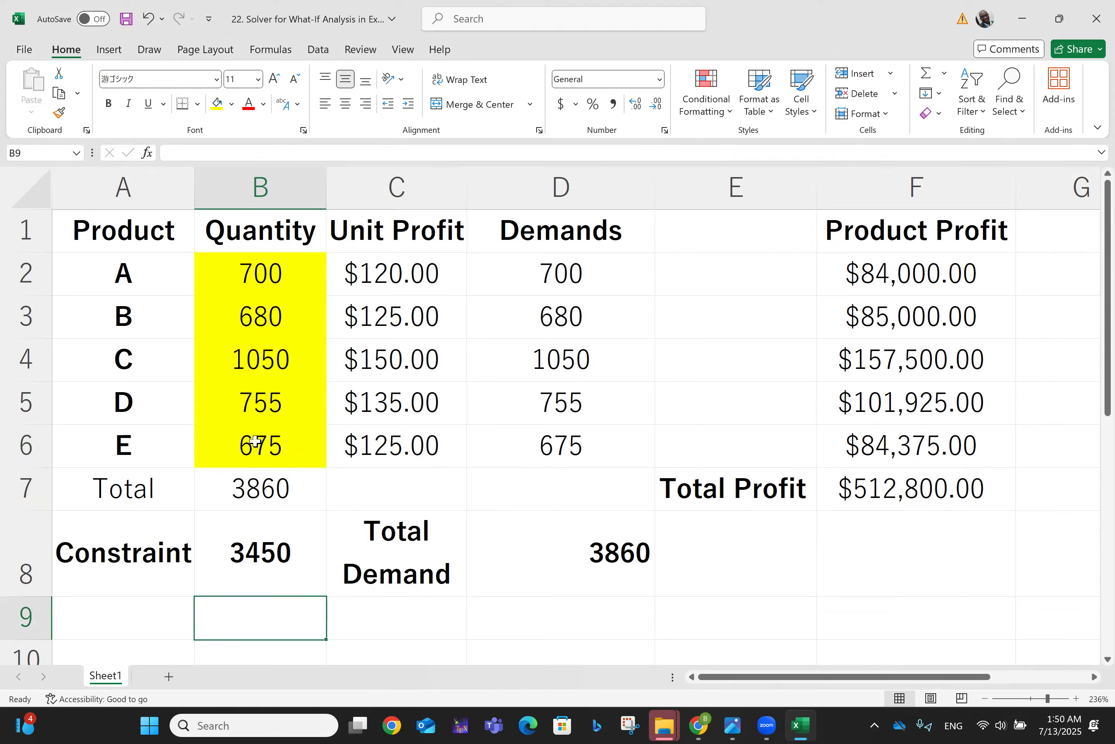
- Clear product E's quantity in B6 and calculate the remaining capacity in B9 with =B8-B7
{"action": "left_click", "coordinate": [246, 452]}
{"action": "key", "text": "Delete"}
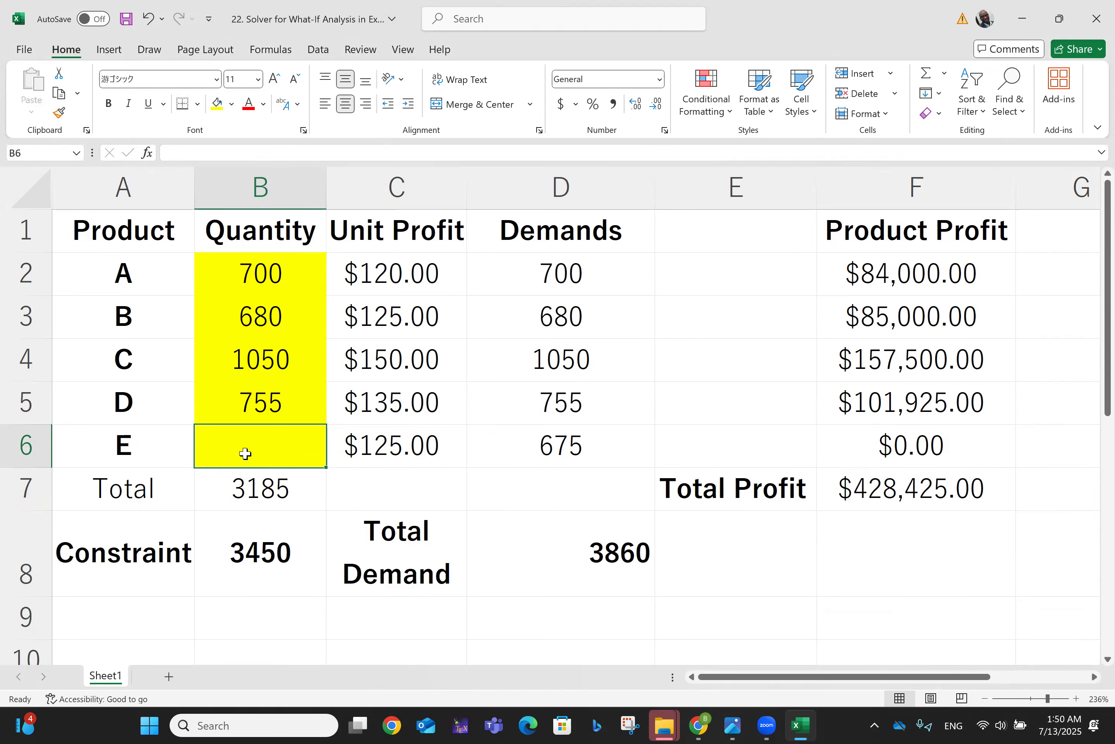
{"action": "left_click", "coordinate": [208, 624]}
{"action": "type", "text": "="}
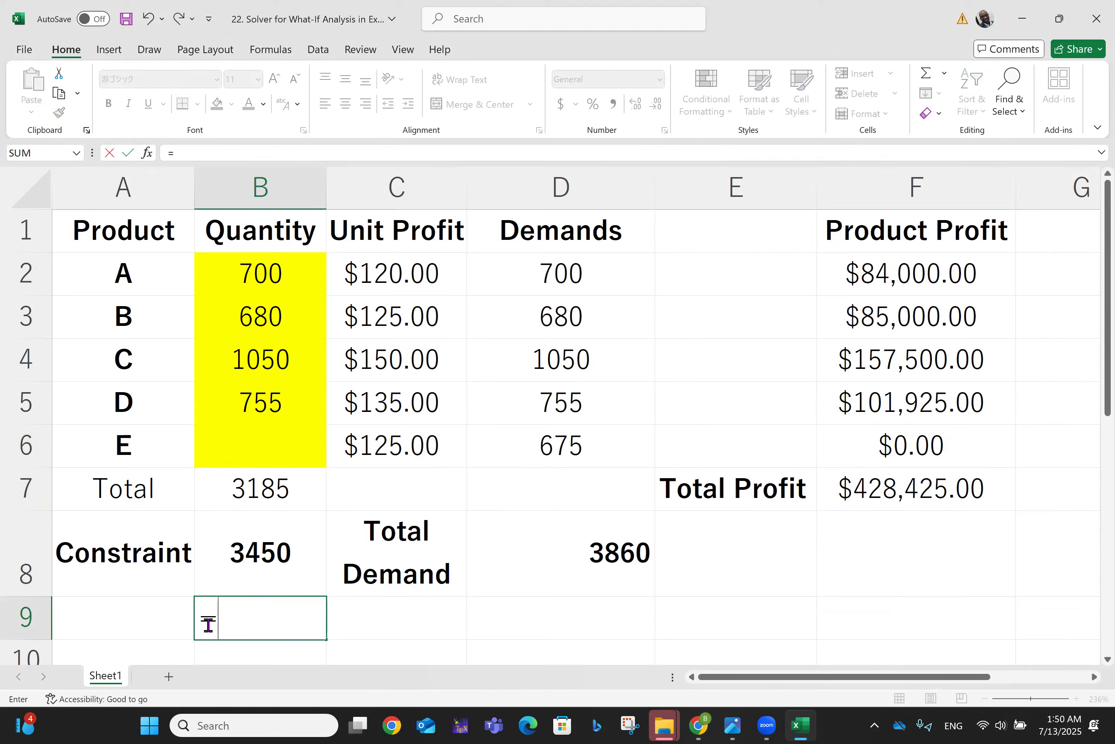
{"action": "left_click", "coordinate": [265, 547]}
{"action": "type", "text": "-"}
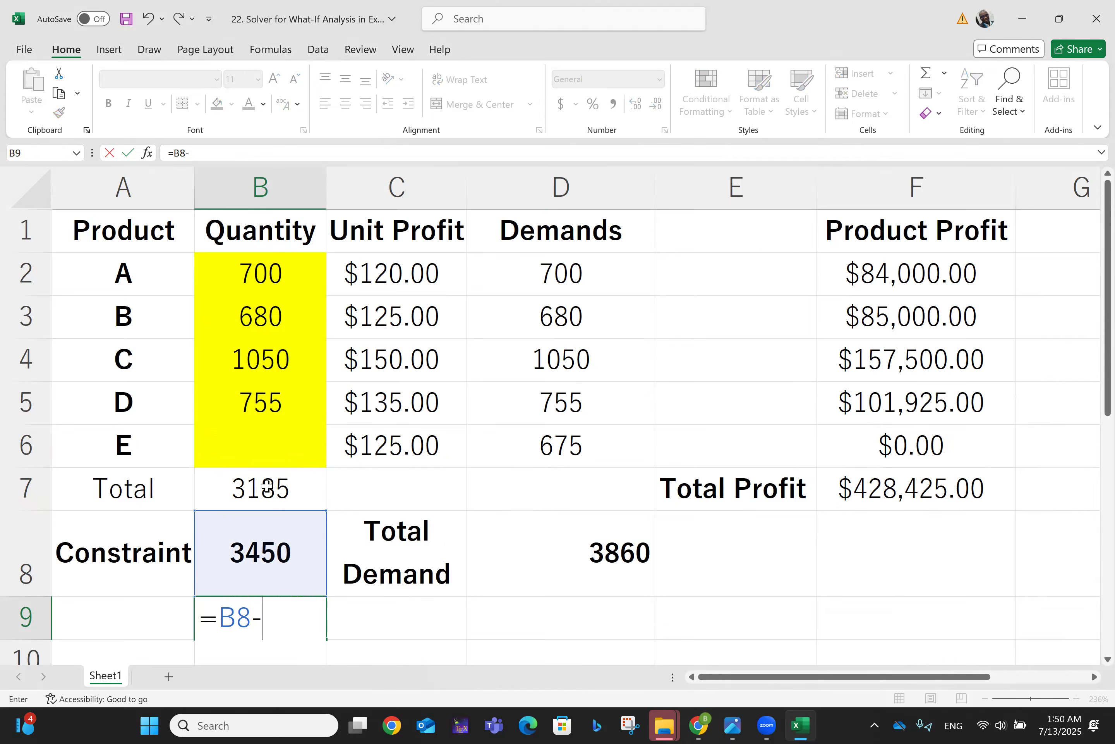
{"action": "left_click", "coordinate": [267, 486]}
{"action": "key", "text": "Return"}
{"action": "key", "text": "Return"}
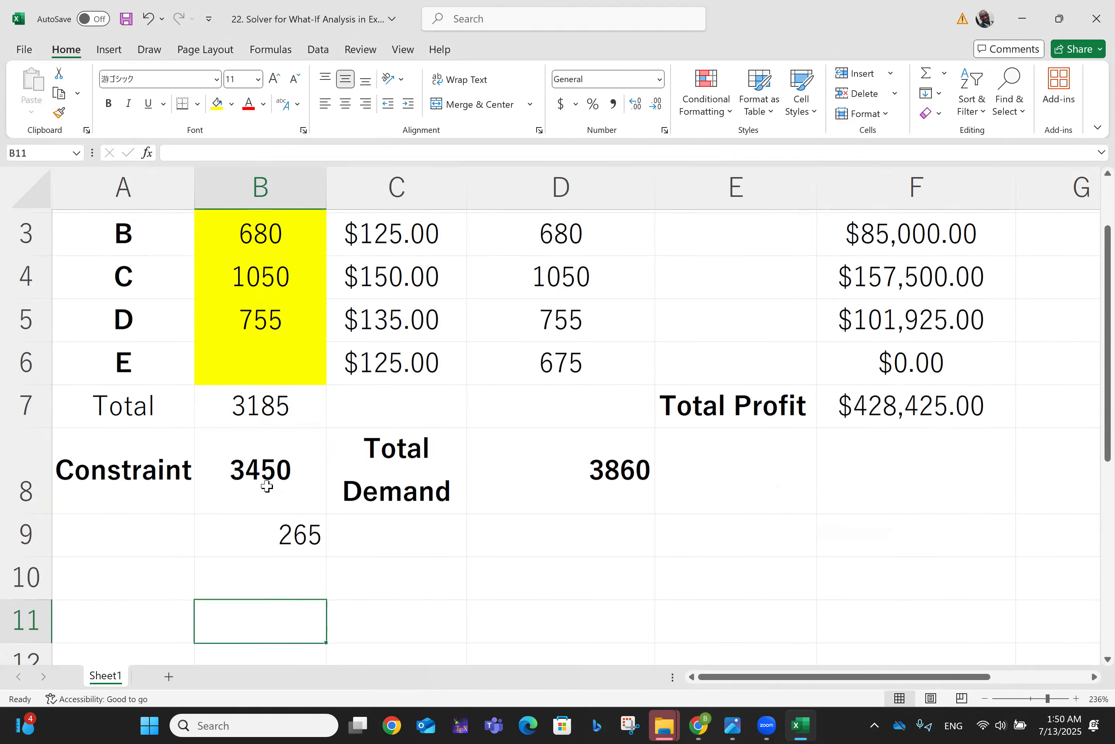
- Enter the remaining 265 units as product E's trial quantity in B6
{"action": "left_click", "coordinate": [270, 353]}
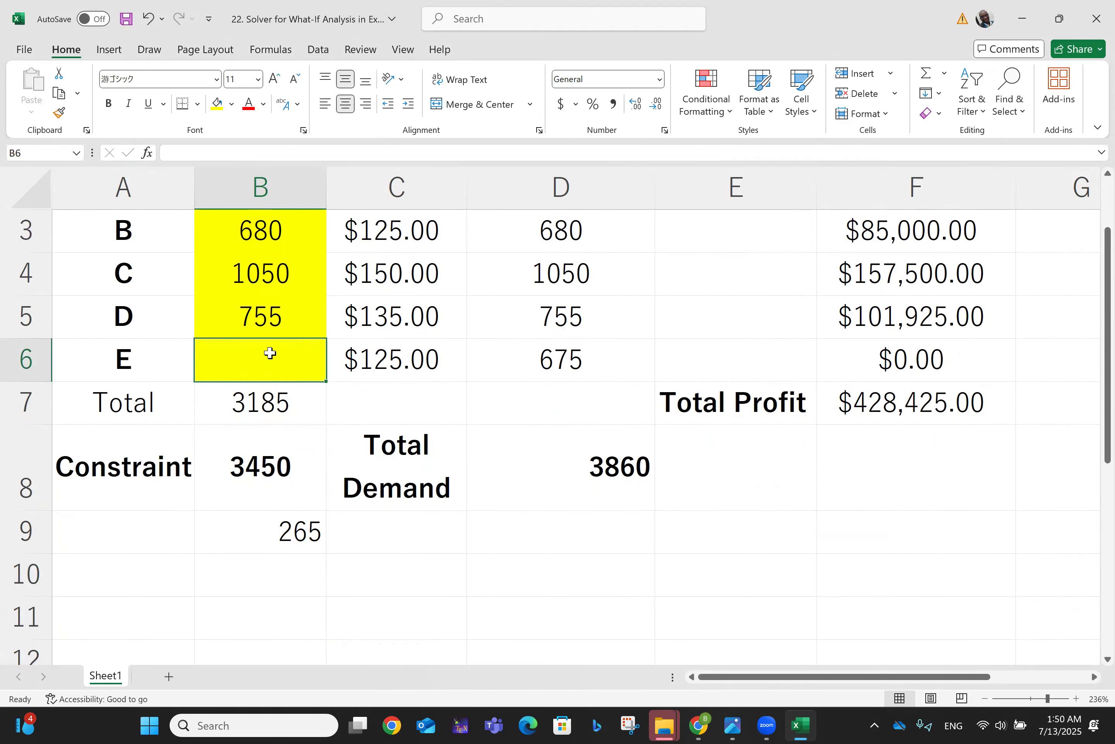
{"action": "type", "text": "265"}
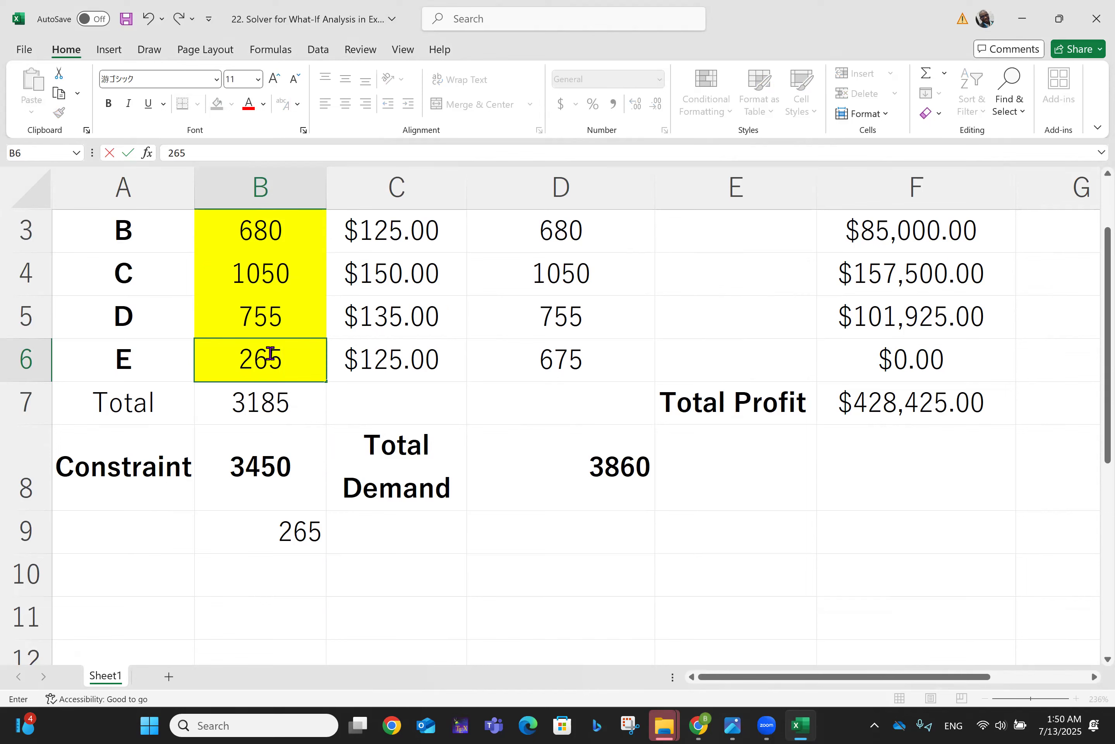
{"action": "key", "text": "Return"}
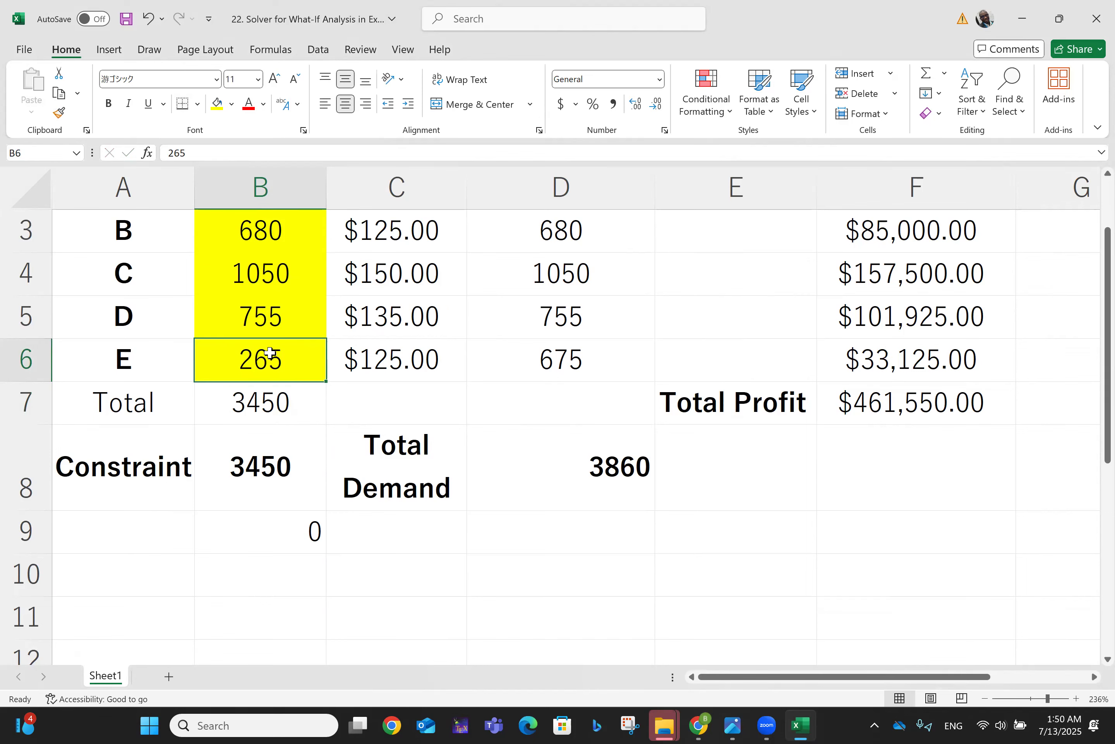
{"action": "scroll", "coordinate": [400, 415], "scroll_direction": "up", "scroll_amount": 1}
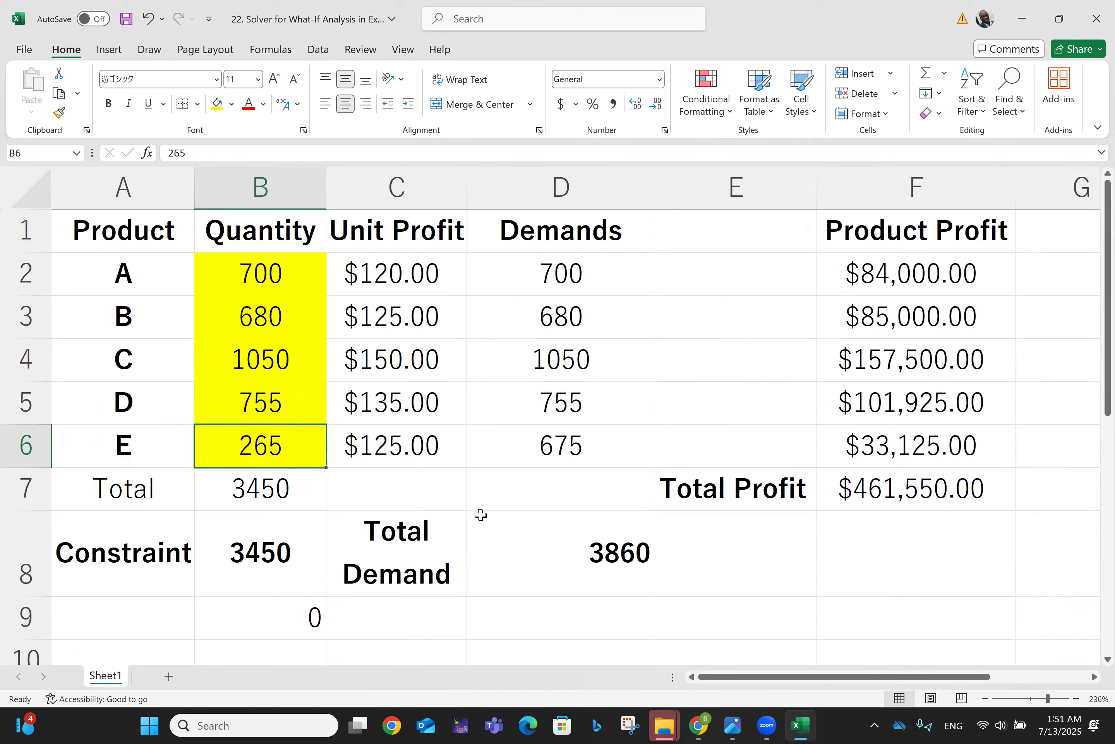
- Undo all the trial quantities in B2:B6, the Total row and the remaining-capacity formula in B9
{"action": "key", "text": "ctrl+z"}
{"action": "key", "text": "ctrl+z"}
{"action": "key", "text": "ctrl+z"}
{"action": "key", "text": "ctrl+z"}
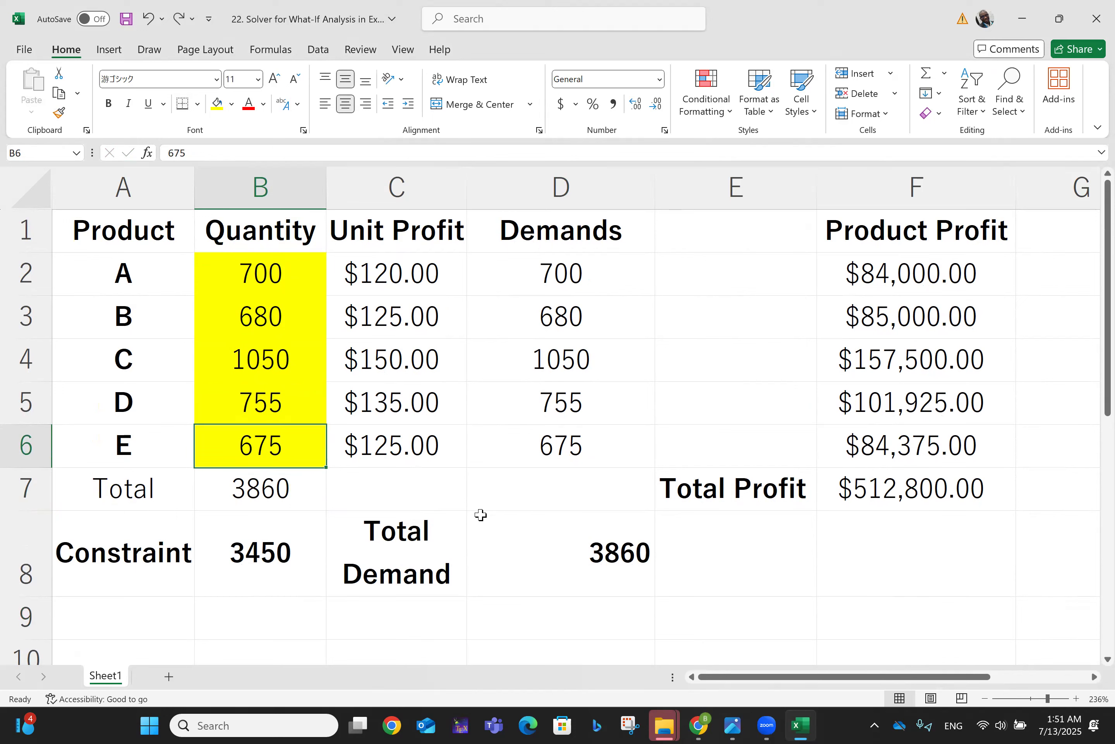
{"action": "key", "text": "ctrl+z"}
{"action": "key", "text": "ctrl+z"}
{"action": "key", "text": "ctrl+z"}
{"action": "key", "text": "ctrl+z"}
{"action": "key", "text": "ctrl+z"}
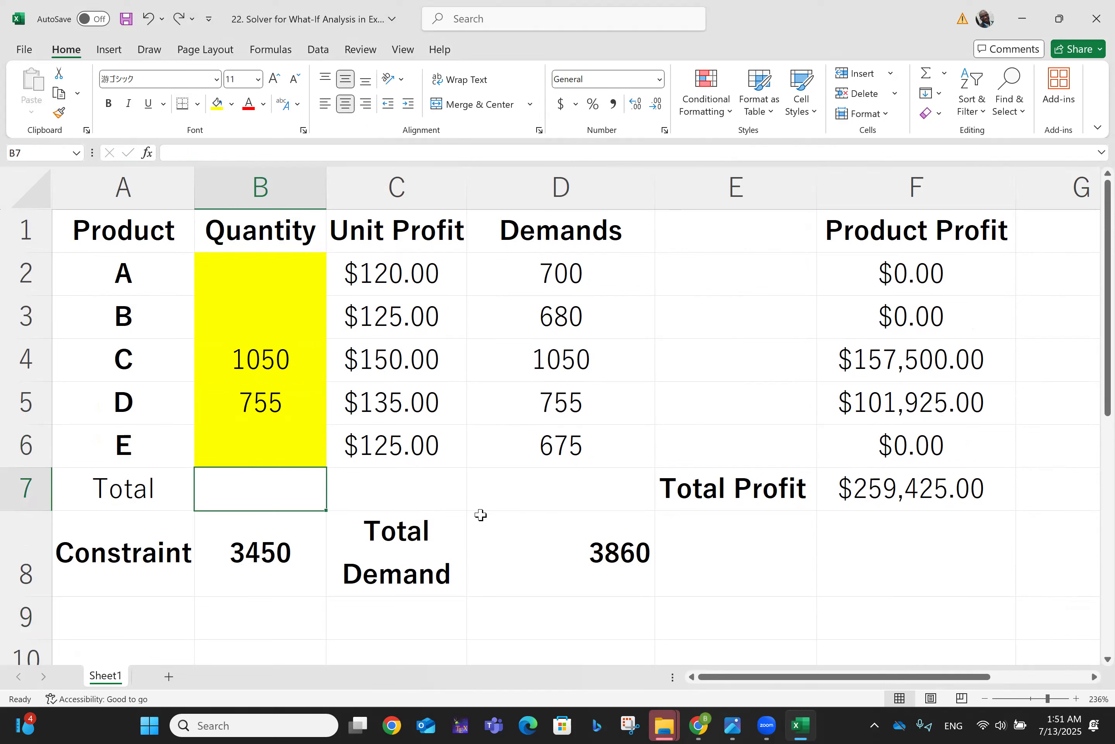
{"action": "key", "text": "ctrl+z"}
{"action": "key", "text": "ctrl+z"}
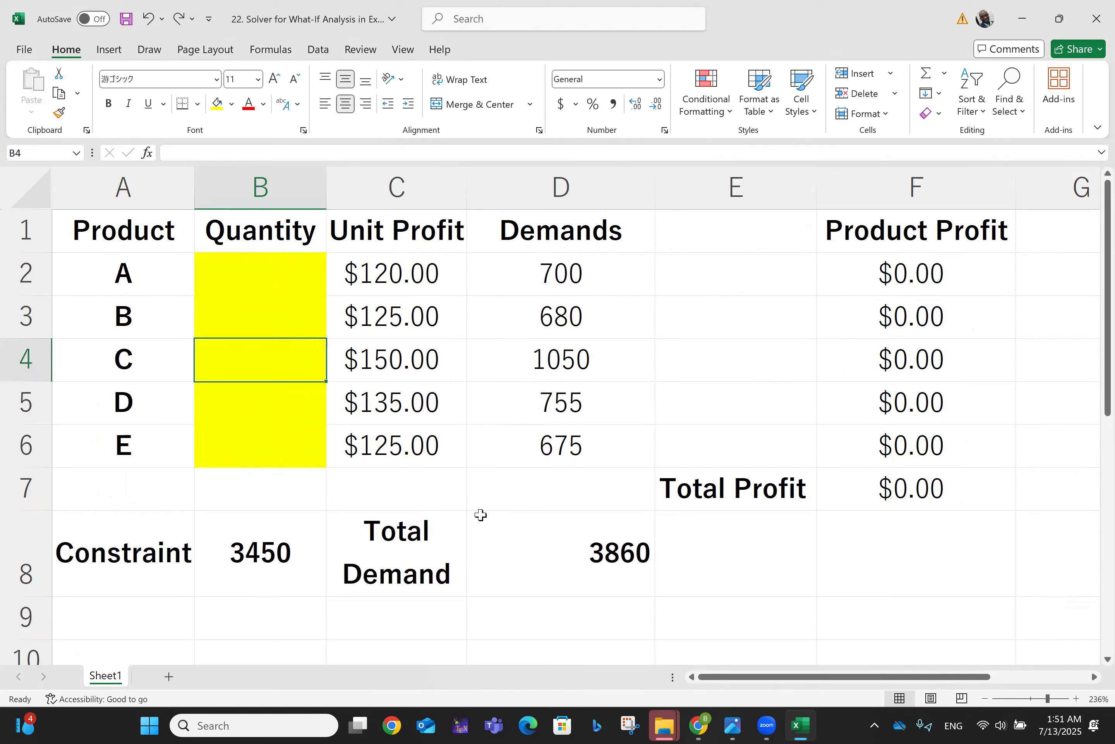
- Select the Quantity header in B1 and save the workbook
{"action": "key", "text": "Up"}
{"action": "key", "text": "Up"}
{"action": "key", "text": "Up"}
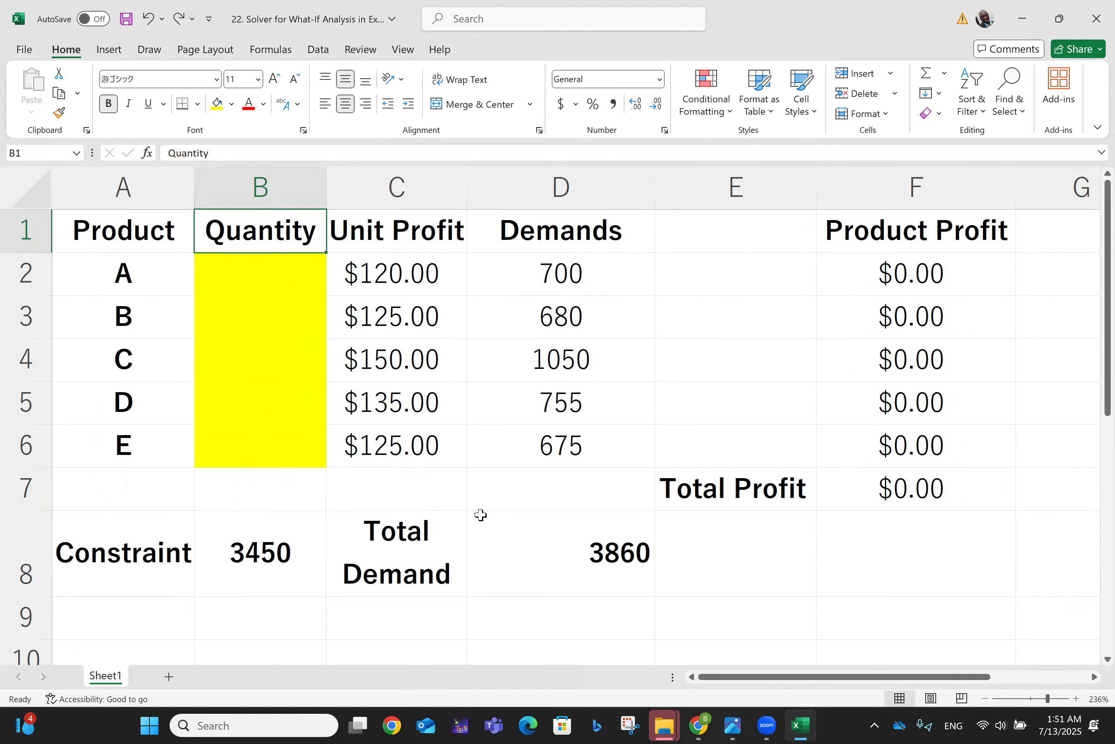
{"action": "key", "text": "ctrl+s"}
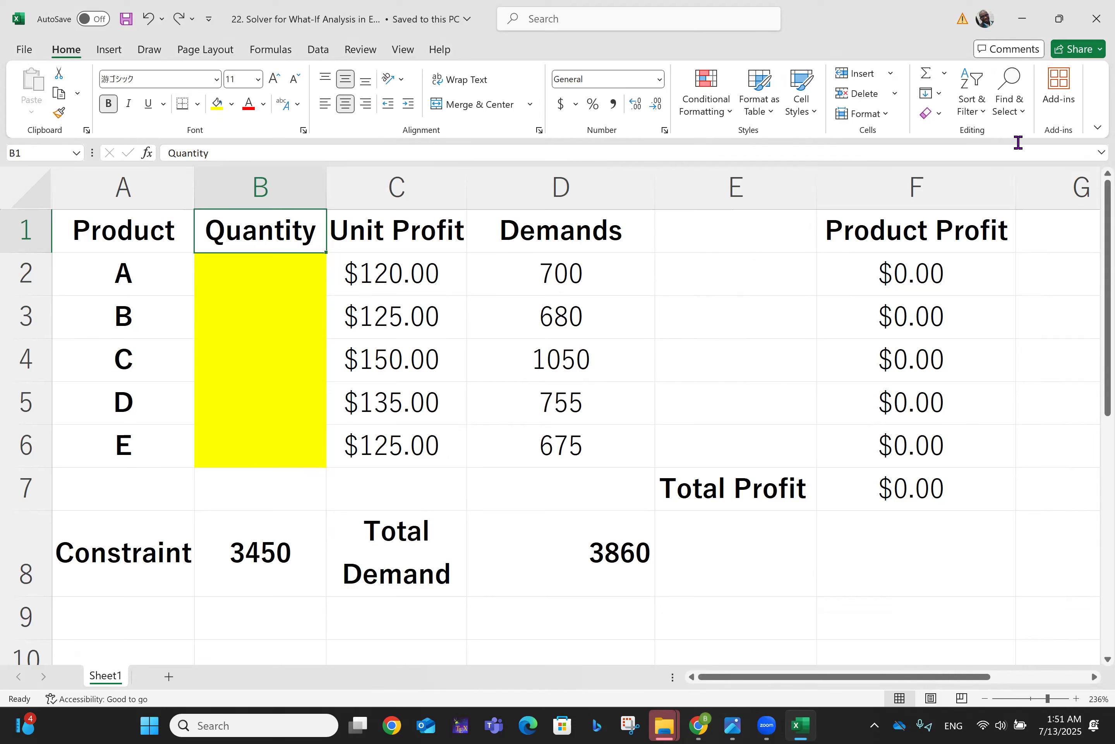
- Open Solver and set the objective to maximize the total profit in $F$7
{"action": "left_click", "coordinate": [317, 50]}
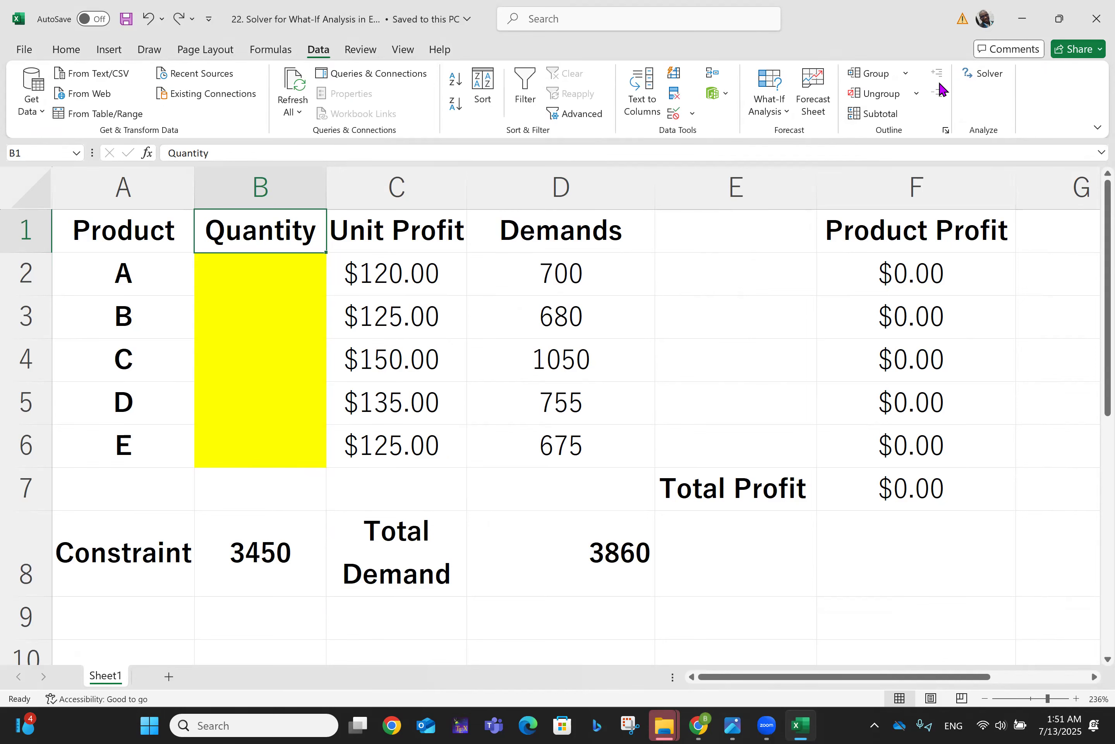
{"action": "left_click", "coordinate": [983, 73]}
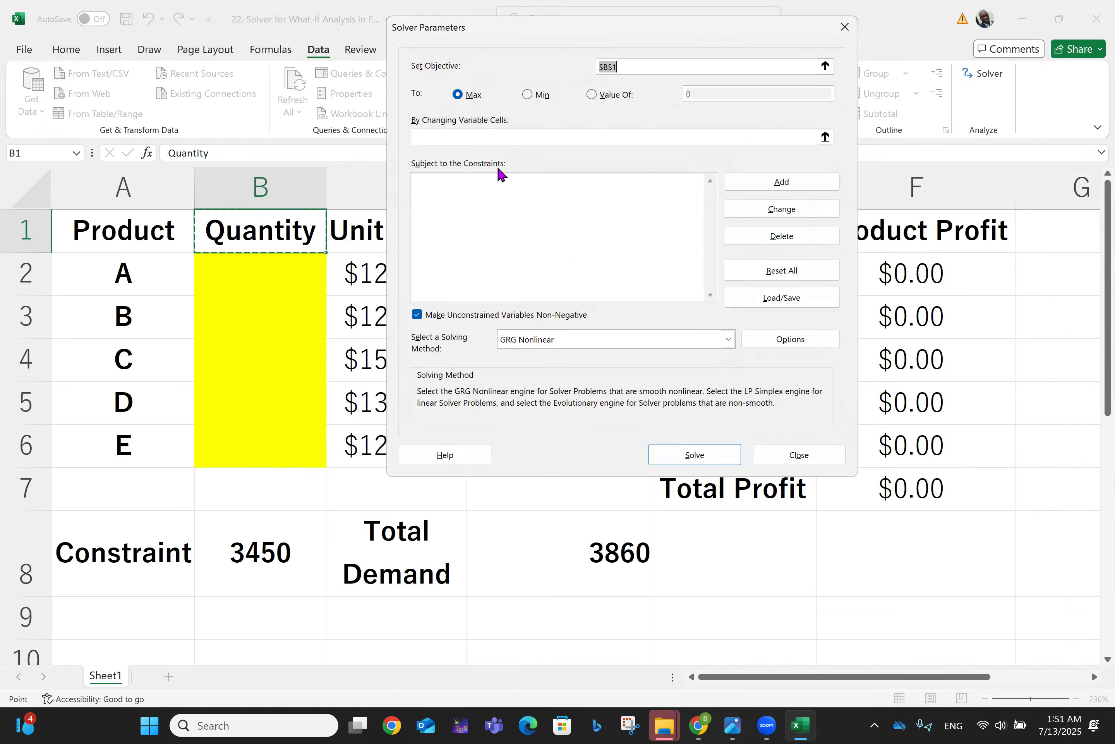
{"action": "left_click", "coordinate": [917, 496]}
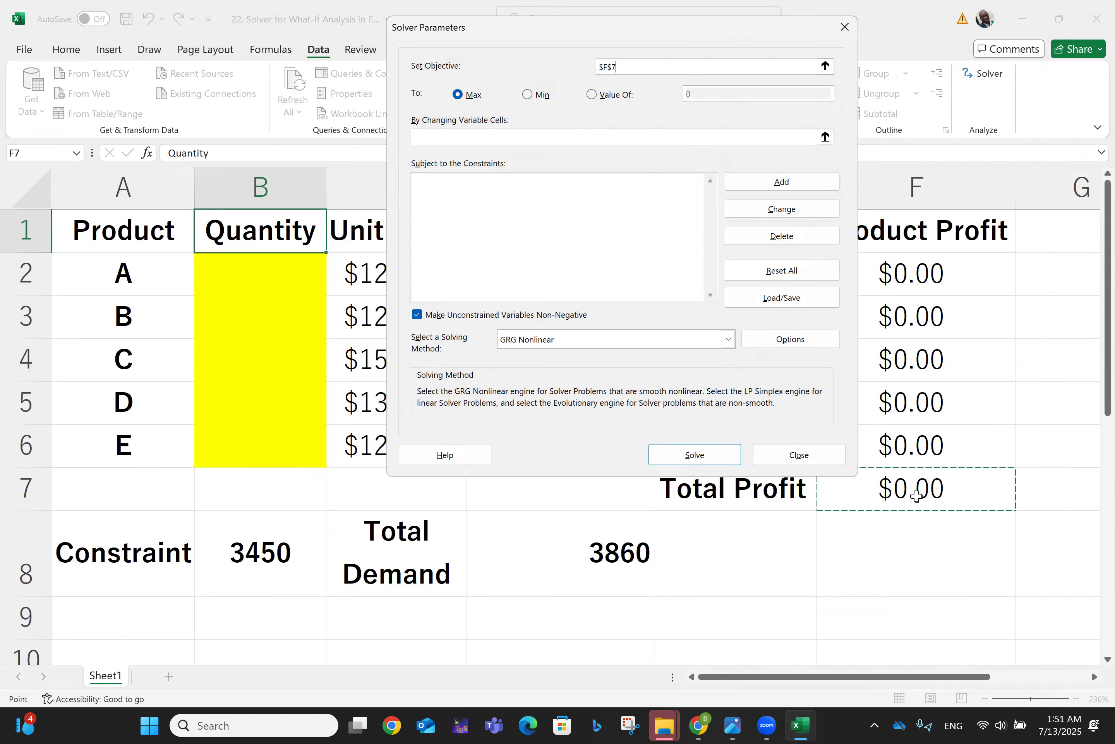
{"action": "left_click", "coordinate": [460, 96]}
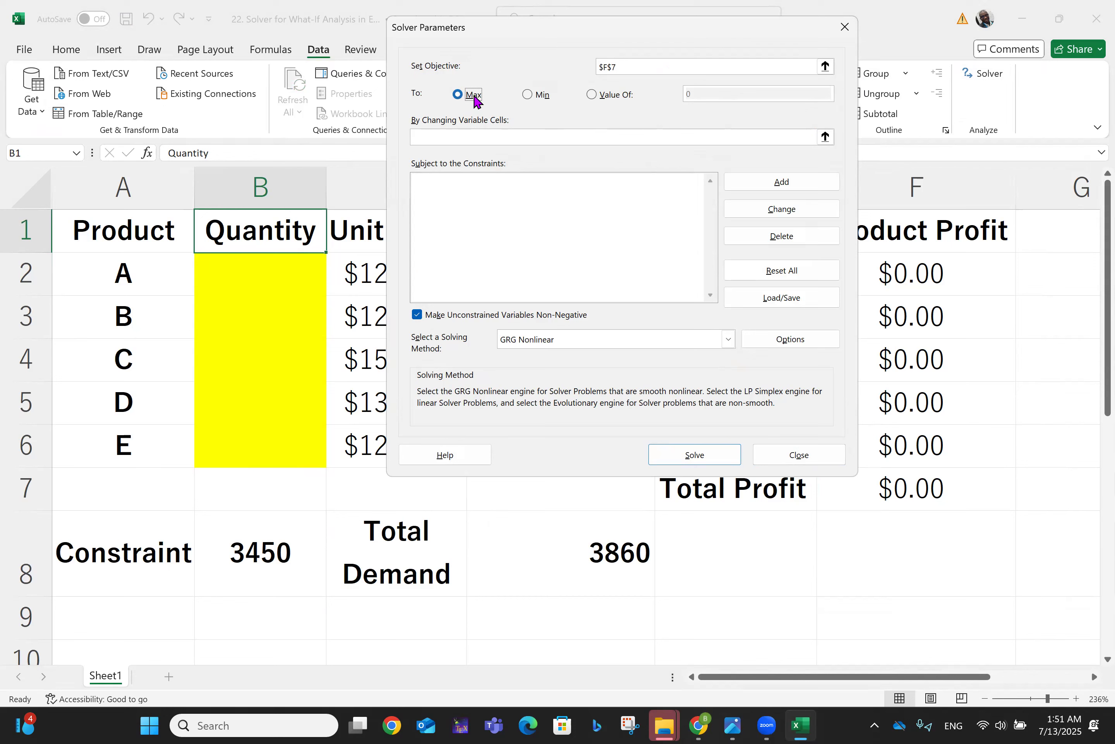
{"action": "left_click", "coordinate": [591, 95]}
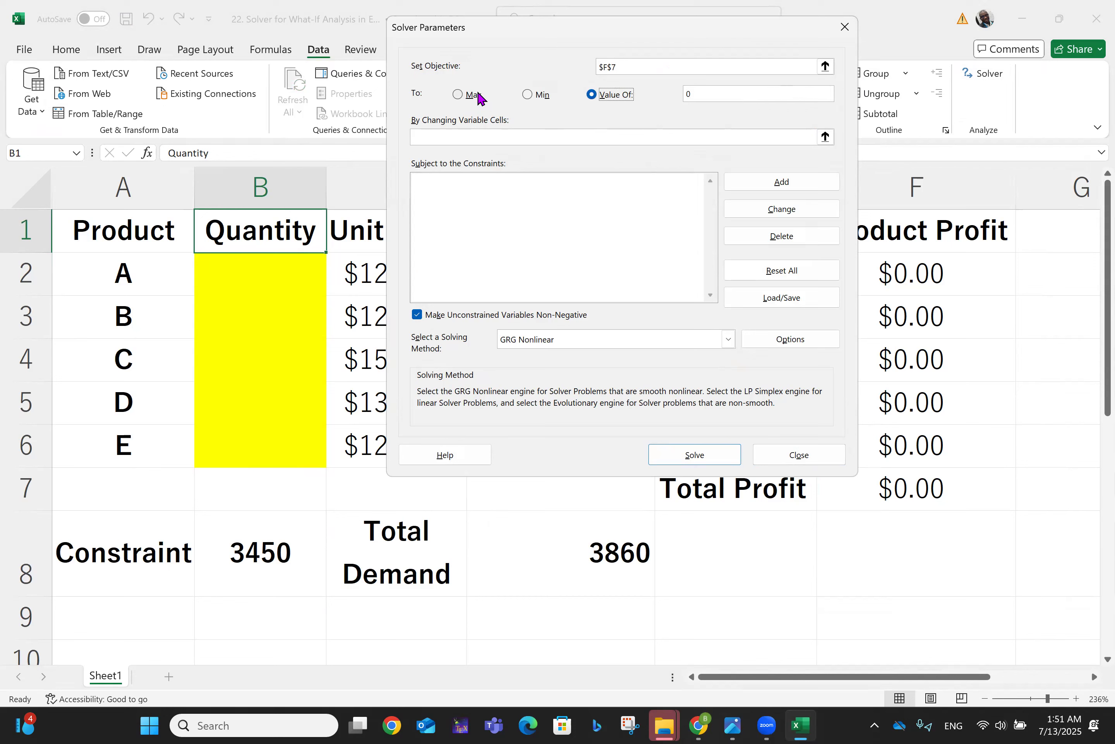
{"action": "left_click", "coordinate": [458, 94]}
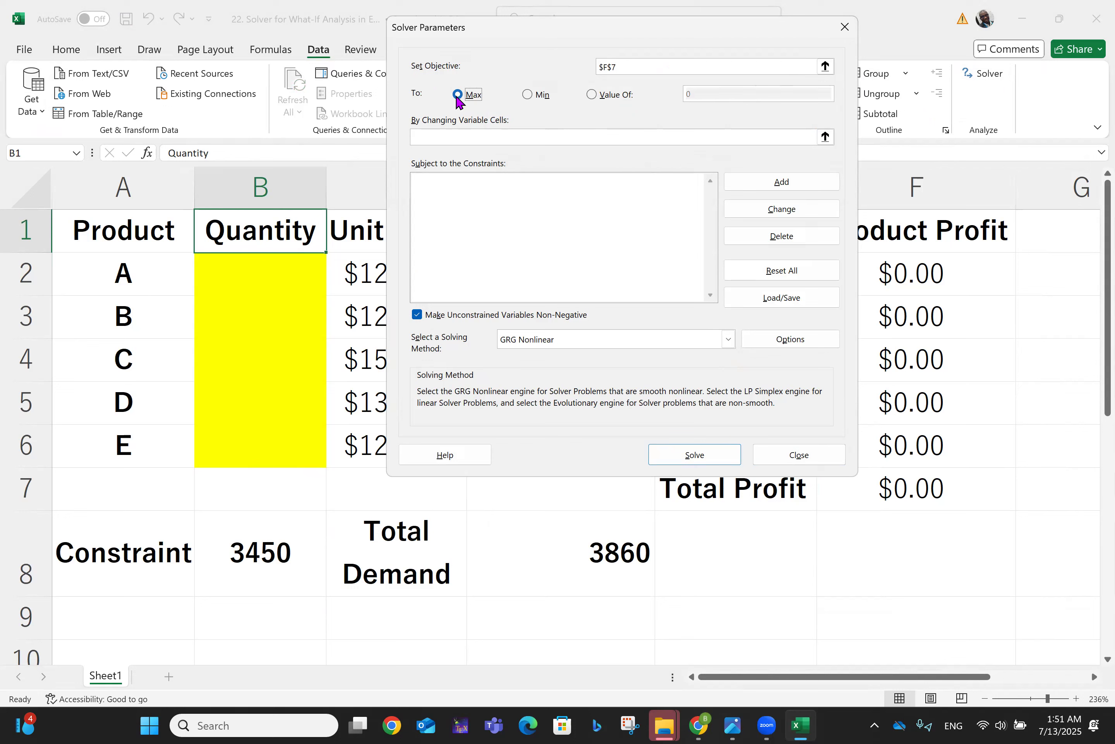
- Set the product quantities in $B$2:$B$6 as Solver's changing variable cells
{"action": "left_click", "coordinate": [462, 138]}
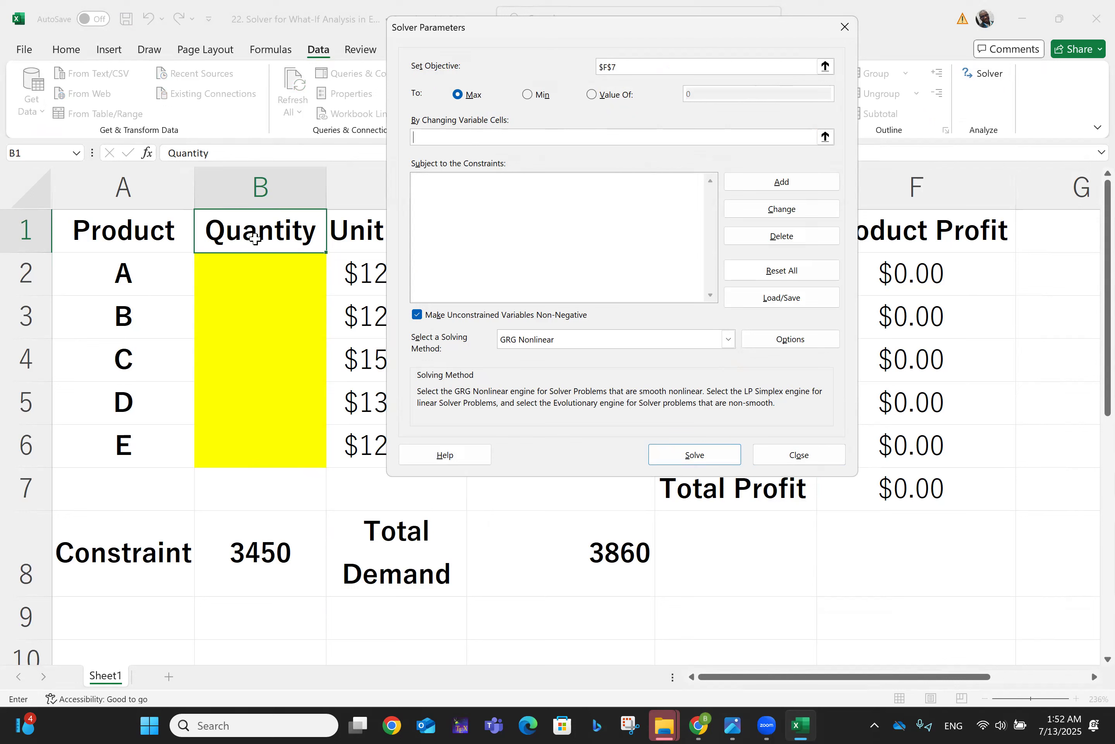
{"action": "left_click", "coordinate": [259, 264]}
{"action": "key", "text": "shift+Down"}
{"action": "key", "text": "shift+Down"}
{"action": "key", "text": "shift+Down"}
{"action": "key", "text": "shift+Down"}
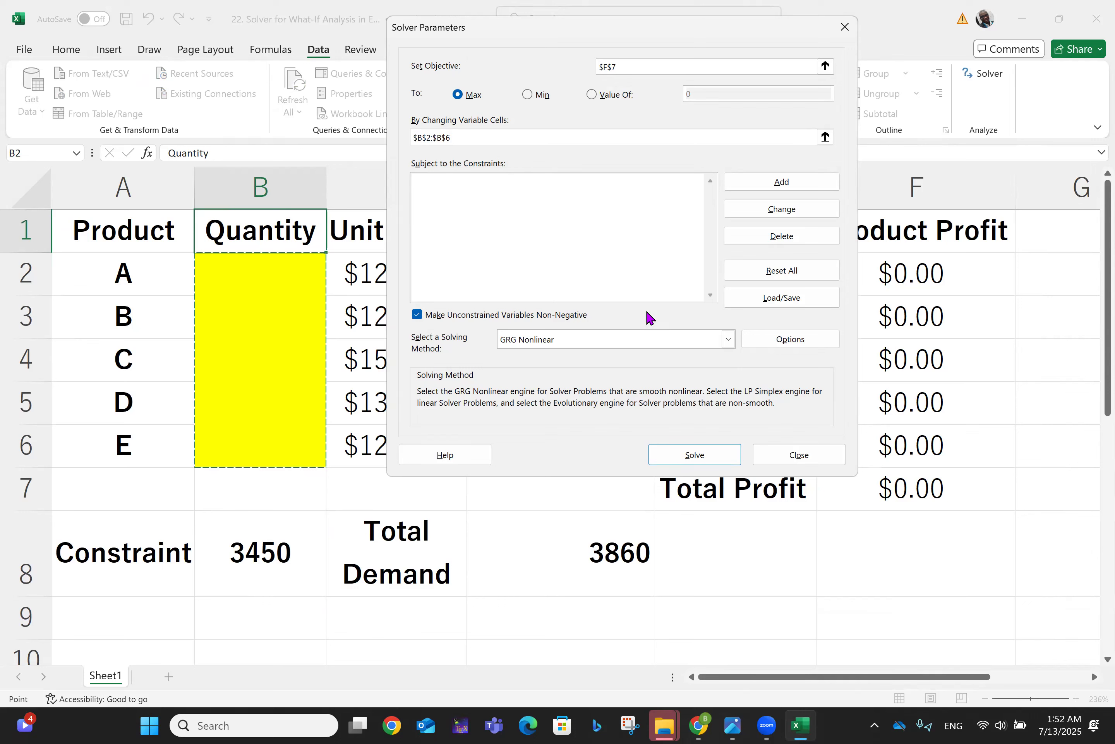
{"action": "left_click", "coordinate": [631, 258]}
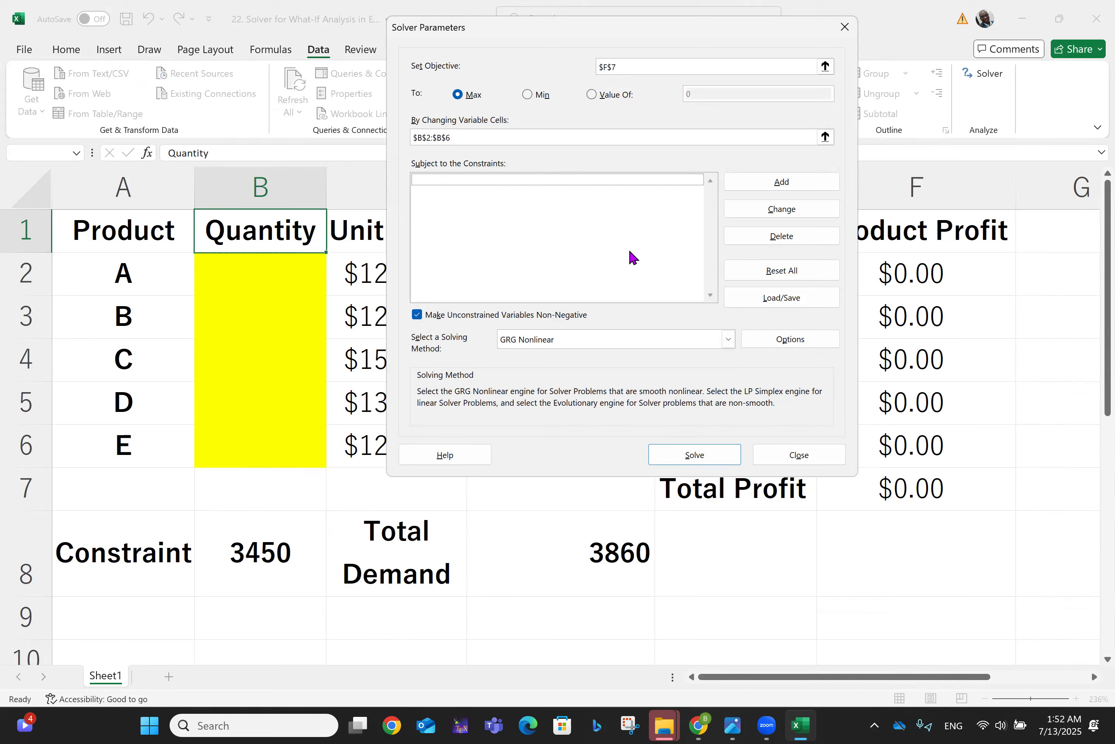
- Add a Solver constraint requiring the product quantities in $B$2:$B$6 to be integers
{"action": "left_click", "coordinate": [772, 185]}
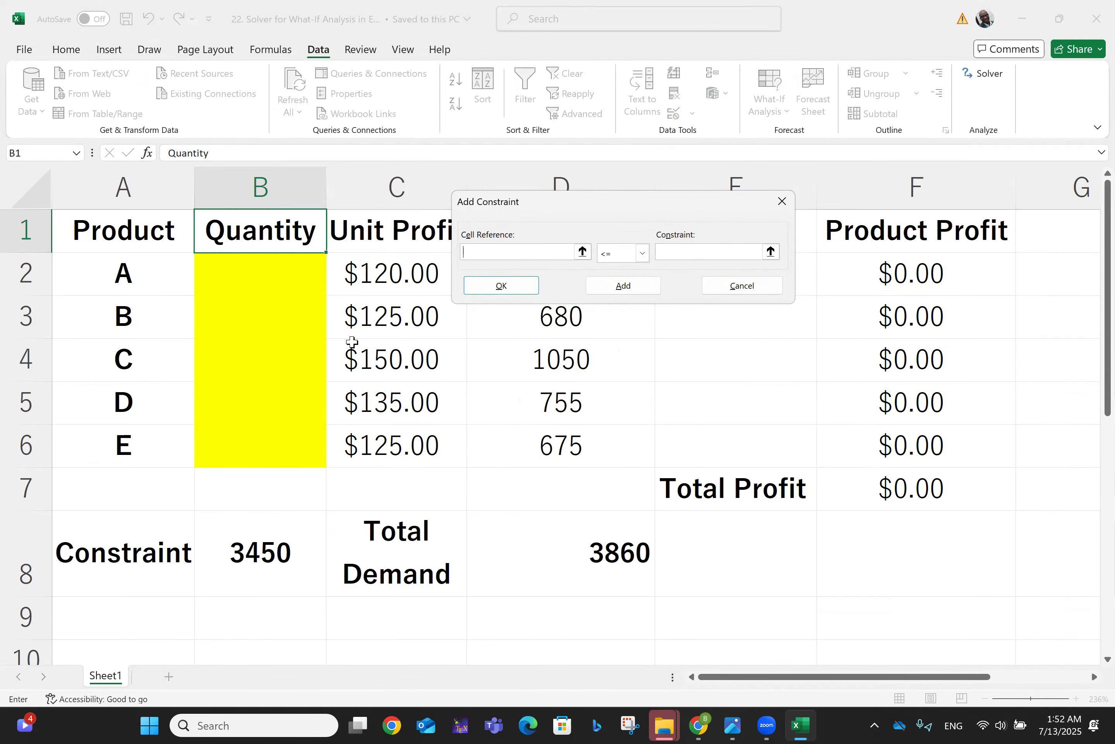
{"action": "left_click", "coordinate": [638, 254]}
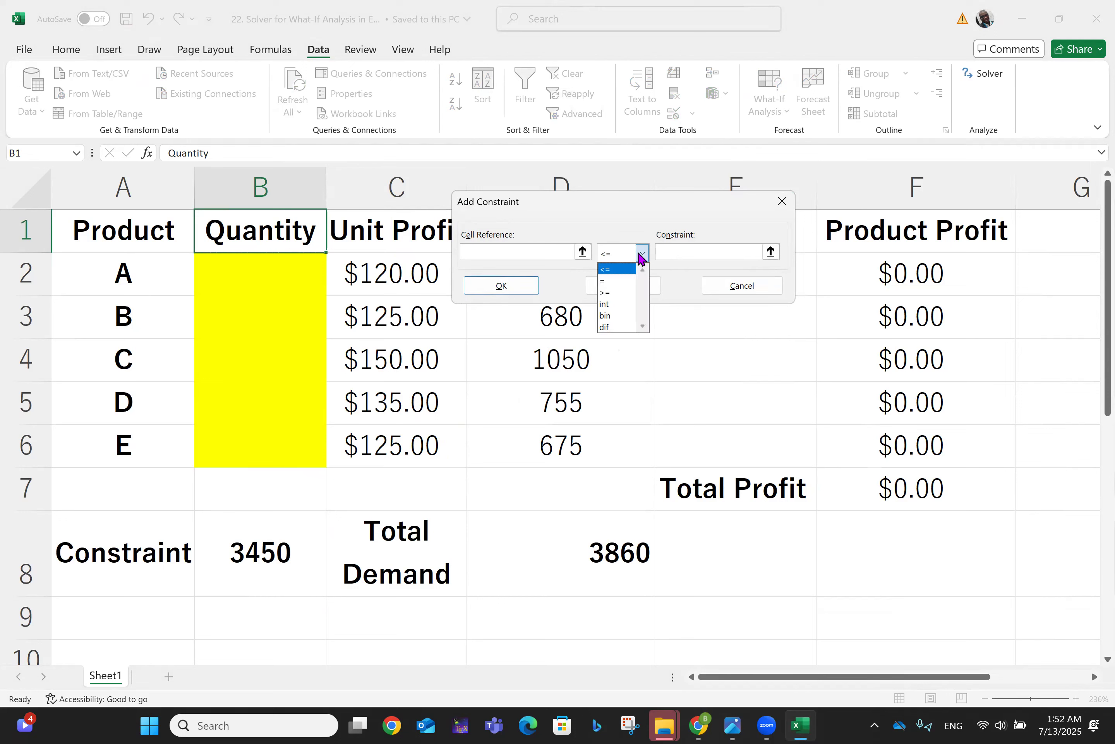
{"action": "left_click", "coordinate": [613, 203]}
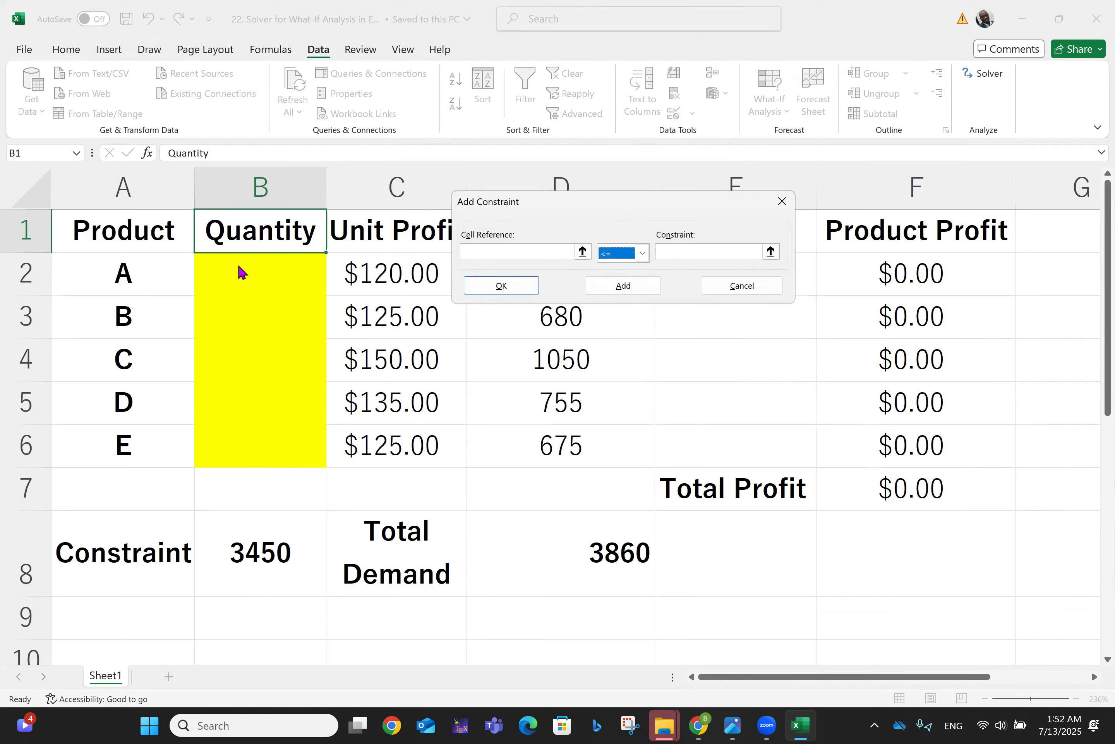
{"action": "left_click", "coordinate": [513, 251]}
{"action": "left_click", "coordinate": [301, 261]}
{"action": "key", "text": "shift+Down"}
{"action": "key", "text": "shift+Down"}
{"action": "key", "text": "shift+Down"}
{"action": "key", "text": "shift+Down"}
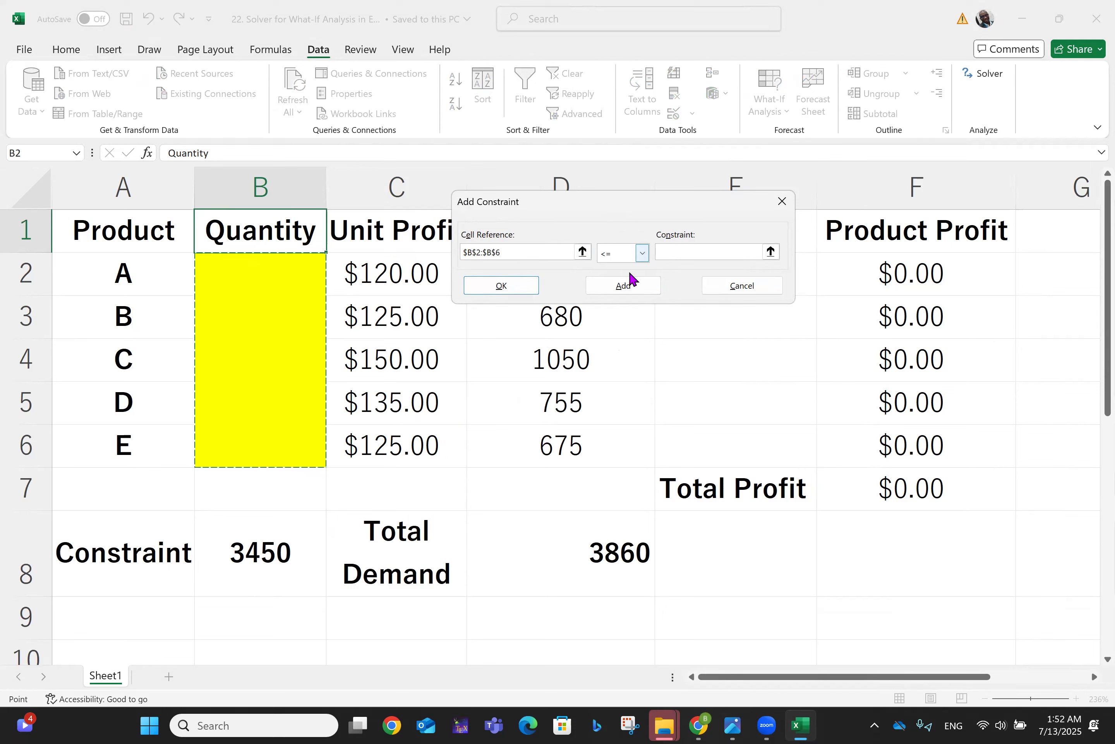
{"action": "left_click", "coordinate": [644, 259]}
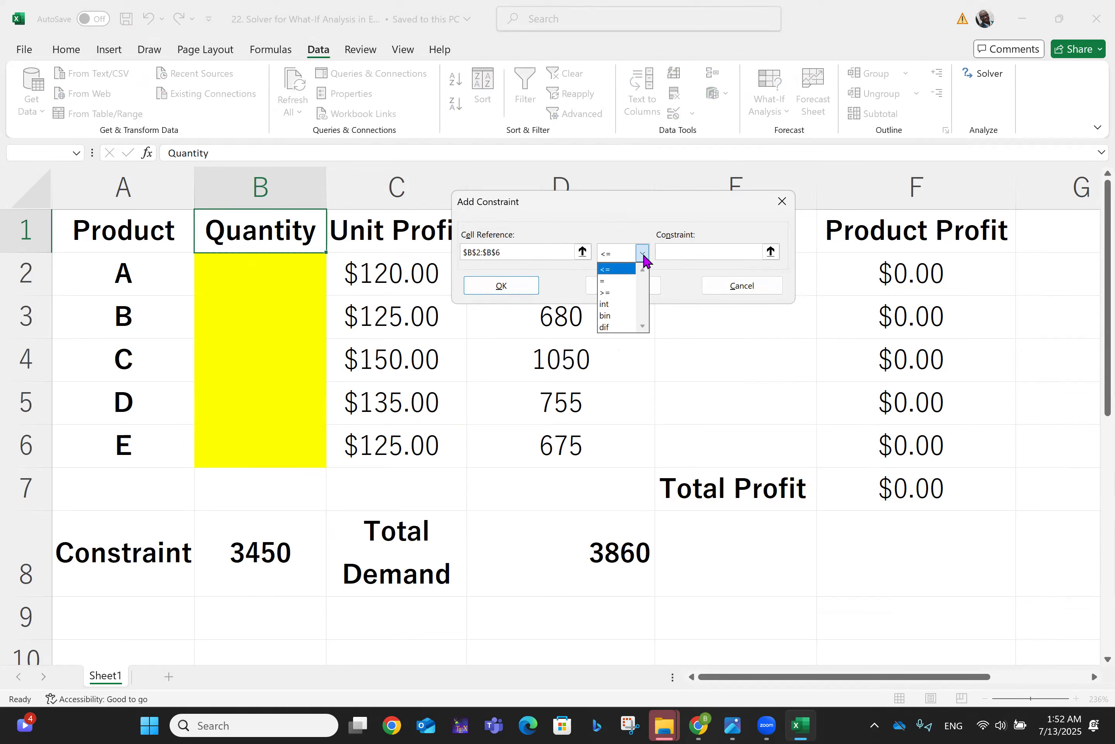
{"action": "left_click", "coordinate": [624, 304]}
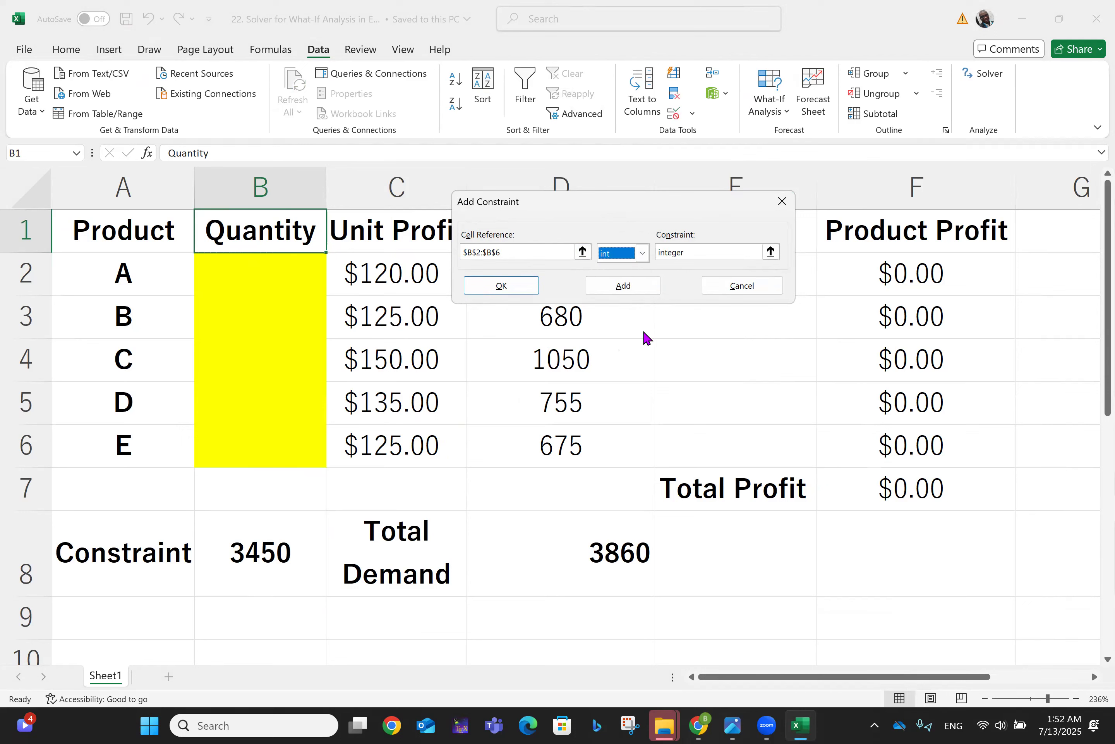
{"action": "left_click", "coordinate": [631, 286]}
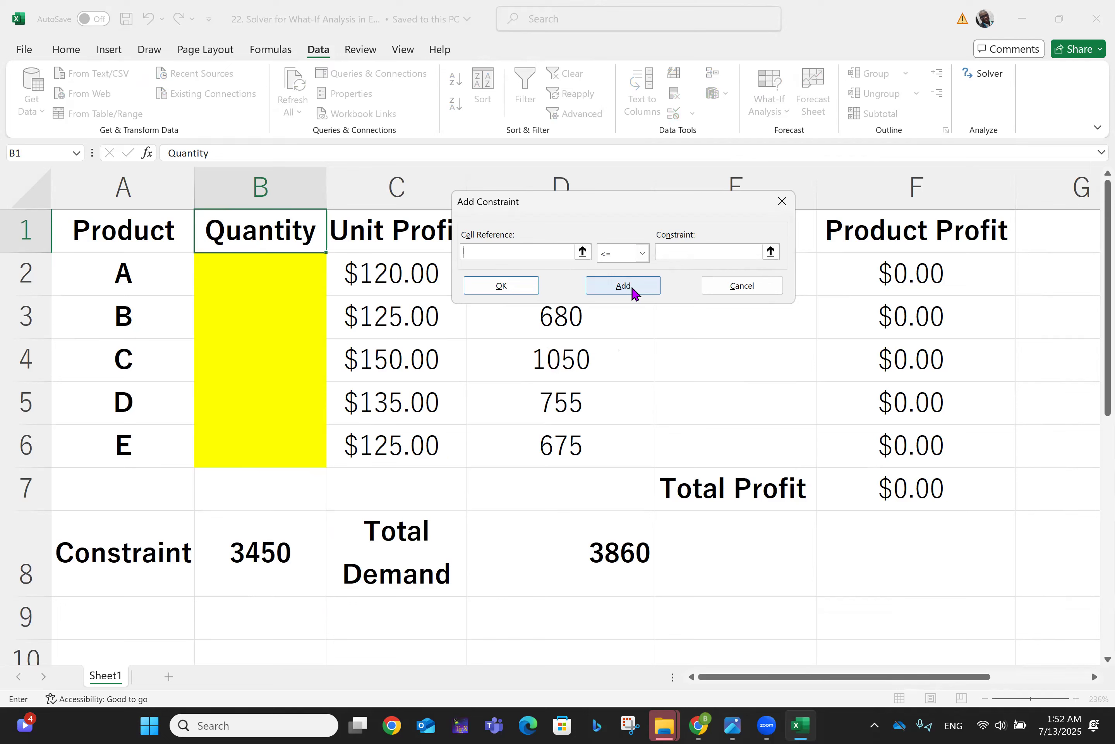
{"action": "left_click", "coordinate": [641, 253]}
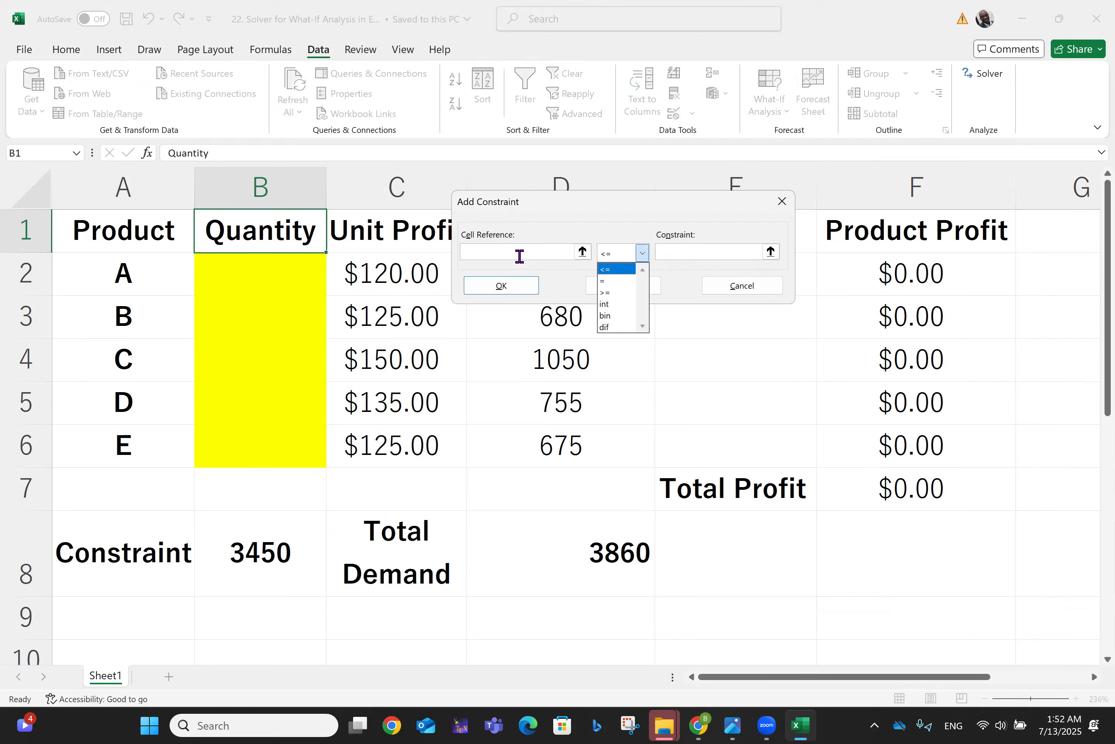
{"action": "left_click", "coordinate": [501, 249]}
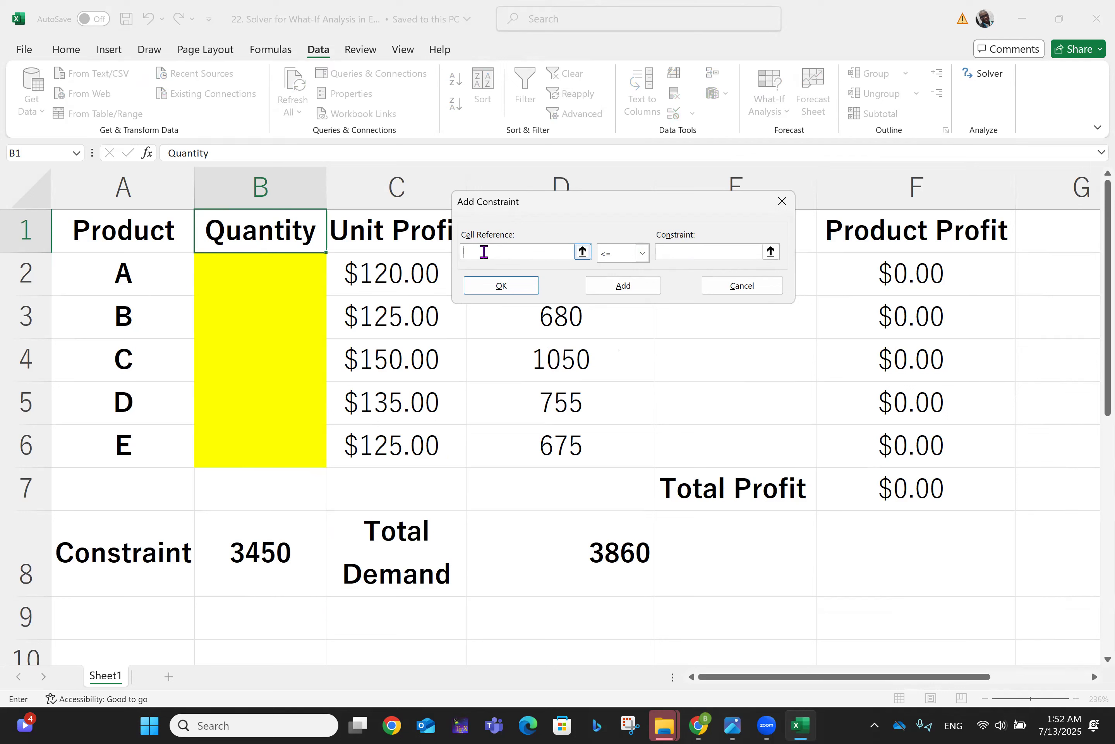
{"action": "left_click", "coordinate": [258, 490]}
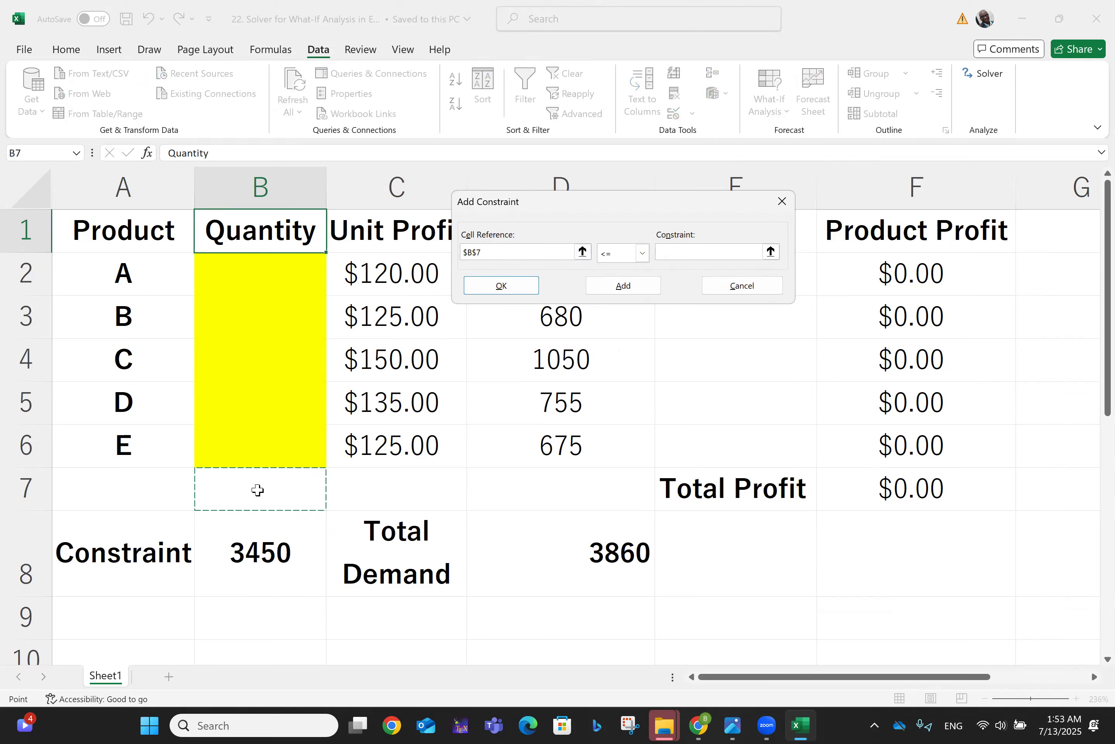
{"action": "key", "text": "BackSpace"}
{"action": "key", "text": "BackSpace"}
{"action": "key", "text": "BackSpace"}
{"action": "key", "text": "BackSpace"}
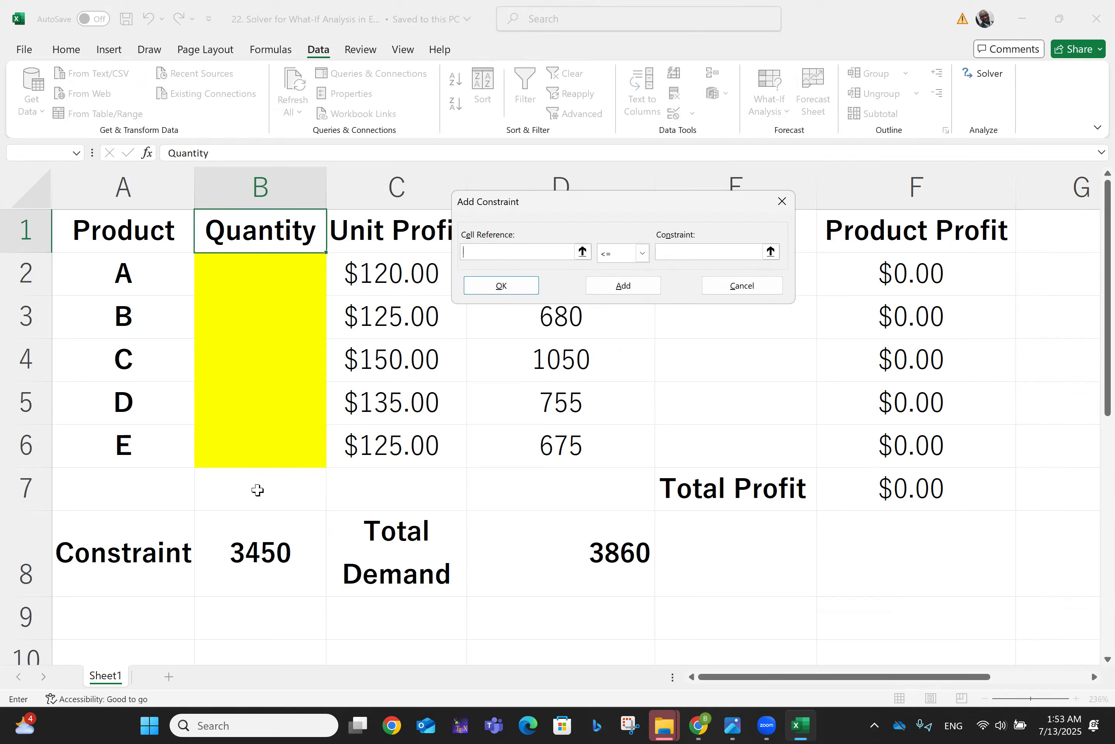
{"action": "left_click", "coordinate": [780, 204]}
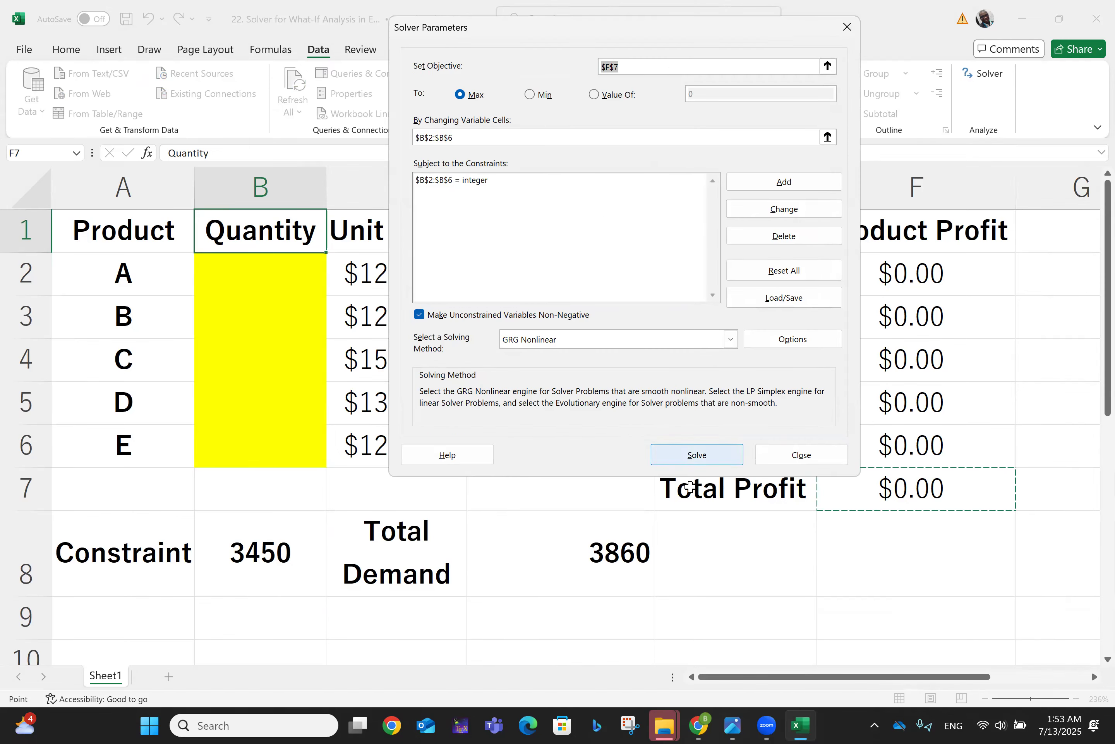
- Close Solver and enter the label Total in A7 beneath the products
{"action": "left_click", "coordinate": [808, 458]}
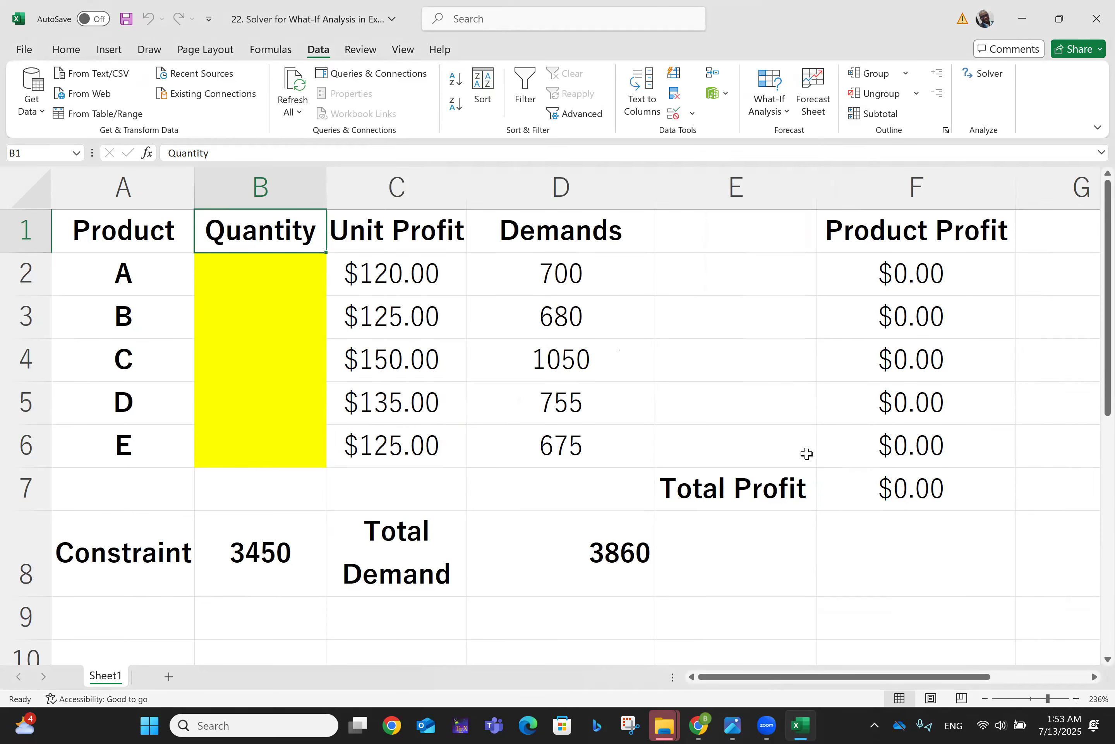
{"action": "left_click", "coordinate": [96, 498]}
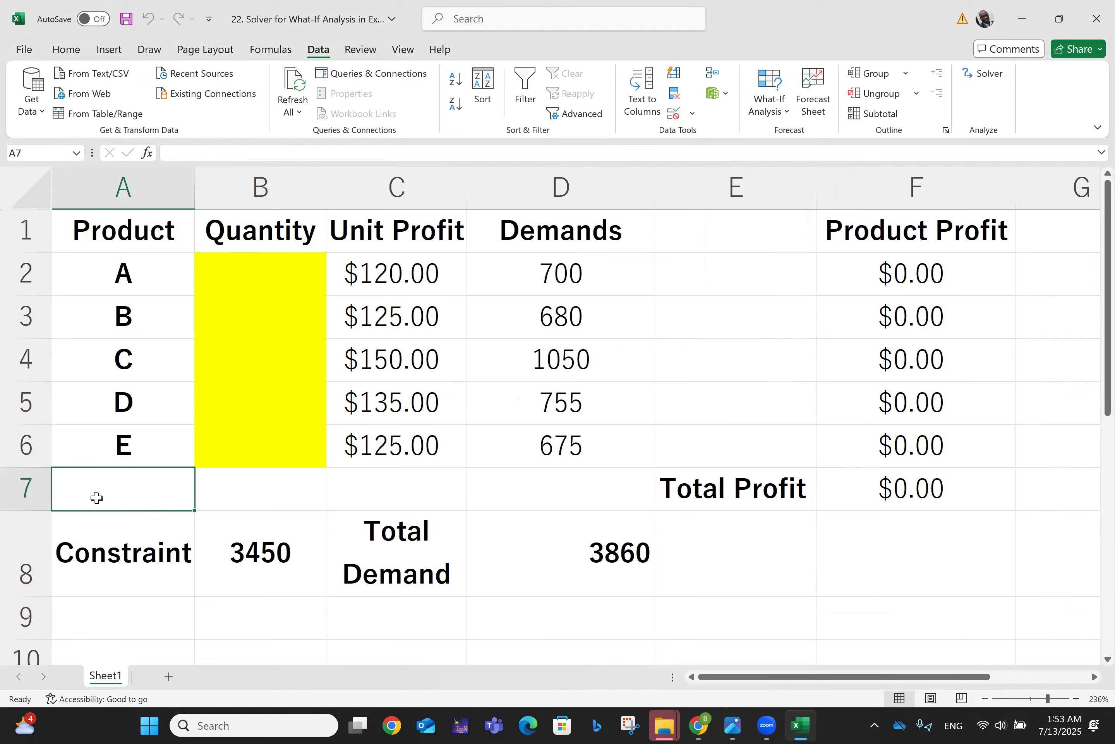
{"action": "type", "text": "To"}
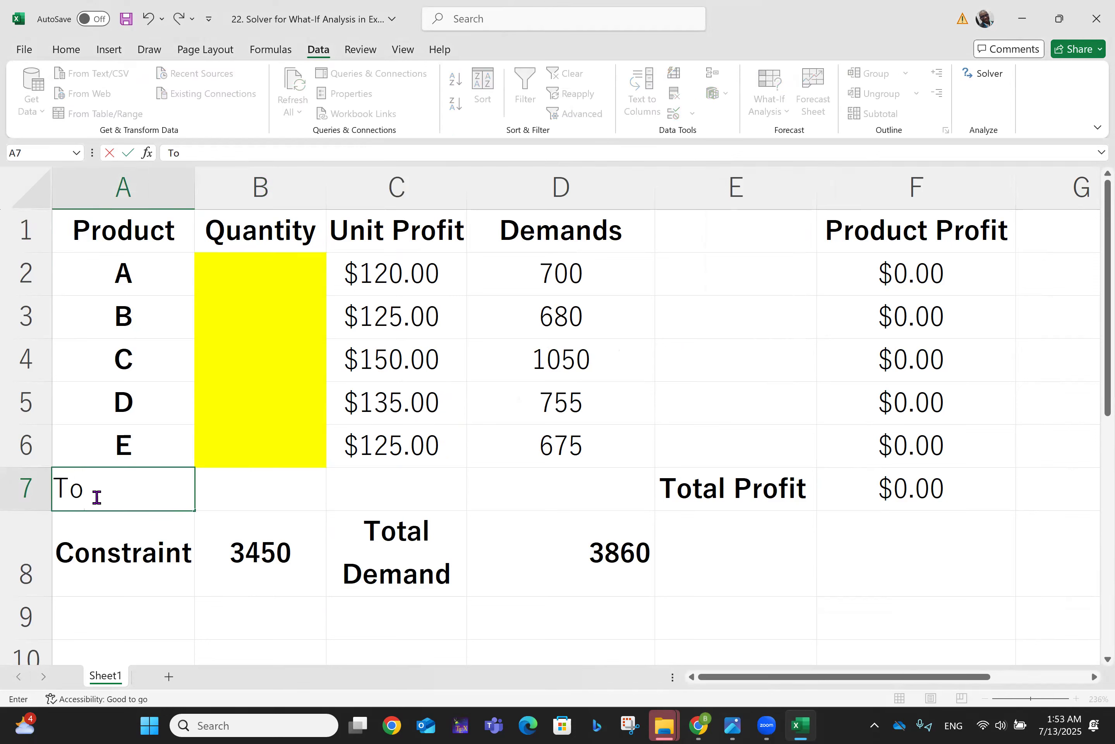
{"action": "type", "text": "tal"}
{"action": "key", "text": "Tab"}
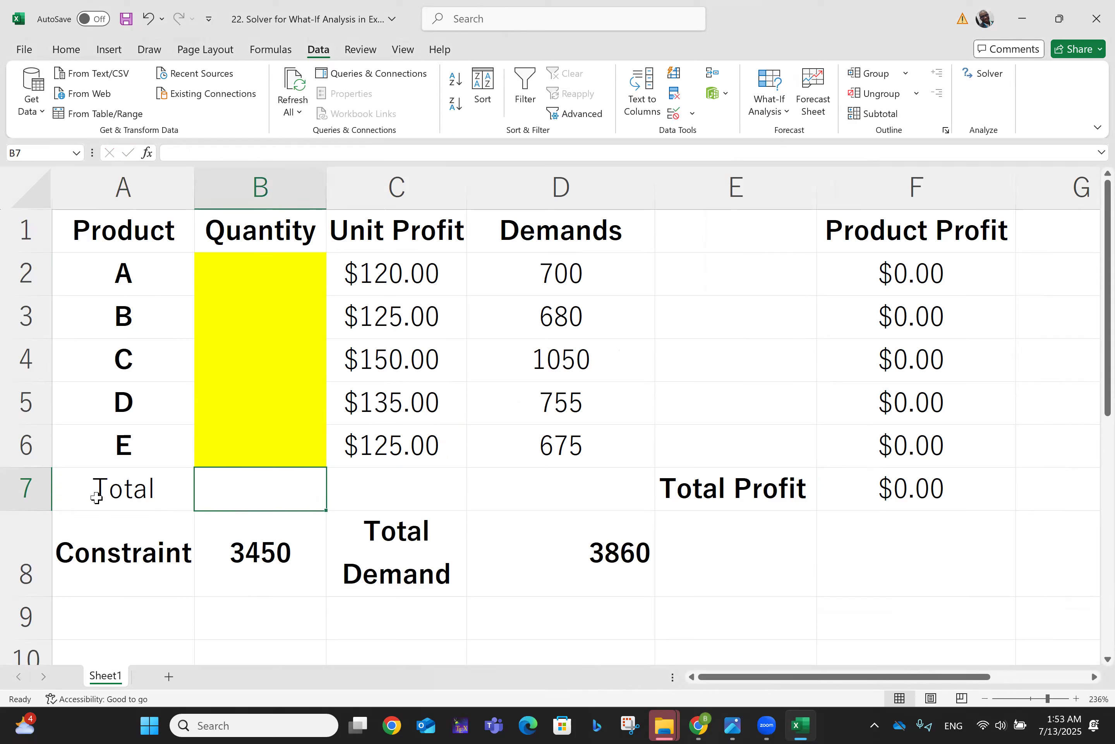
- Enter the formula =SUM(B2:B6) in B7 to total the product quantities
{"action": "type", "text": "=sume"}
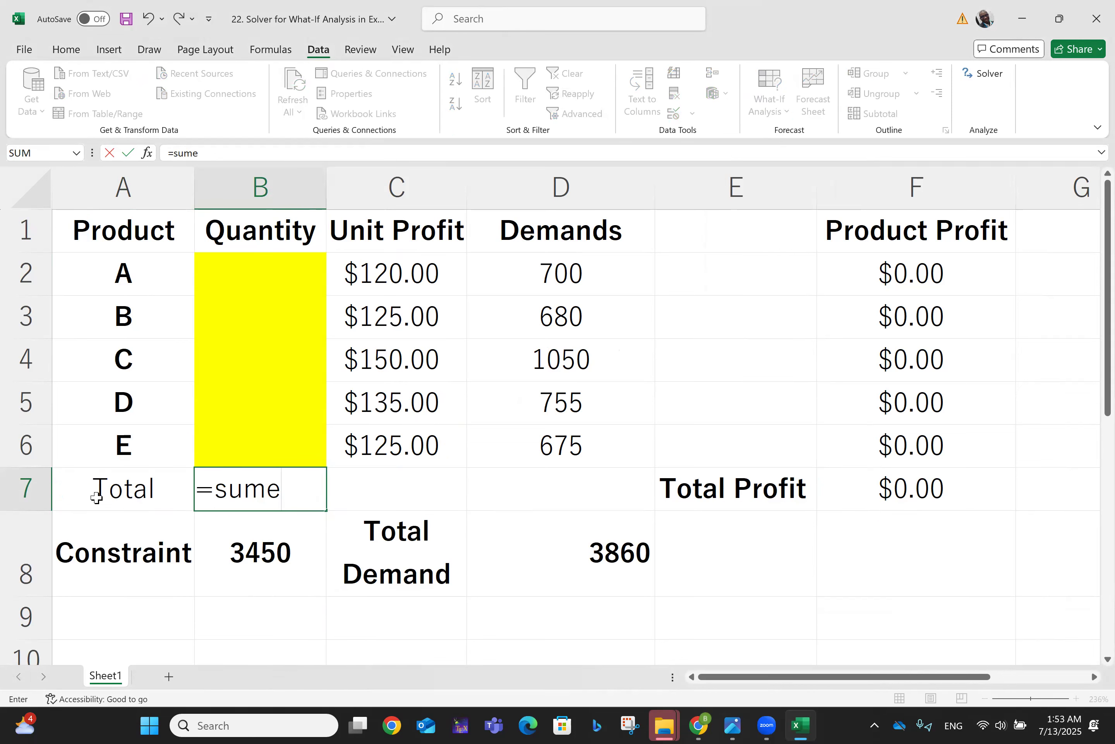
{"action": "key", "text": "BackSpace"}
{"action": "type", "text": "("}
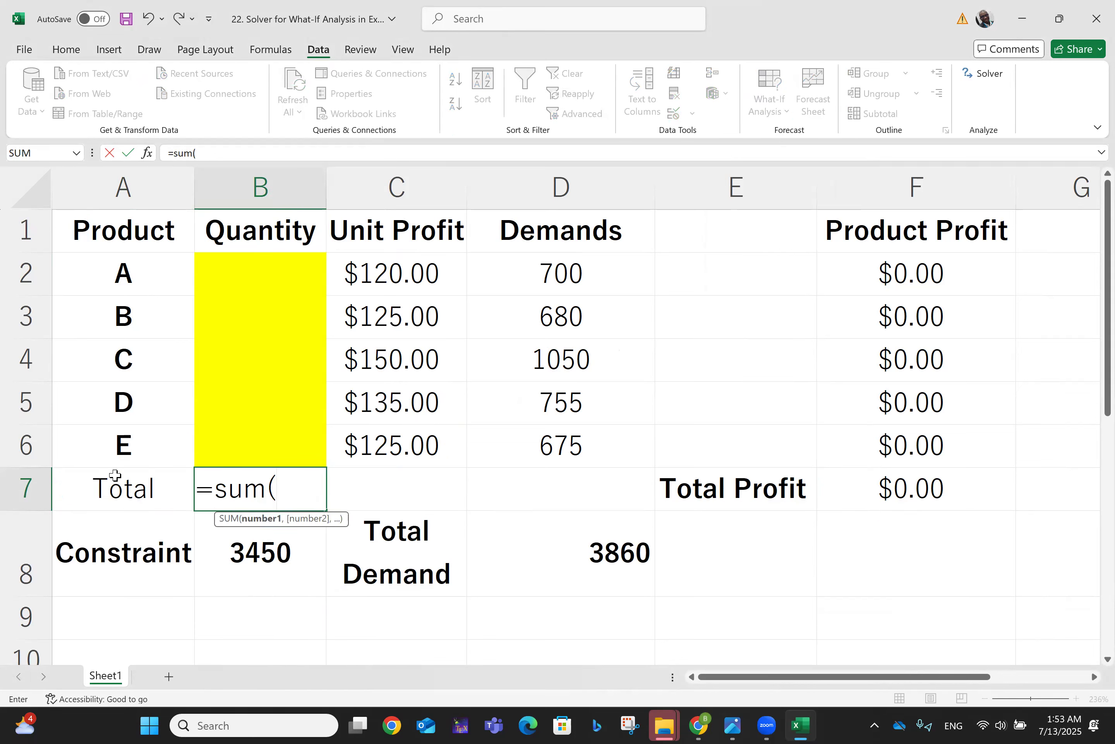
{"action": "left_click", "coordinate": [230, 289]}
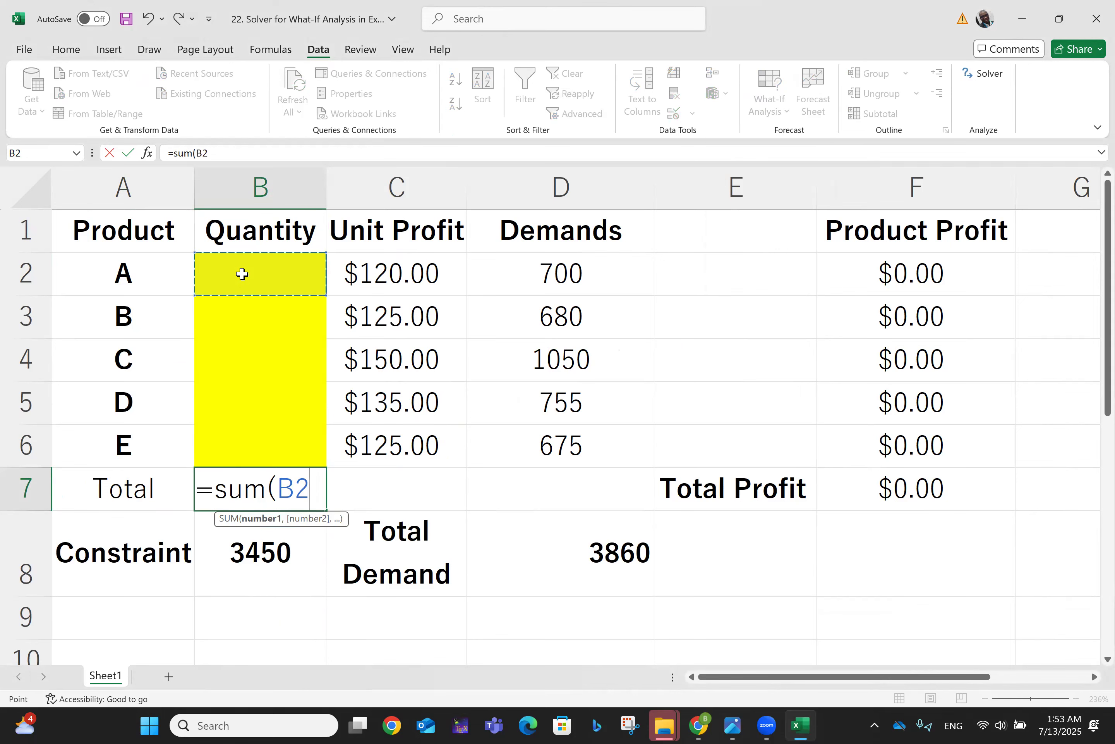
{"action": "key", "text": "F8"}
{"action": "left_click", "coordinate": [255, 450]}
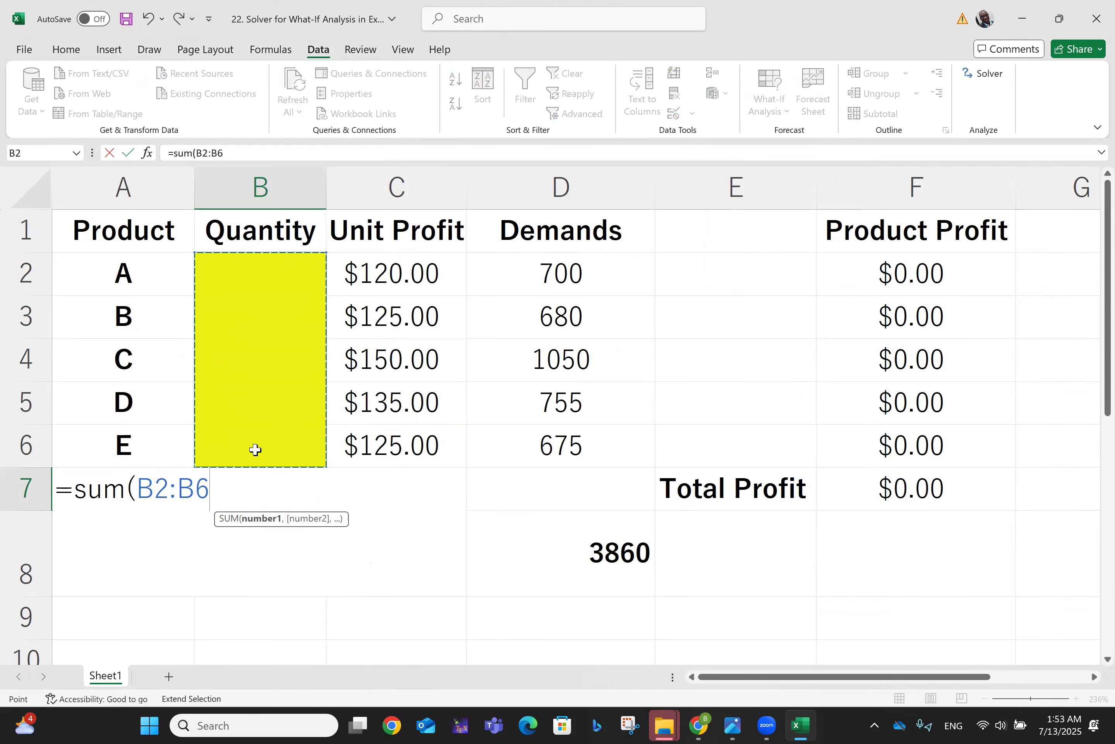
{"action": "key", "text": "Return"}
{"action": "key", "text": "Up"}
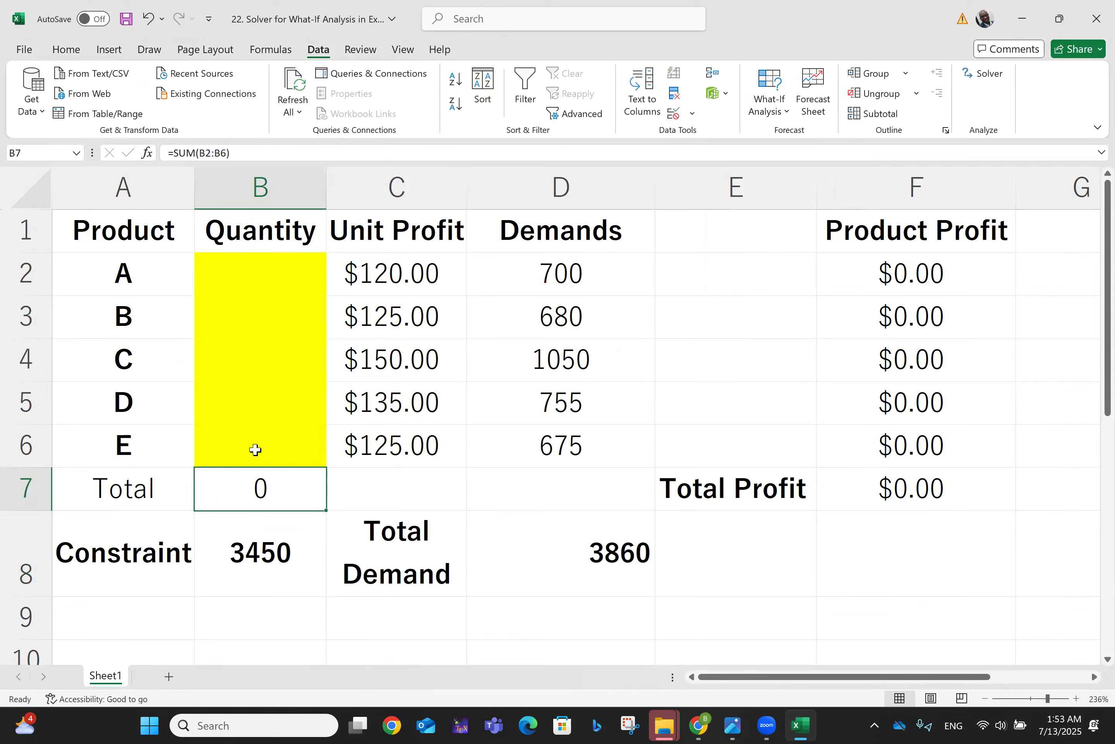
- Reopen Solver and add a constraint keeping the total quantity $B$7 <= the limit in $B$8
{"action": "left_click", "coordinate": [983, 73]}
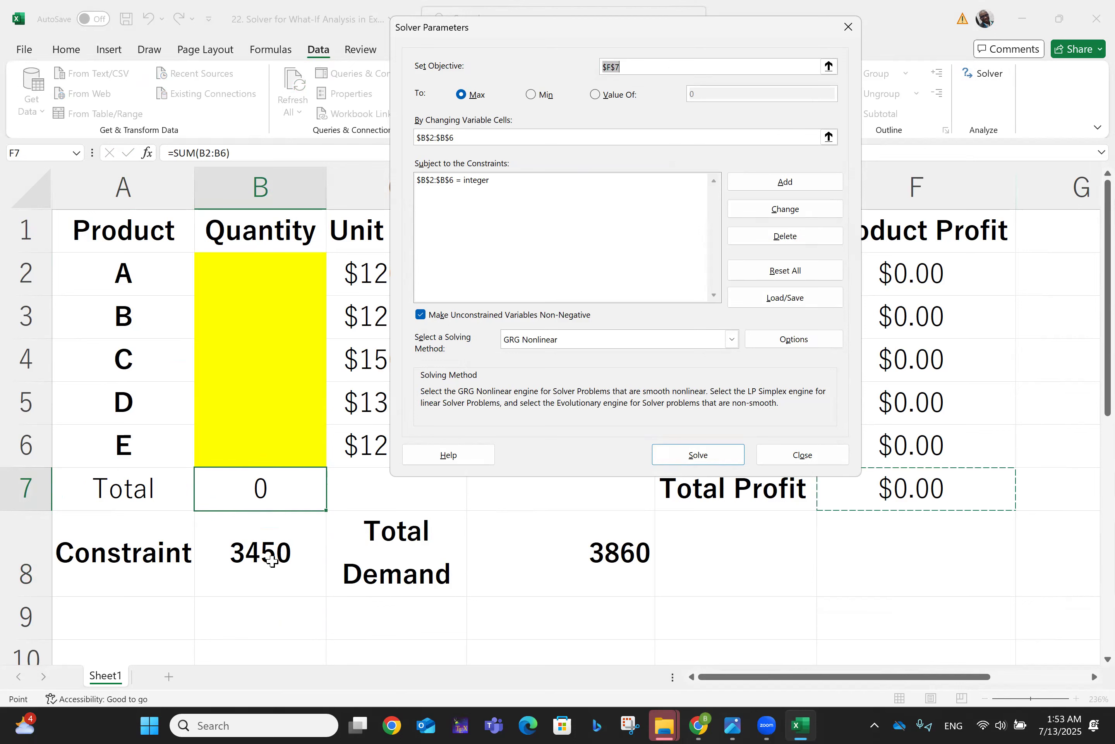
{"action": "left_click", "coordinate": [761, 187]}
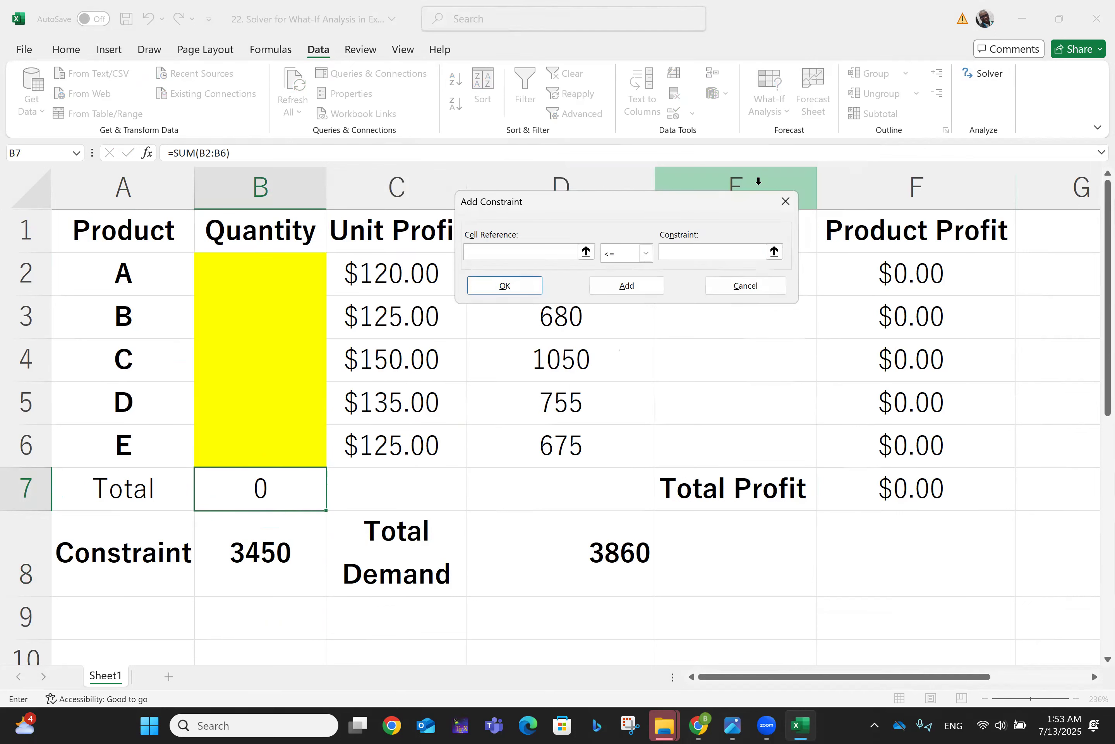
{"action": "left_click", "coordinate": [267, 492]}
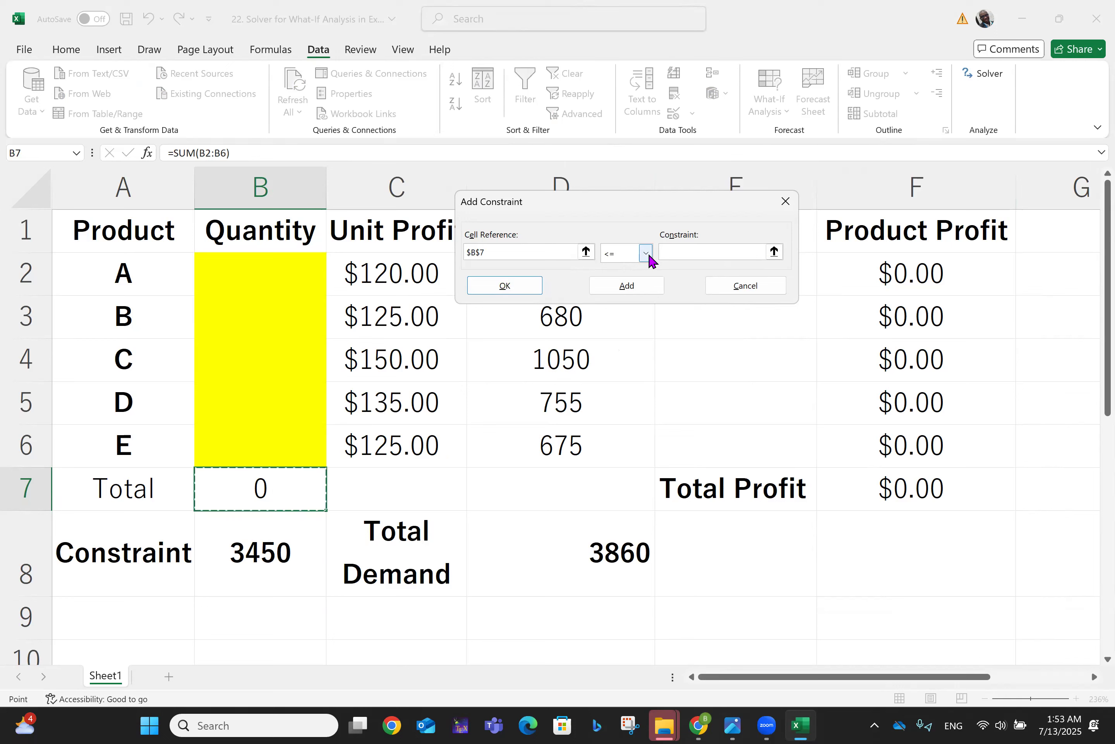
{"action": "left_click", "coordinate": [706, 253]}
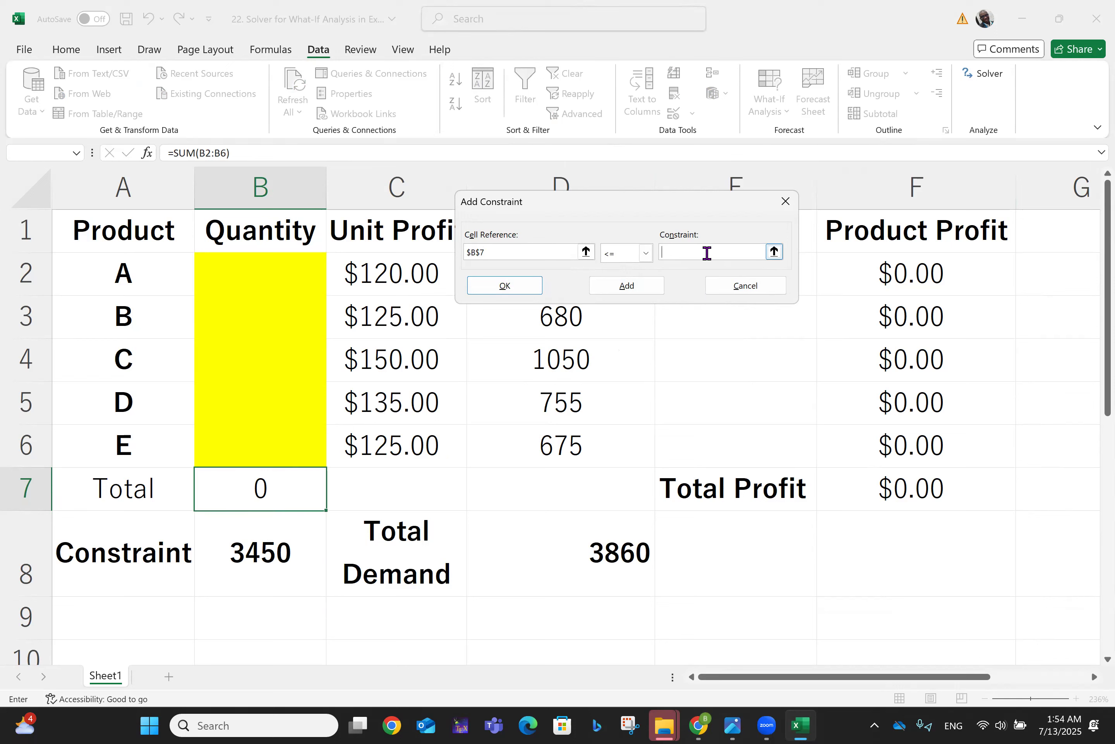
{"action": "left_click", "coordinate": [281, 559]}
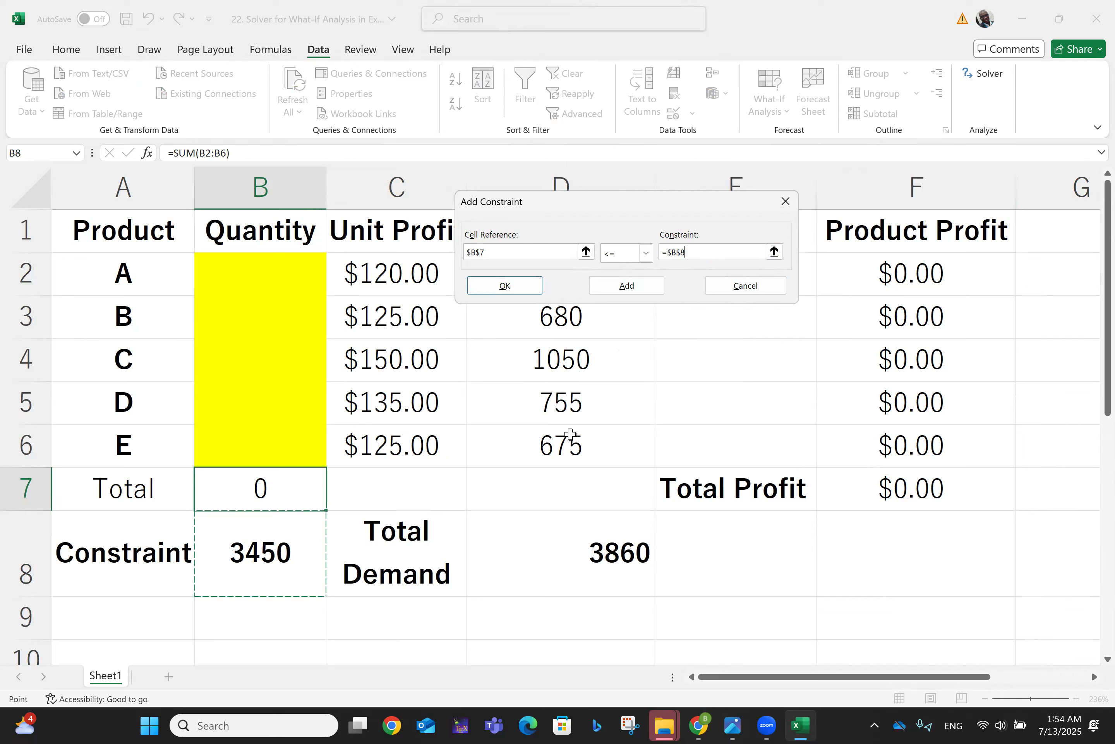
{"action": "left_click", "coordinate": [640, 291]}
{"action": "left_click", "coordinate": [632, 288]}
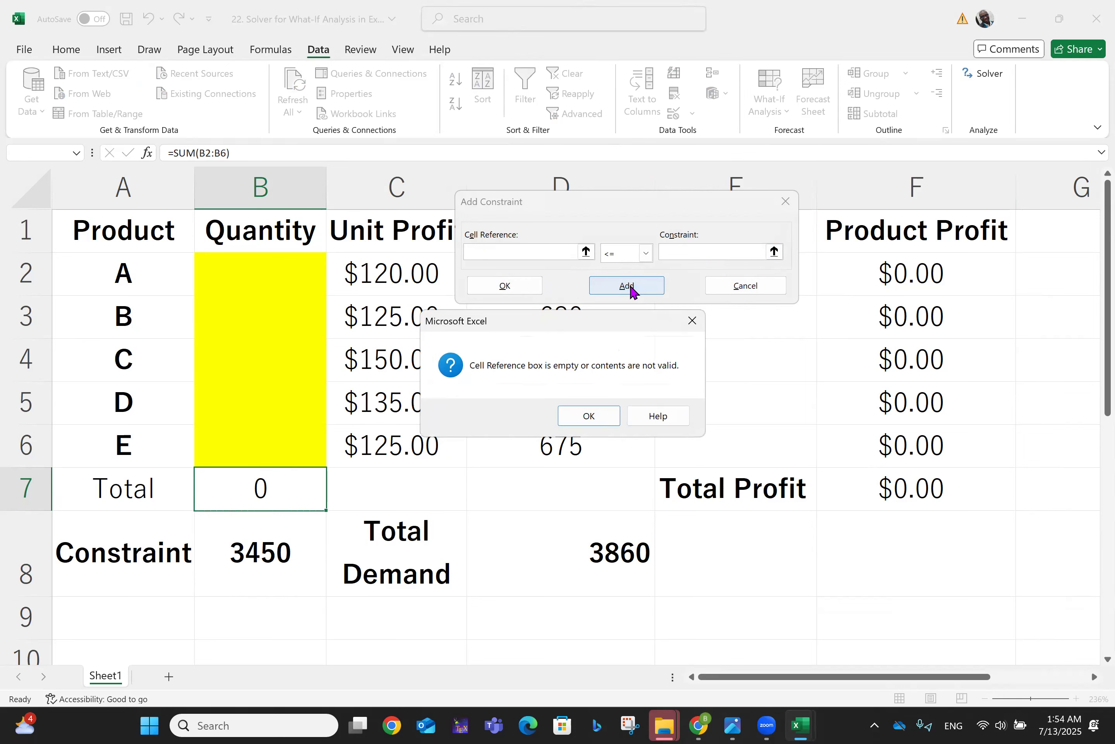
{"action": "left_click", "coordinate": [692, 320]}
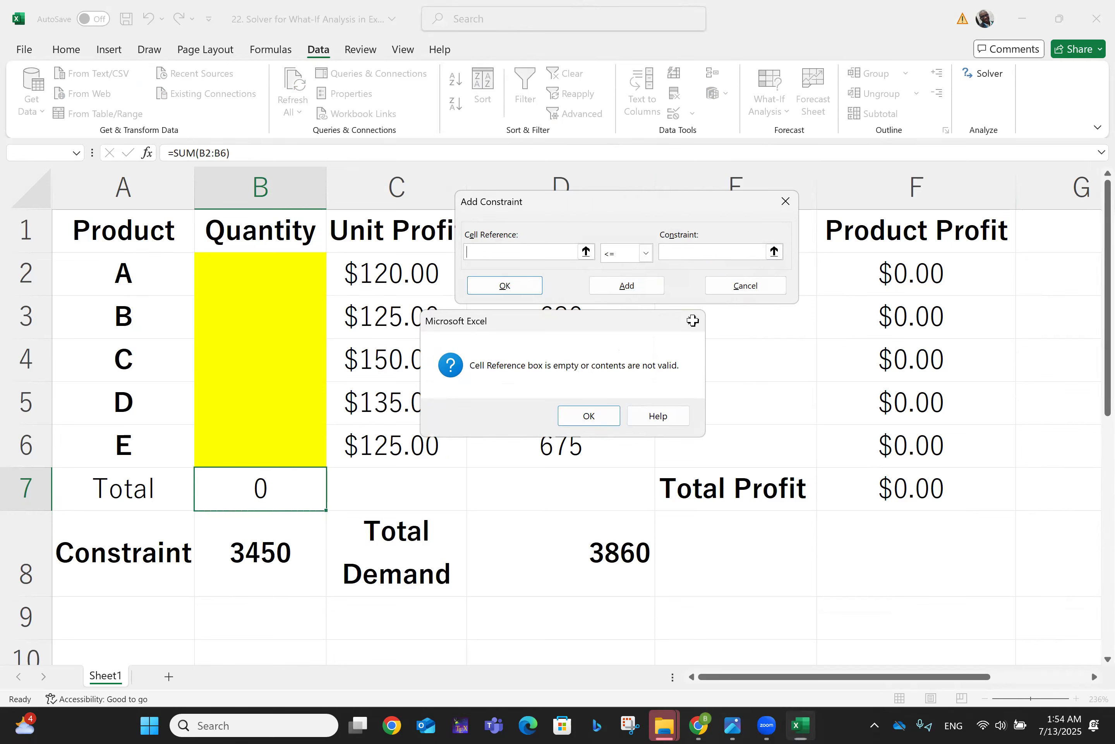
{"action": "left_click", "coordinate": [785, 201]}
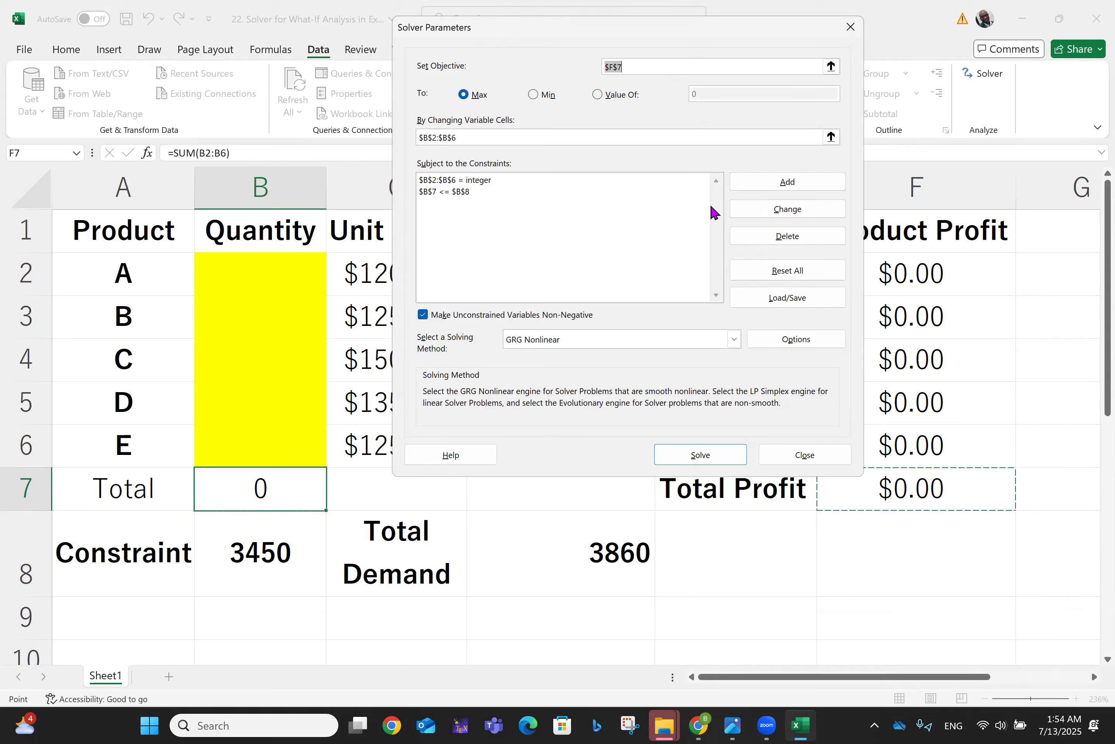
- Begin a new Solver constraint with the product quantities $B$2:$B$6 as its cell reference, keeping the Demands column in view
{"action": "left_click", "coordinate": [762, 181]}
{"action": "left_click", "coordinate": [254, 263]}
{"action": "key", "text": "shift+Down"}
{"action": "key", "text": "shift+Down"}
{"action": "key", "text": "shift+Down"}
{"action": "key", "text": "shift+Down"}
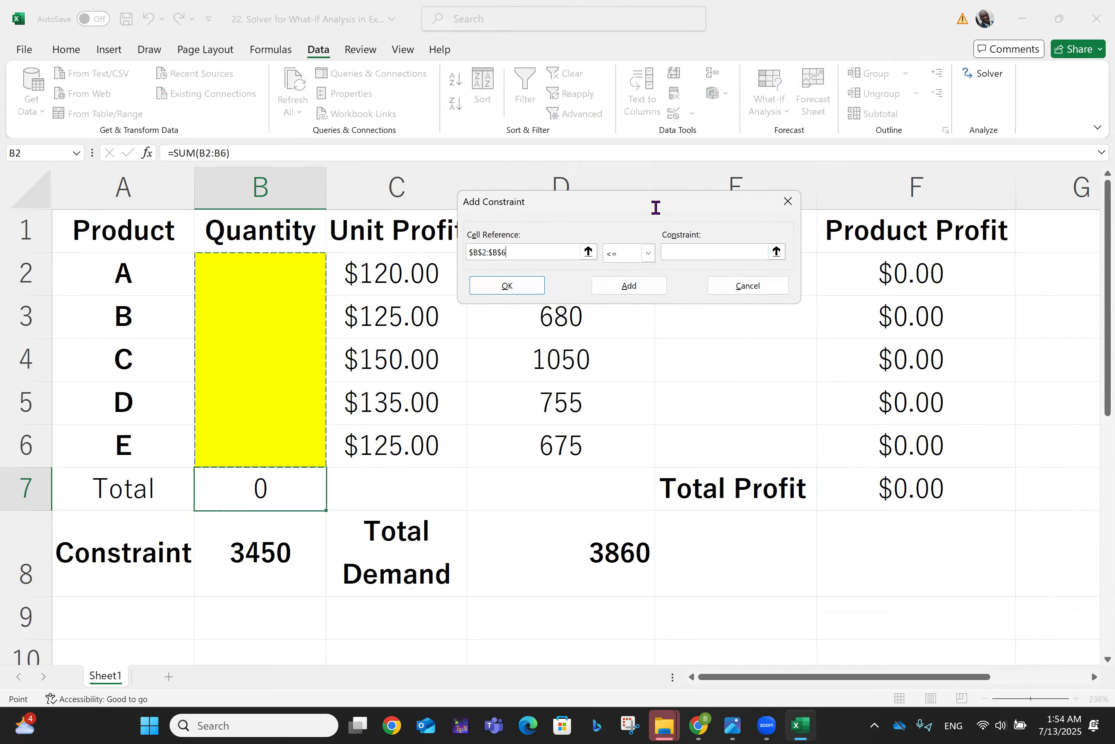
{"action": "left_click_drag", "start_coordinate": [656, 207], "coordinate": [742, 121]}
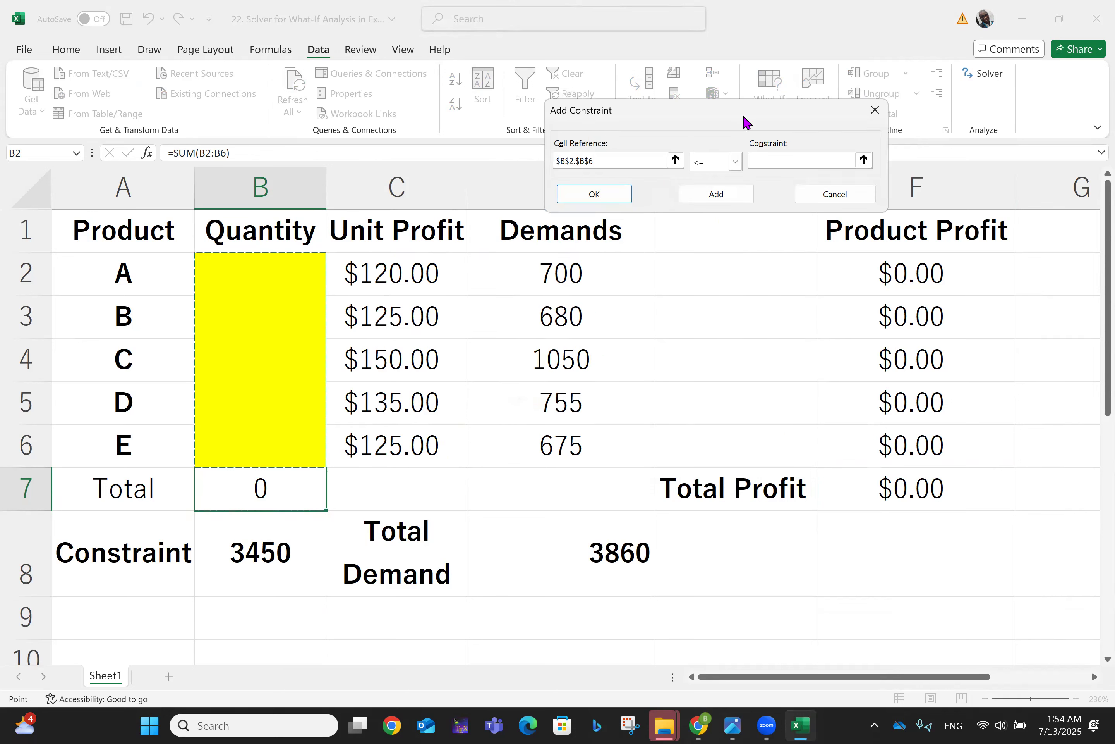
{"action": "left_click", "coordinate": [546, 281]}
{"action": "key", "text": "shift+Down"}
{"action": "key", "text": "shift+Down"}
{"action": "key", "text": "shift+Down"}
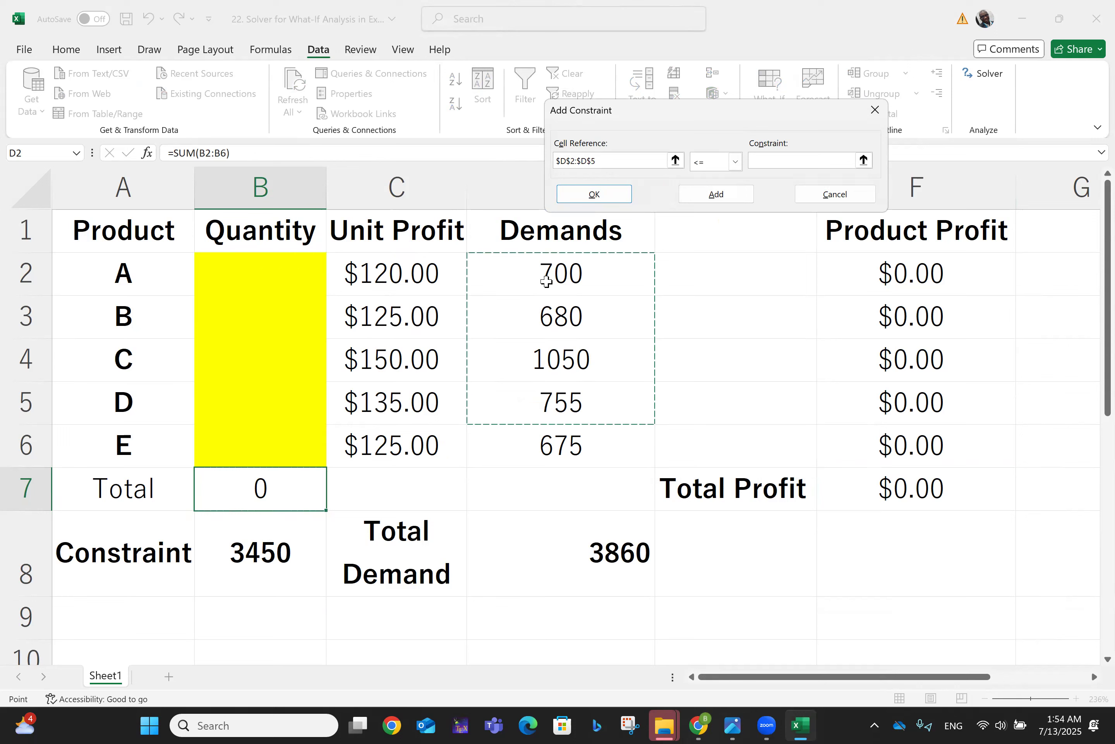
{"action": "key", "text": "BackSpace"}
{"action": "key", "text": "BackSpace"}
{"action": "key", "text": "BackSpace"}
{"action": "key", "text": "BackSpace"}
{"action": "key", "text": "BackSpace"}
{"action": "key", "text": "BackSpace"}
{"action": "key", "text": "BackSpace"}
{"action": "key", "text": "BackSpace"}
{"action": "key", "text": "BackSpace"}
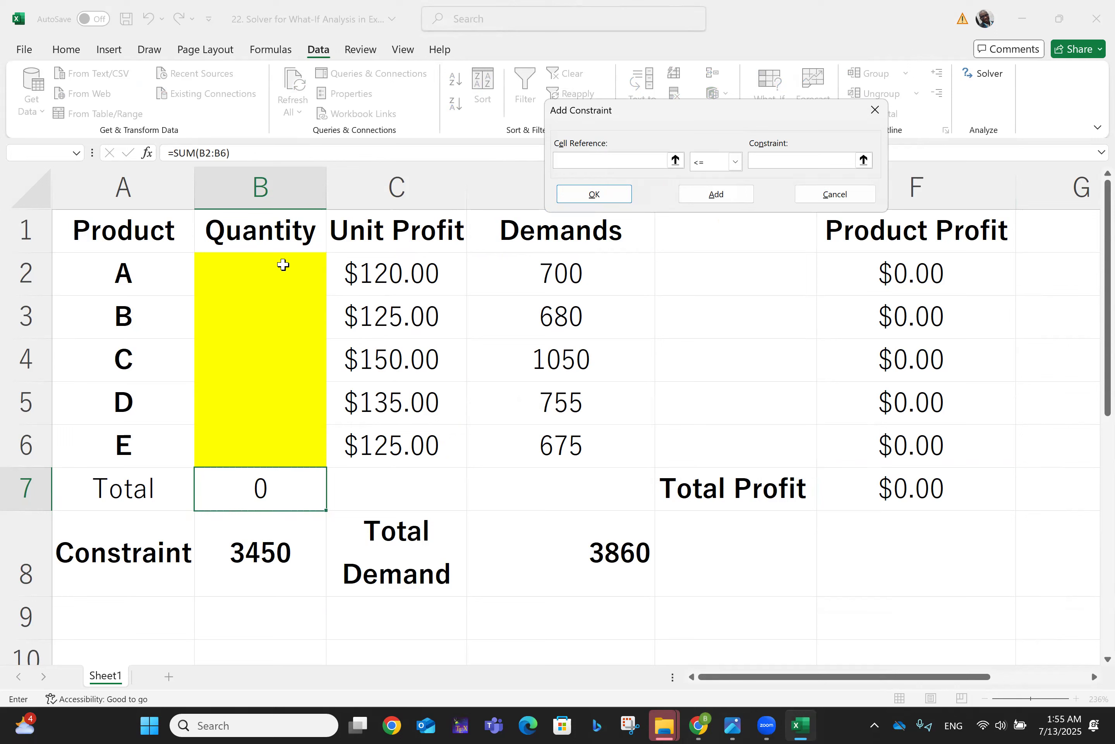
- Add the Solver constraint $B$2:$B$6 <= $D$2:$D$6 to cap each quantity at its demand, and return to the Solver parameters
{"action": "left_click", "coordinate": [266, 265]}
{"action": "key", "text": "shift+Down"}
{"action": "key", "text": "shift+Down"}
{"action": "key", "text": "shift+Down"}
{"action": "key", "text": "shift+Down"}
{"action": "left_click", "coordinate": [763, 160]}
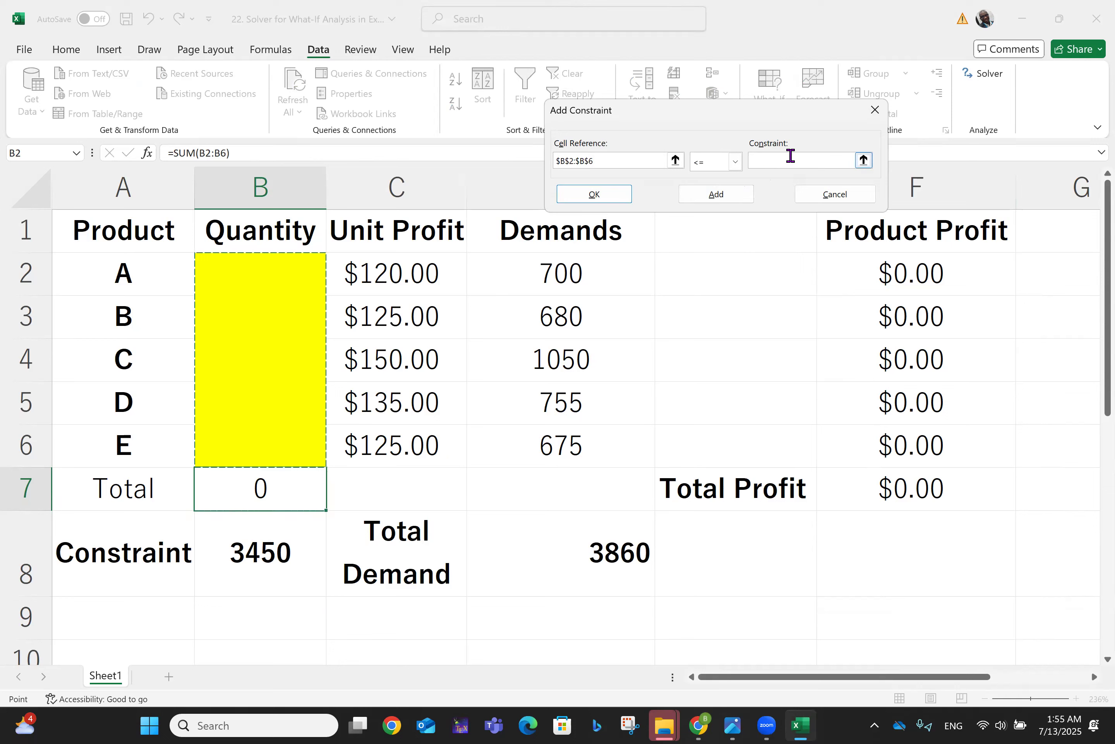
{"action": "left_click", "coordinate": [545, 276]}
{"action": "key", "text": "shift+Down"}
{"action": "key", "text": "shift+Down"}
{"action": "key", "text": "shift+Down"}
{"action": "key", "text": "shift+Down"}
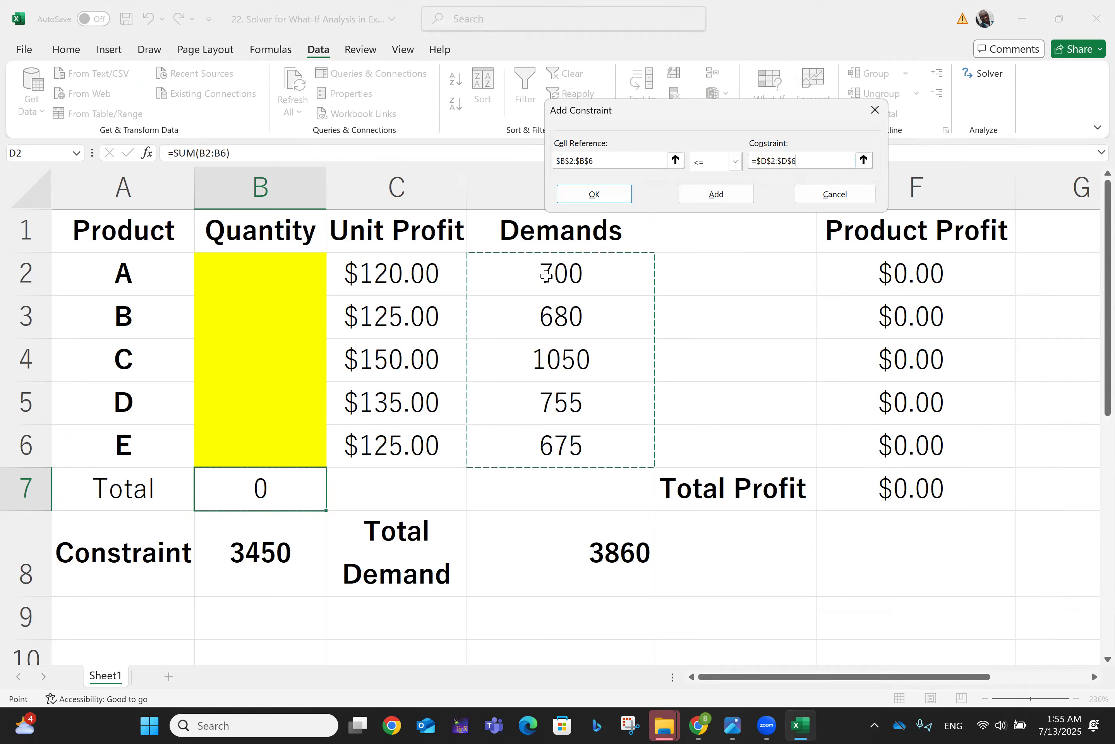
{"action": "left_click", "coordinate": [716, 199]}
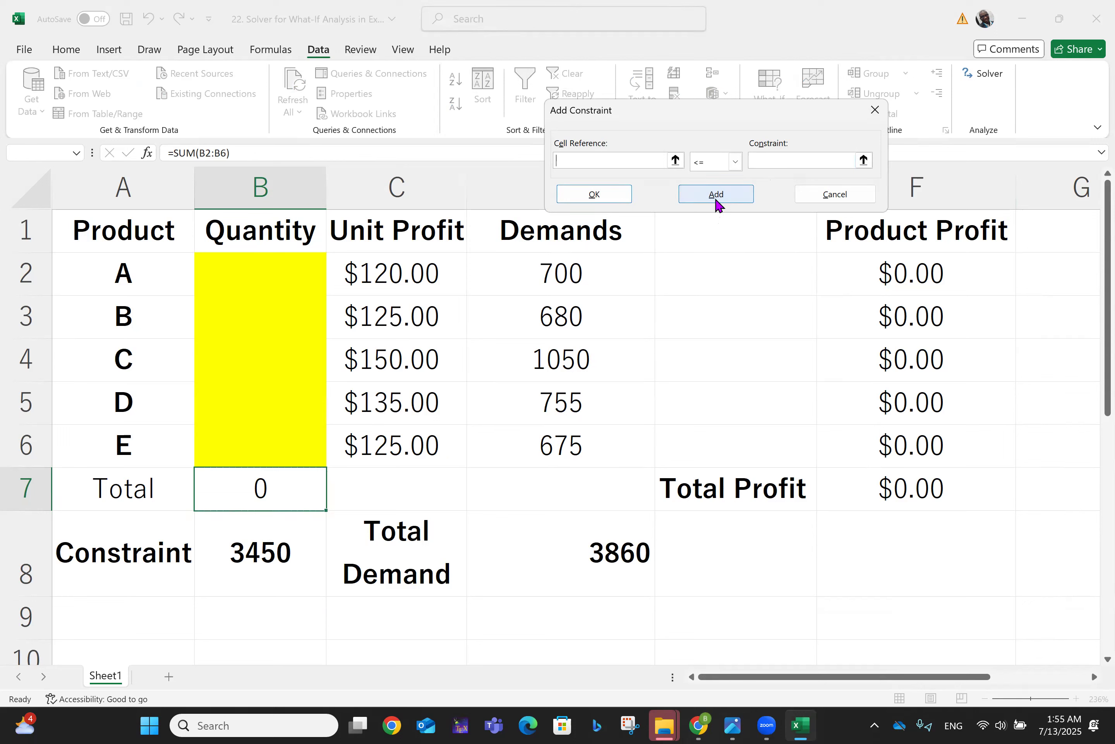
{"action": "left_click", "coordinate": [614, 196]}
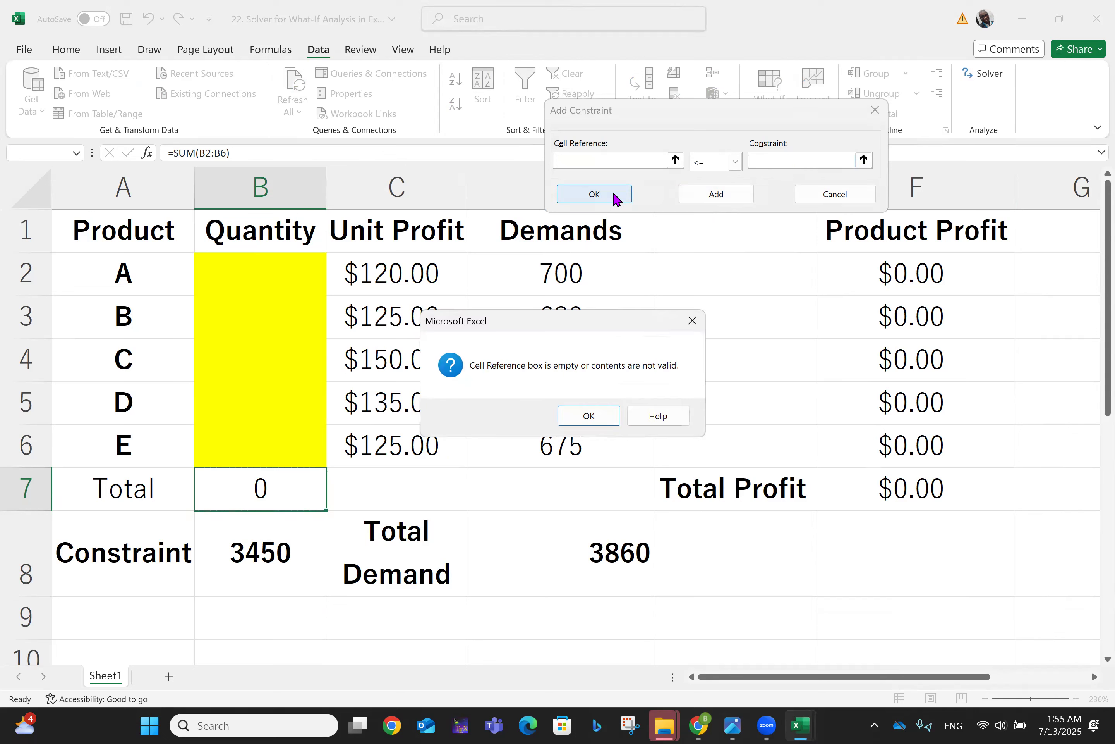
{"action": "left_click", "coordinate": [598, 418]}
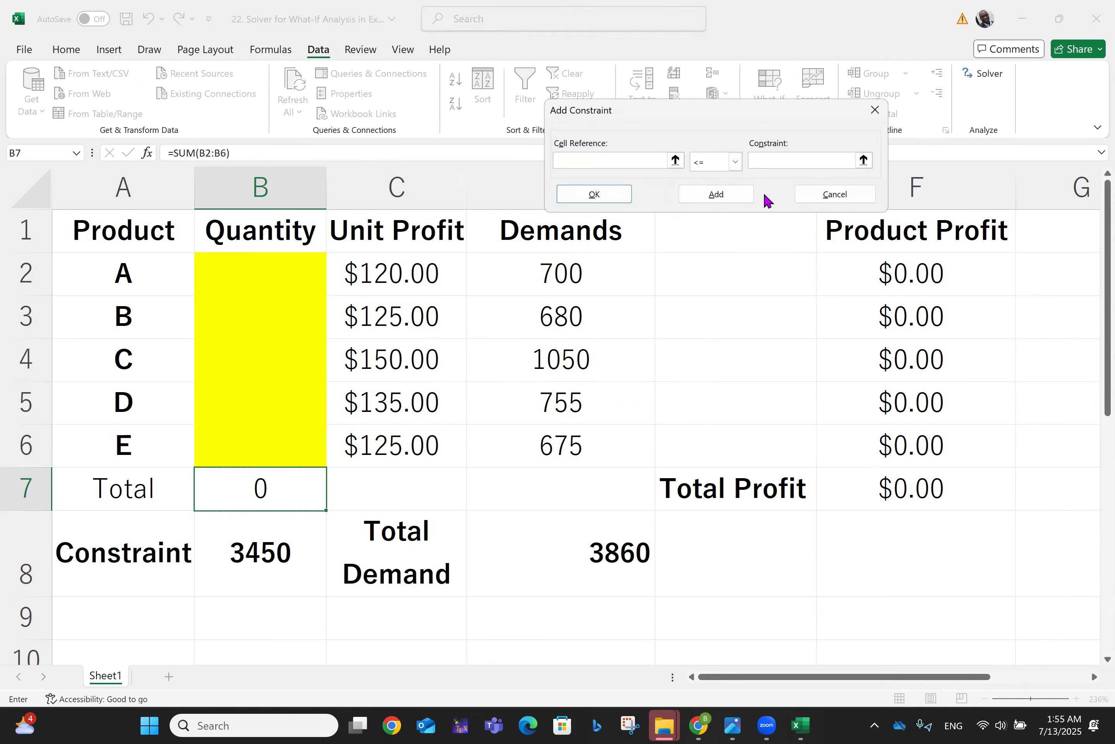
{"action": "left_click", "coordinate": [874, 110]}
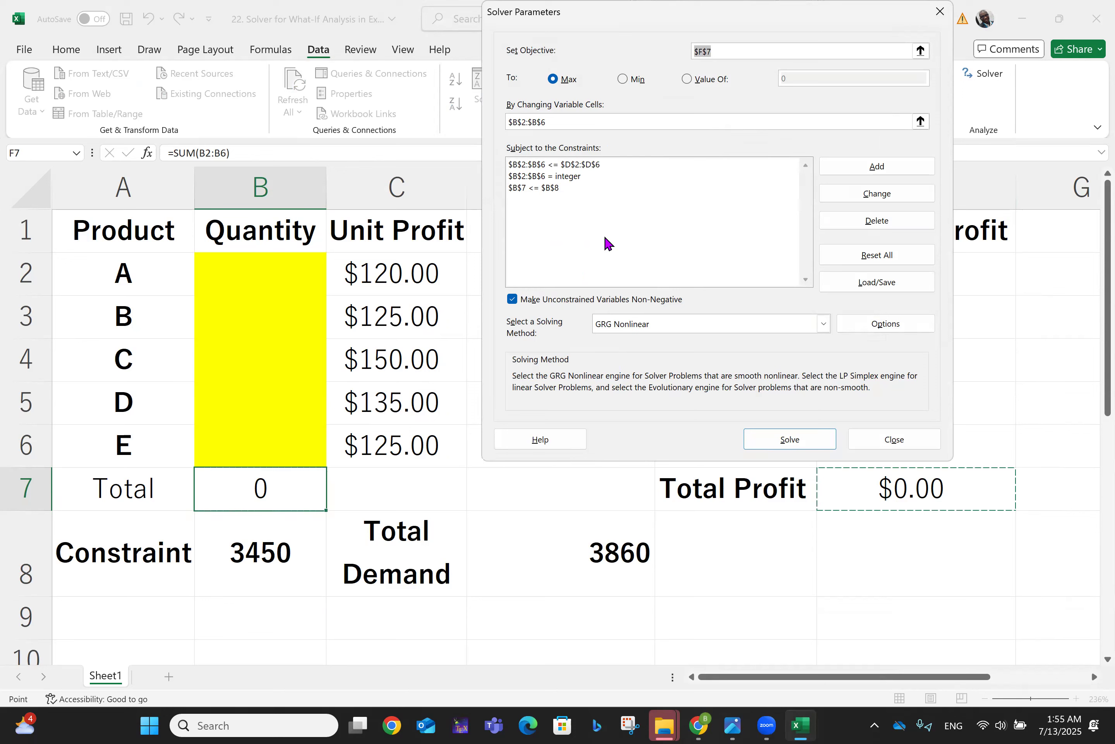
- Solve the model with the GRG Nonlinear method, keeping the Solver solution, and inspect the product quantities
{"action": "left_click", "coordinate": [824, 323]}
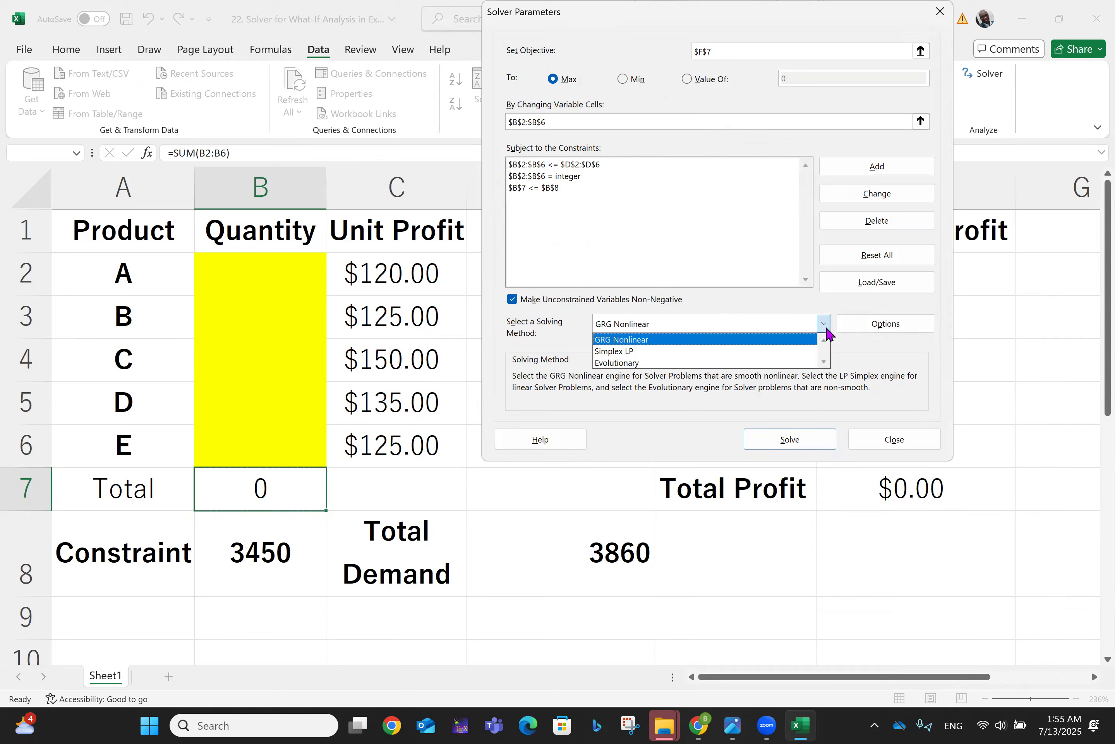
{"action": "left_click", "coordinate": [859, 356]}
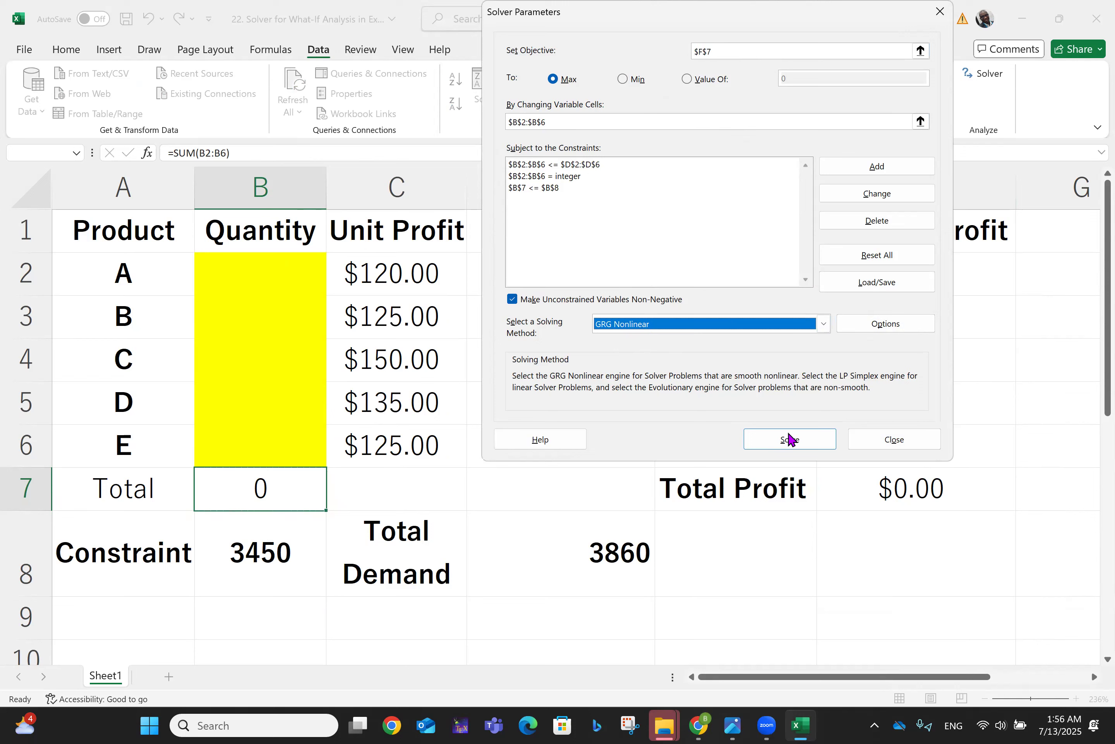
{"action": "left_click", "coordinate": [800, 439]}
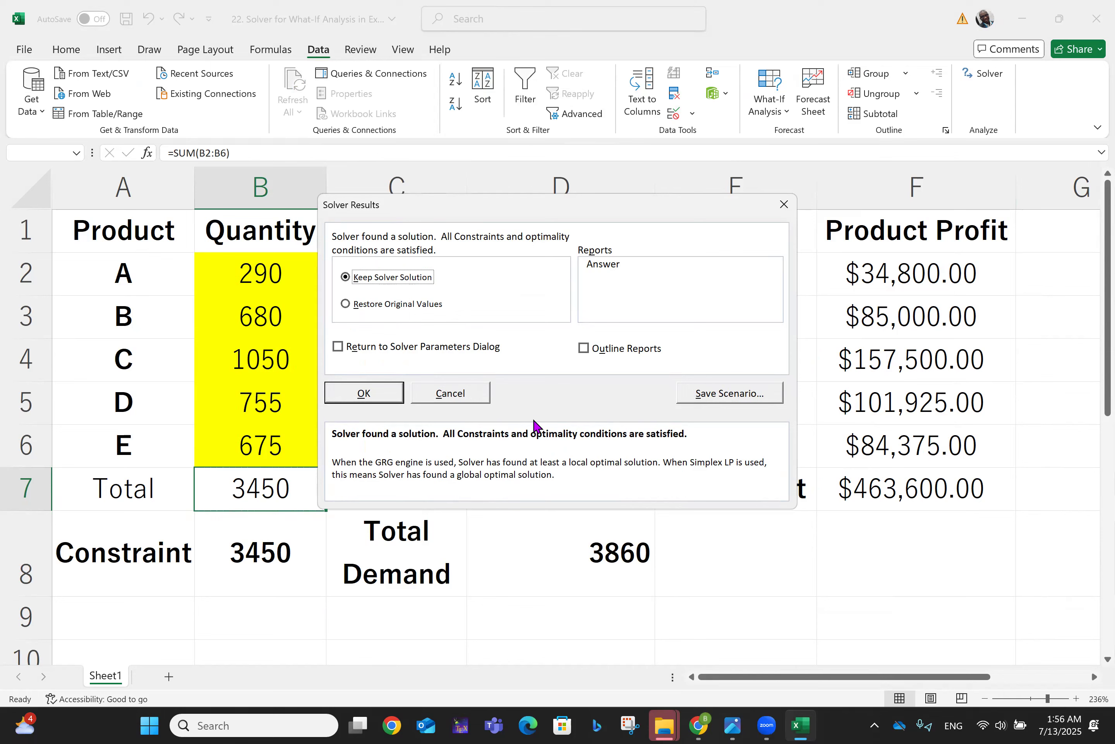
{"action": "left_click", "coordinate": [362, 401]}
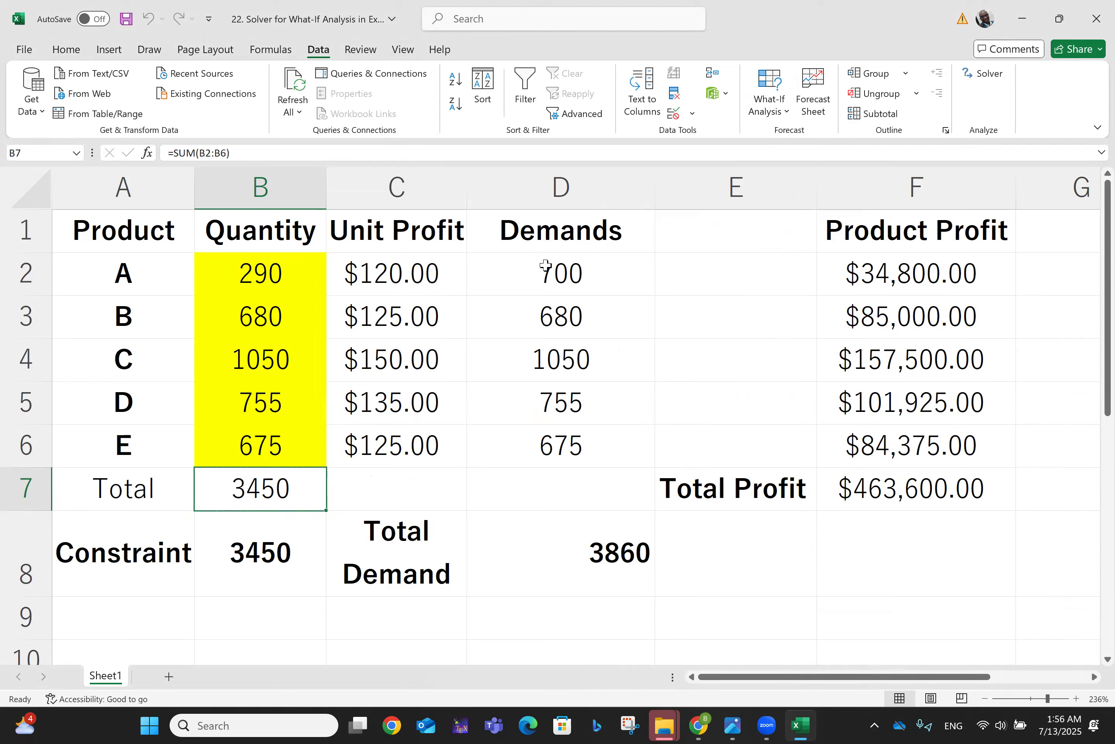
{"action": "left_click", "coordinate": [283, 281]}
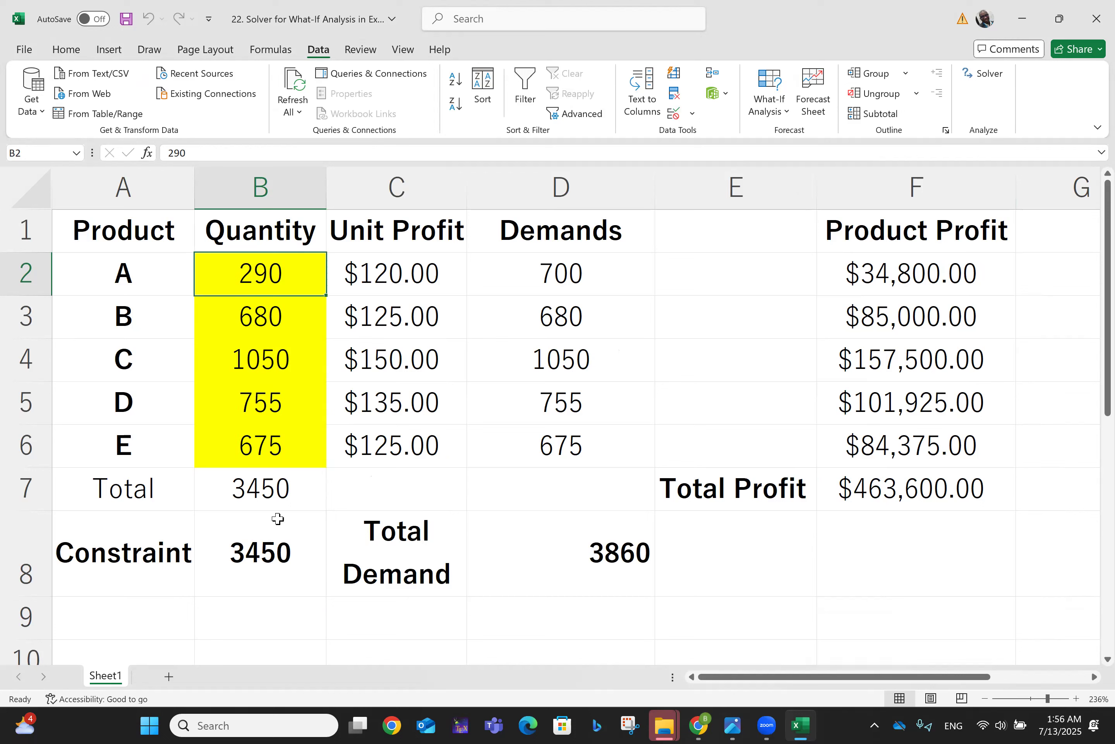
{"action": "left_click", "coordinate": [251, 450]}
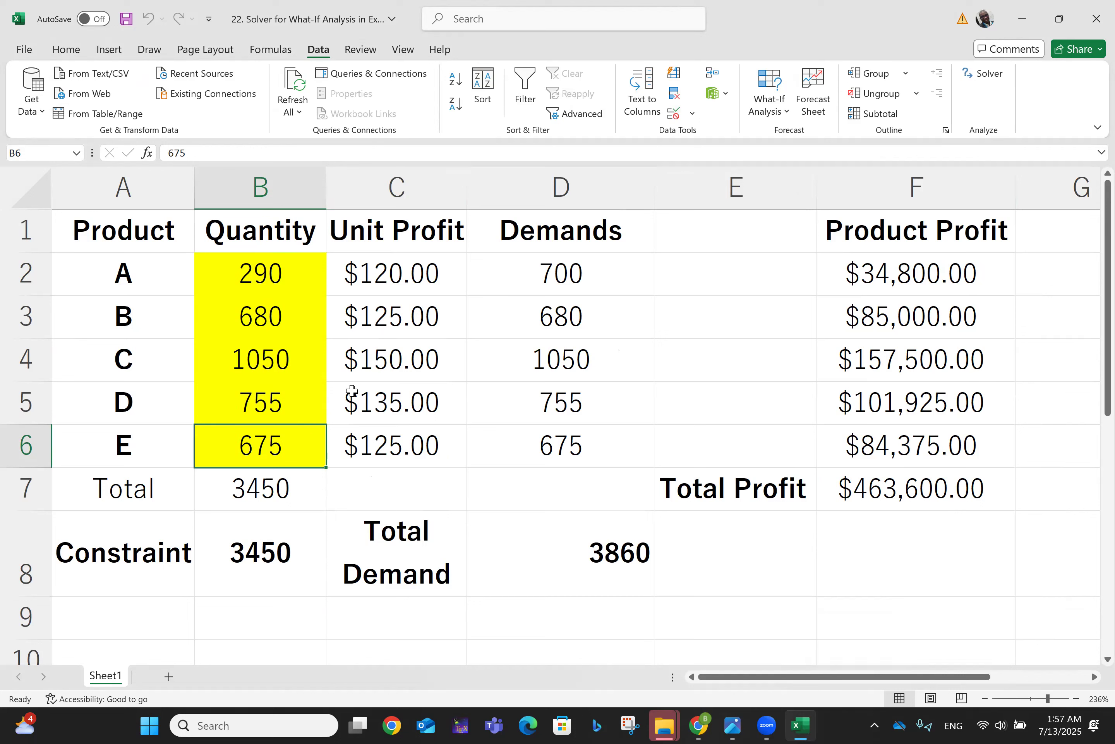
- Run Solver again with the same parameters and keep the solution with an Answer report
{"action": "left_click", "coordinate": [974, 80]}
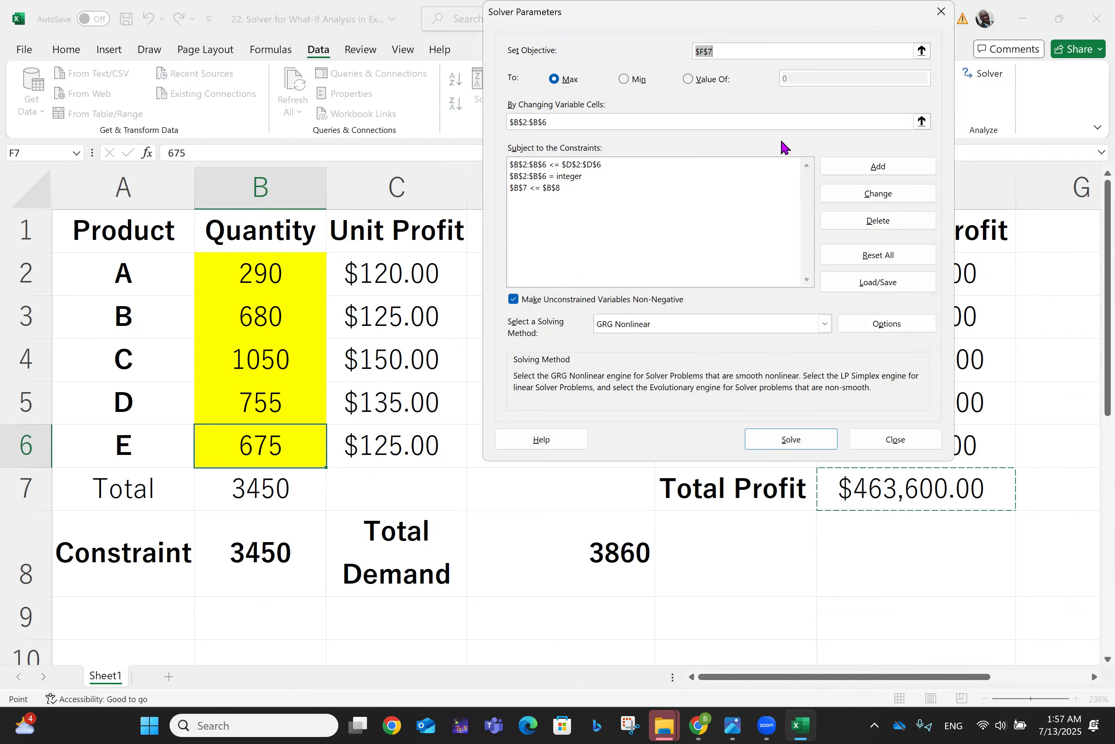
{"action": "left_click", "coordinate": [785, 442]}
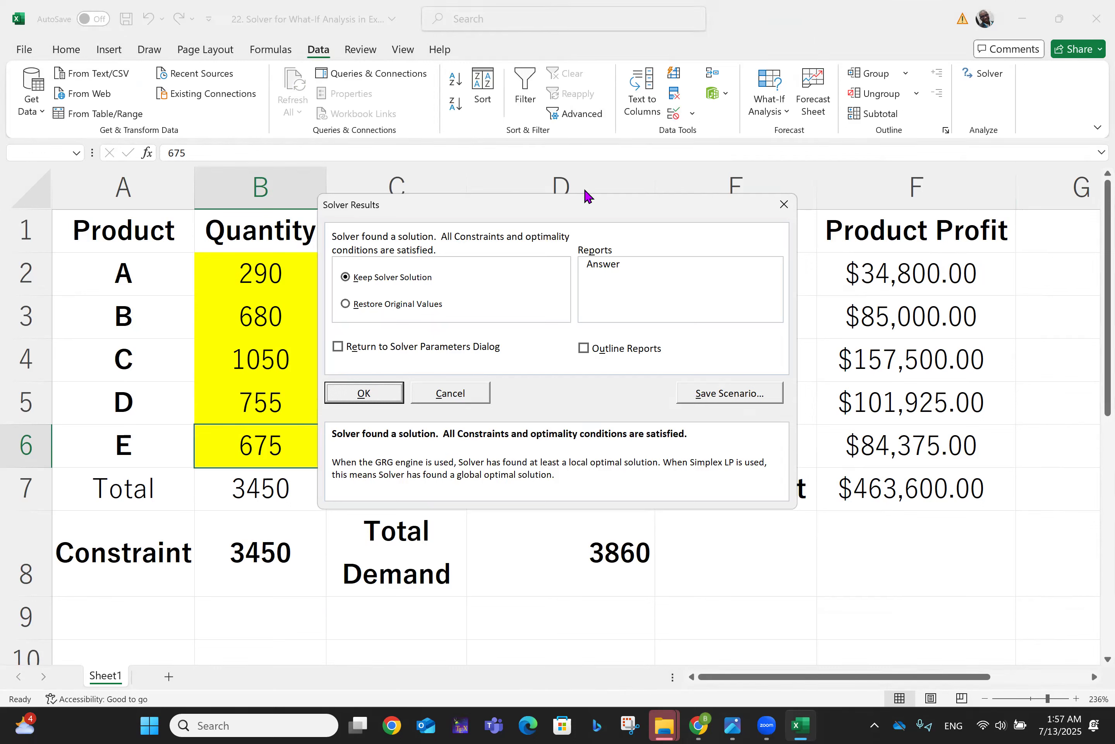
{"action": "left_click", "coordinate": [600, 265]}
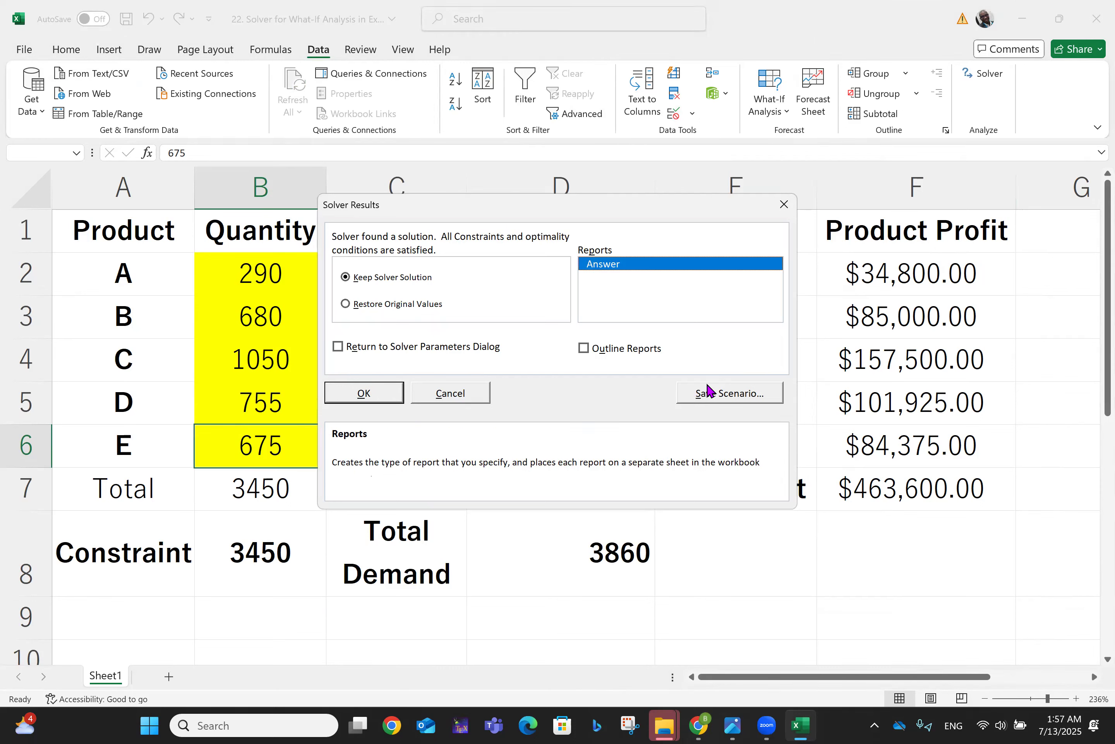
{"action": "left_click", "coordinate": [377, 392]}
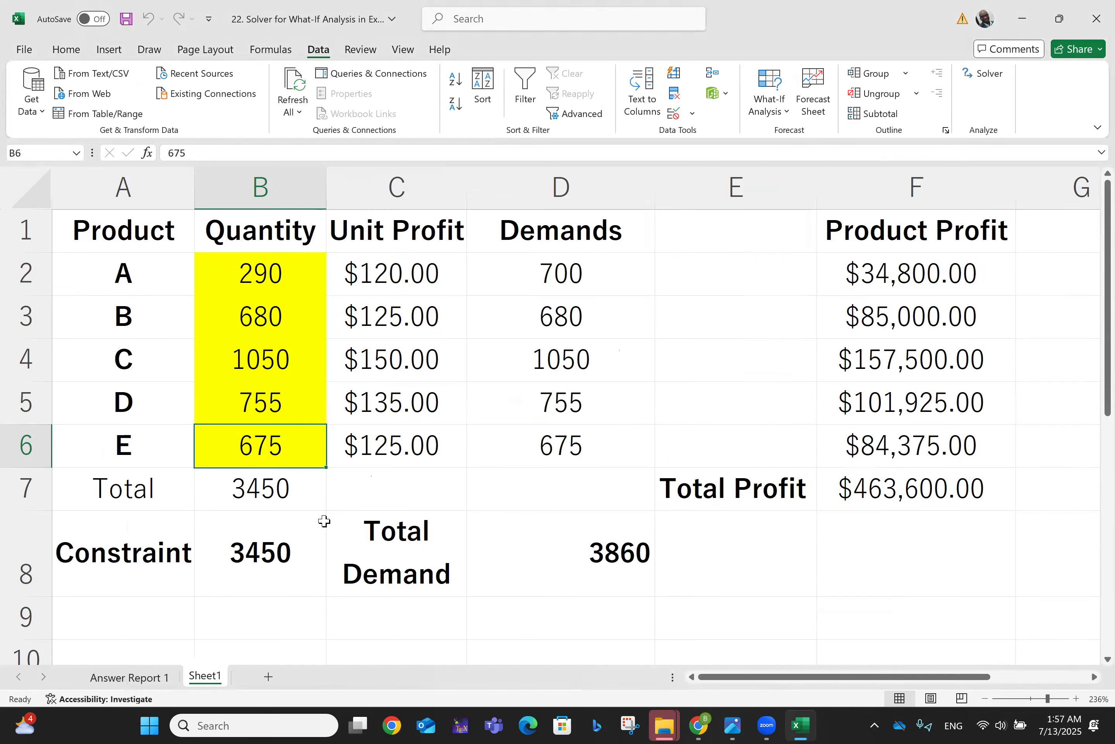
- Examine the Answer report's objective, variable cells, and the status and slack of each constraint
{"action": "left_click", "coordinate": [142, 677]}
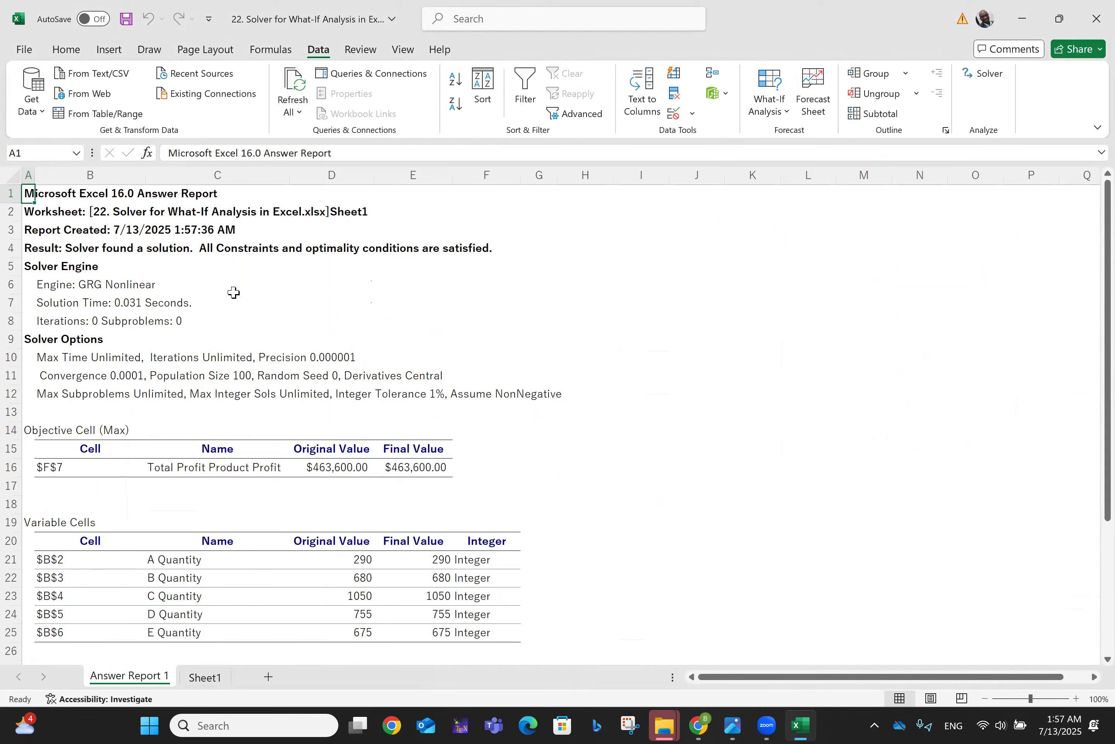
{"action": "scroll", "coordinate": [203, 476], "scroll_direction": "up", "scroll_amount": 2}
{"action": "scroll", "coordinate": [249, 579], "scroll_direction": "down", "scroll_amount": 3}
{"action": "scroll", "coordinate": [249, 579], "scroll_direction": "down", "scroll_amount": 3}
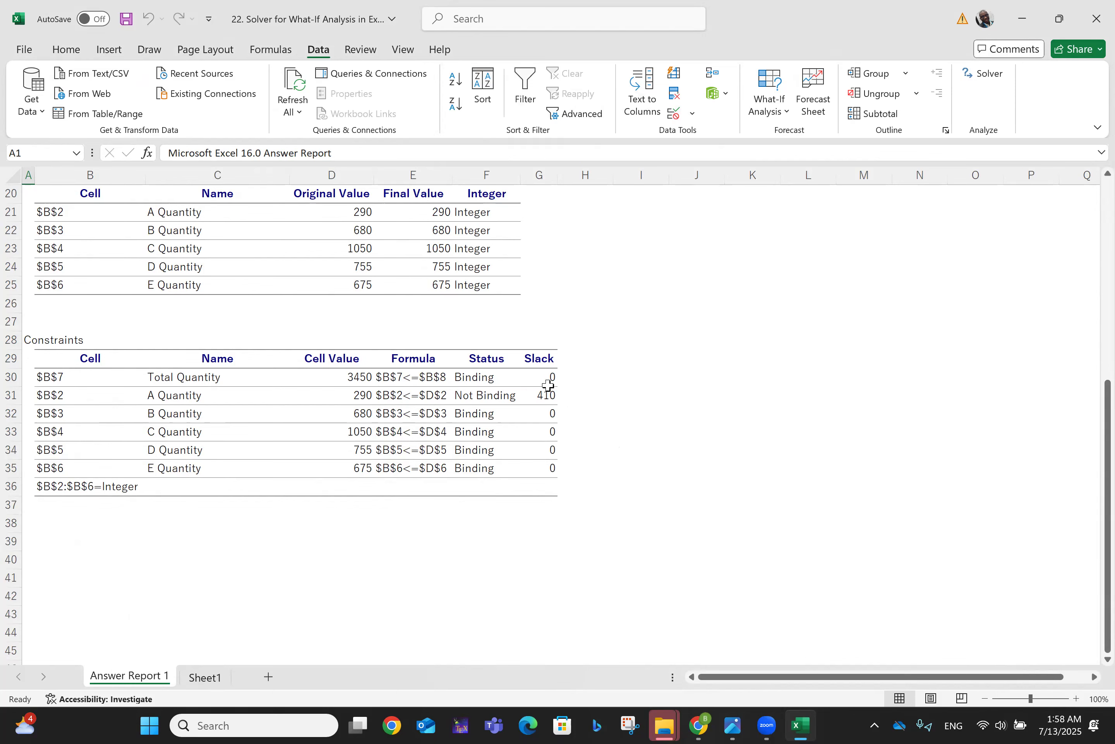
- Return to Sheet1 and compare the solved quantities of the products with their unit profits and demands
{"action": "left_click", "coordinate": [205, 677]}
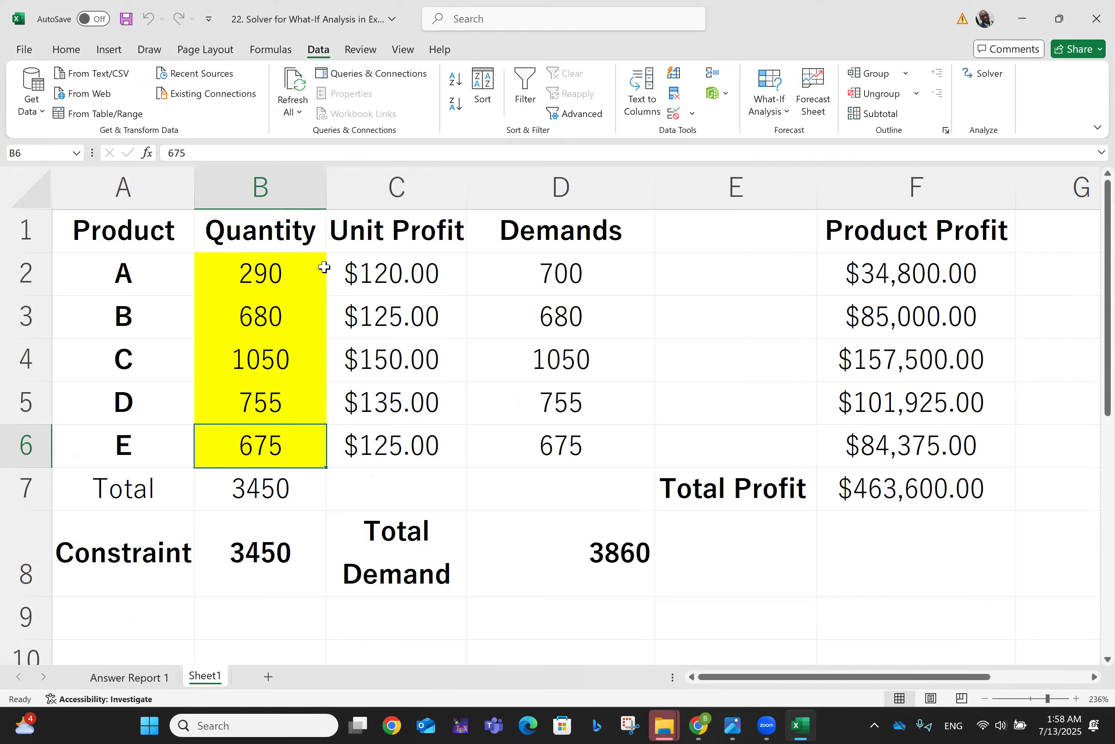
{"action": "left_click", "coordinate": [248, 282]}
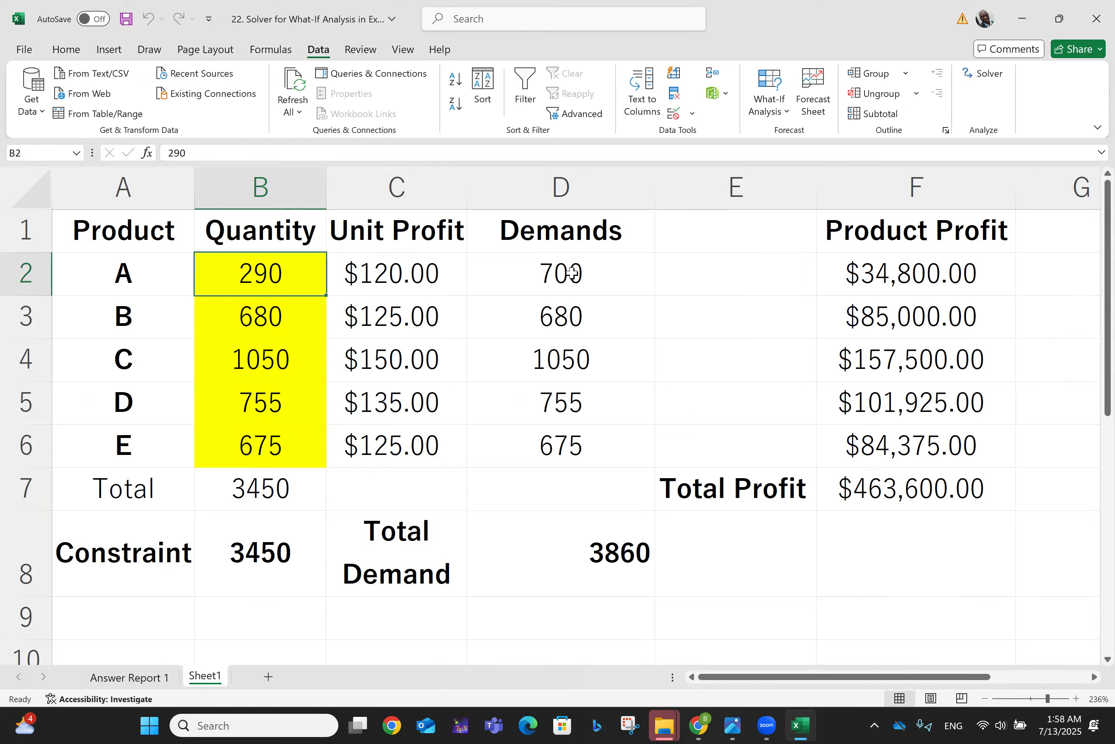
{"action": "left_click", "coordinate": [288, 361]}
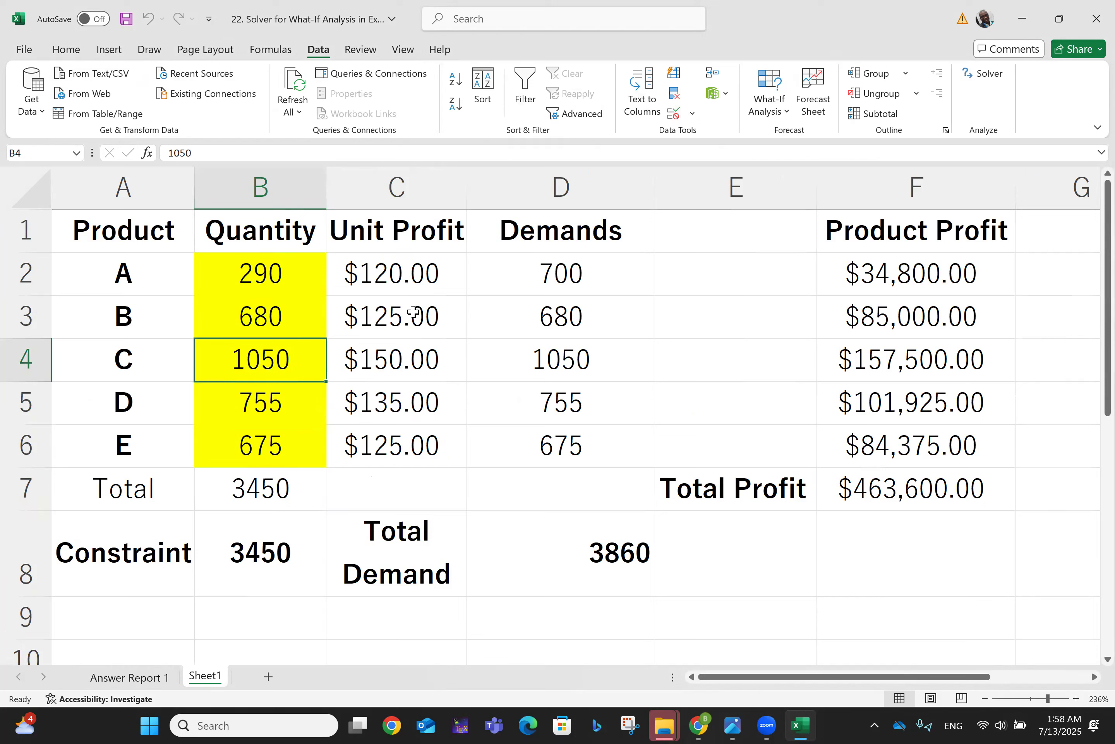
{"action": "left_click", "coordinate": [263, 317]}
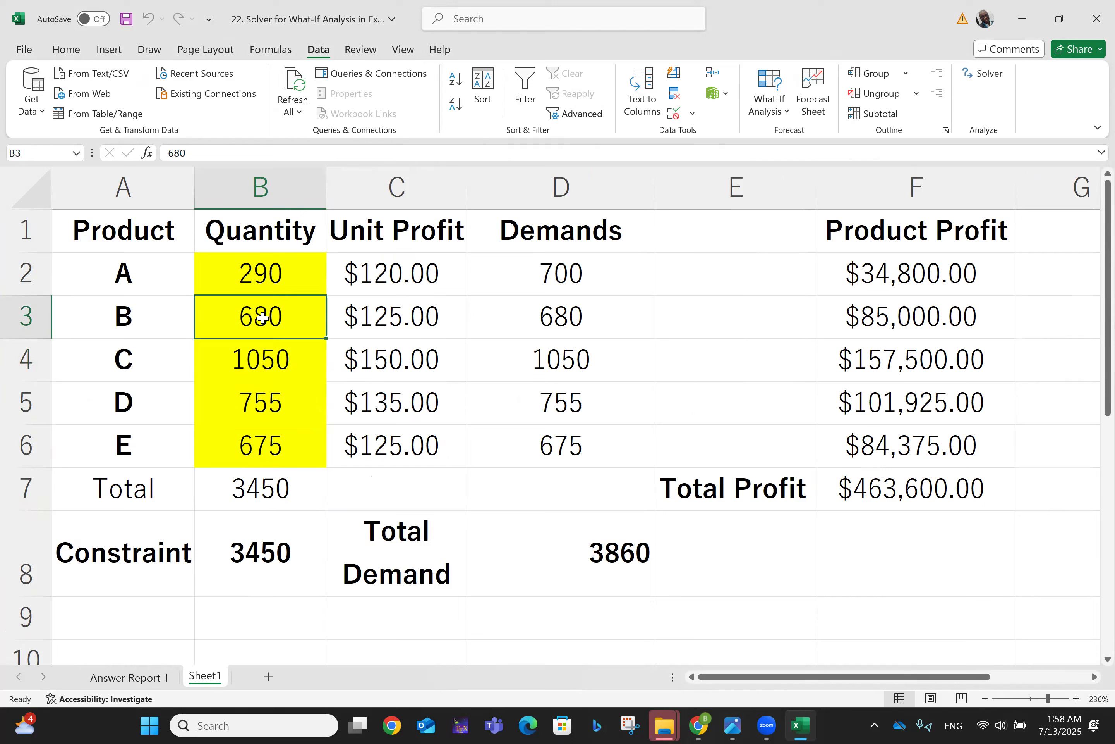
{"action": "left_click", "coordinate": [396, 323]}
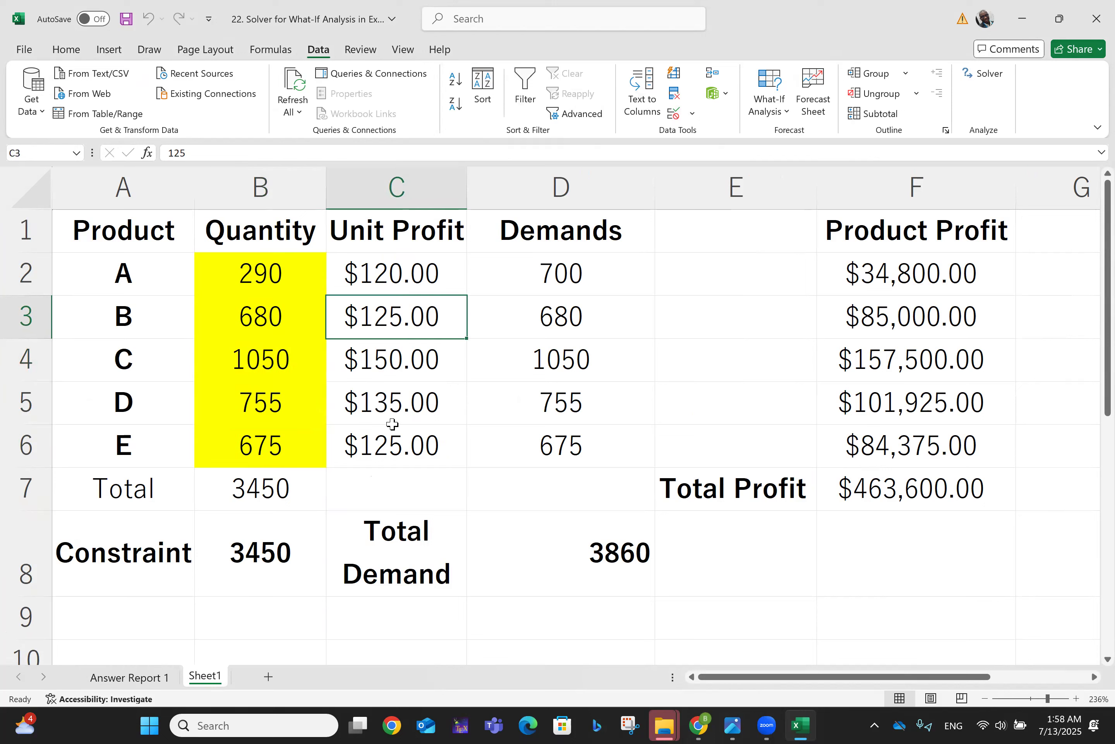
{"action": "left_click", "coordinate": [256, 270]}
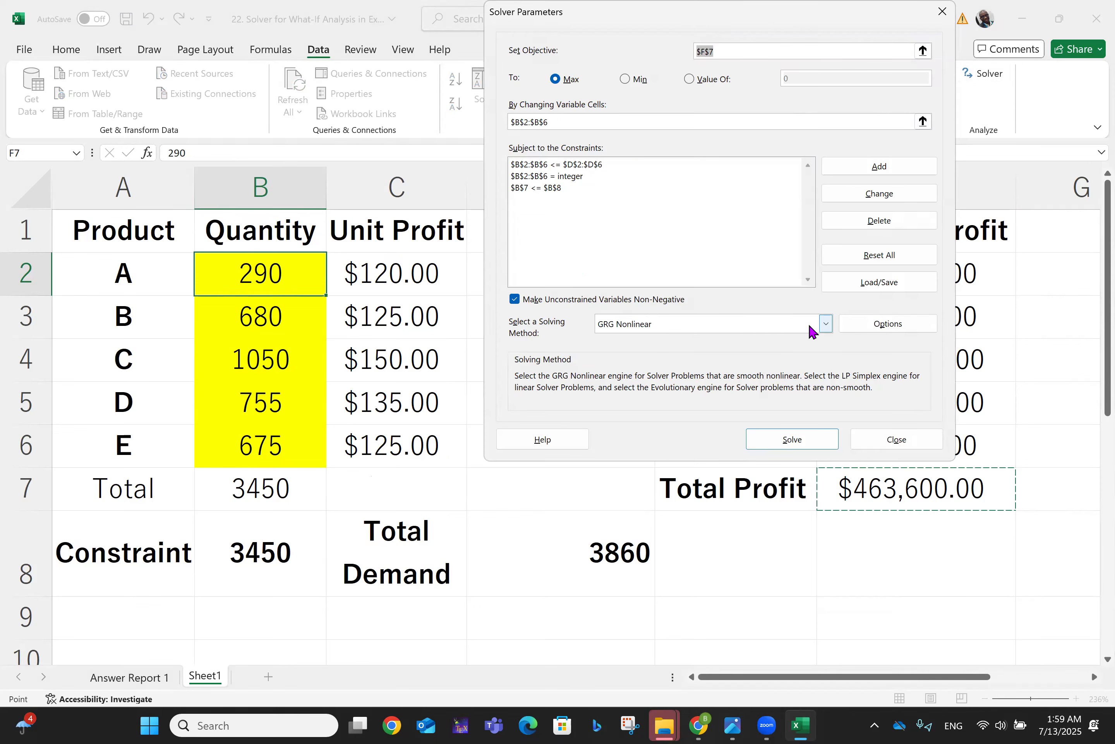
- Solve the model again with the Simplex LP method and keep the Solver solution
{"action": "left_click", "coordinate": [825, 325]}
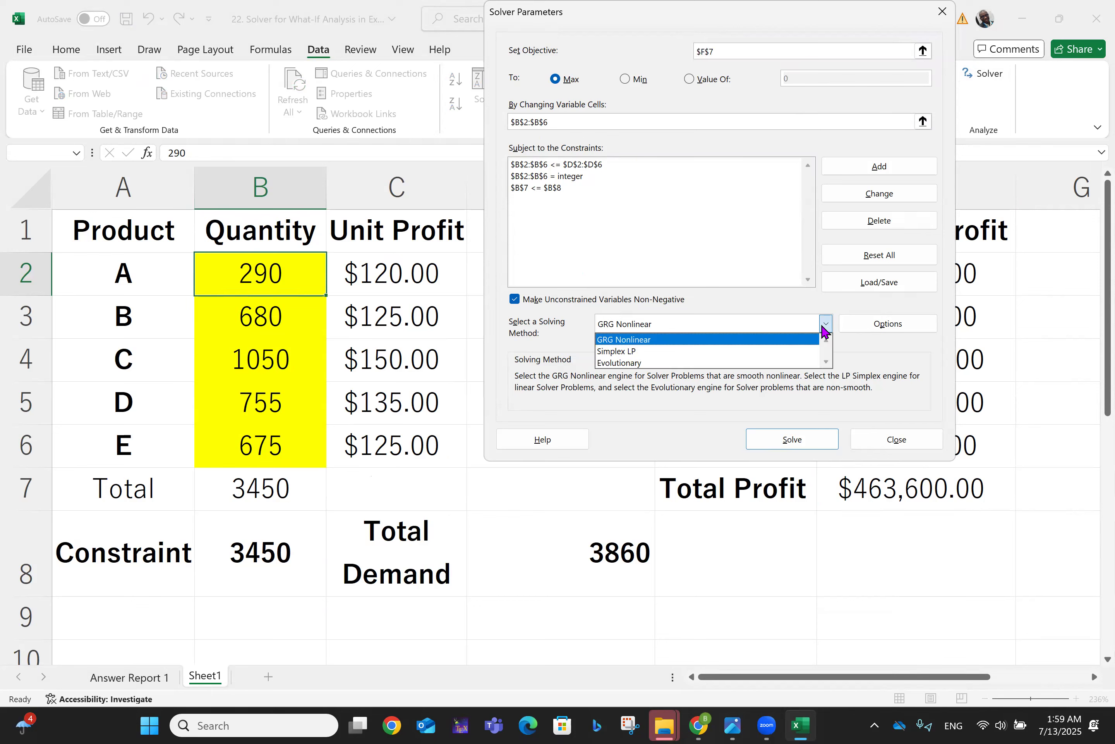
{"action": "left_click", "coordinate": [678, 350]}
{"action": "left_click", "coordinate": [804, 440]}
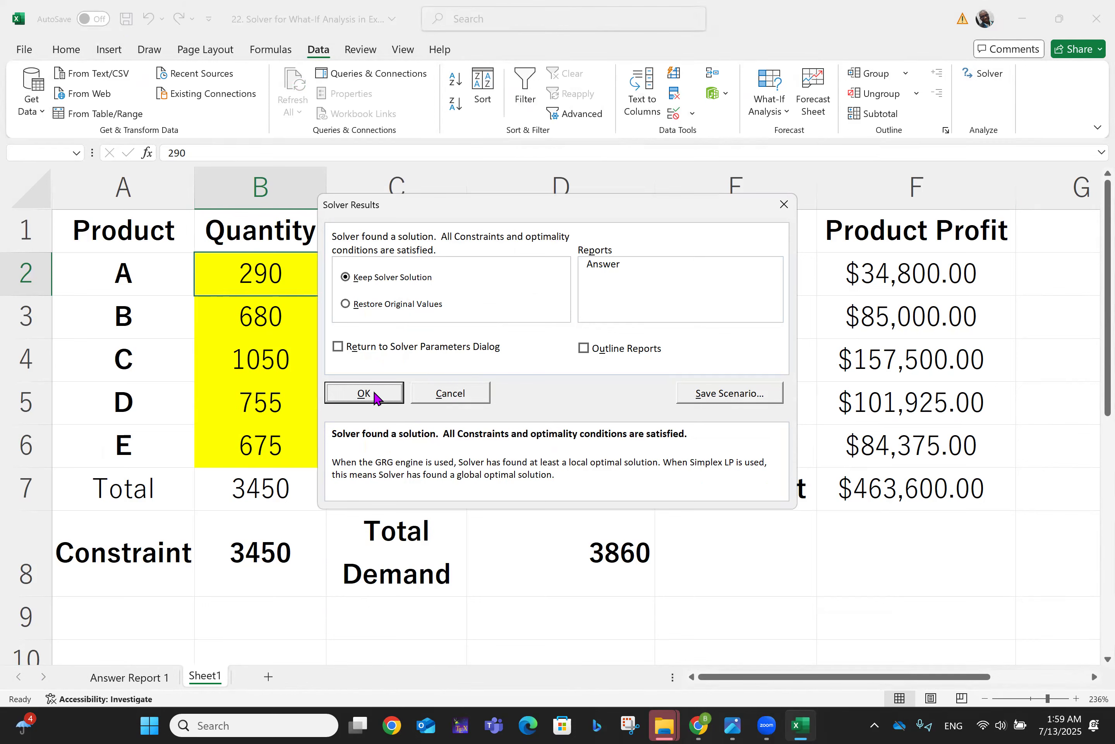
{"action": "left_click", "coordinate": [365, 394]}
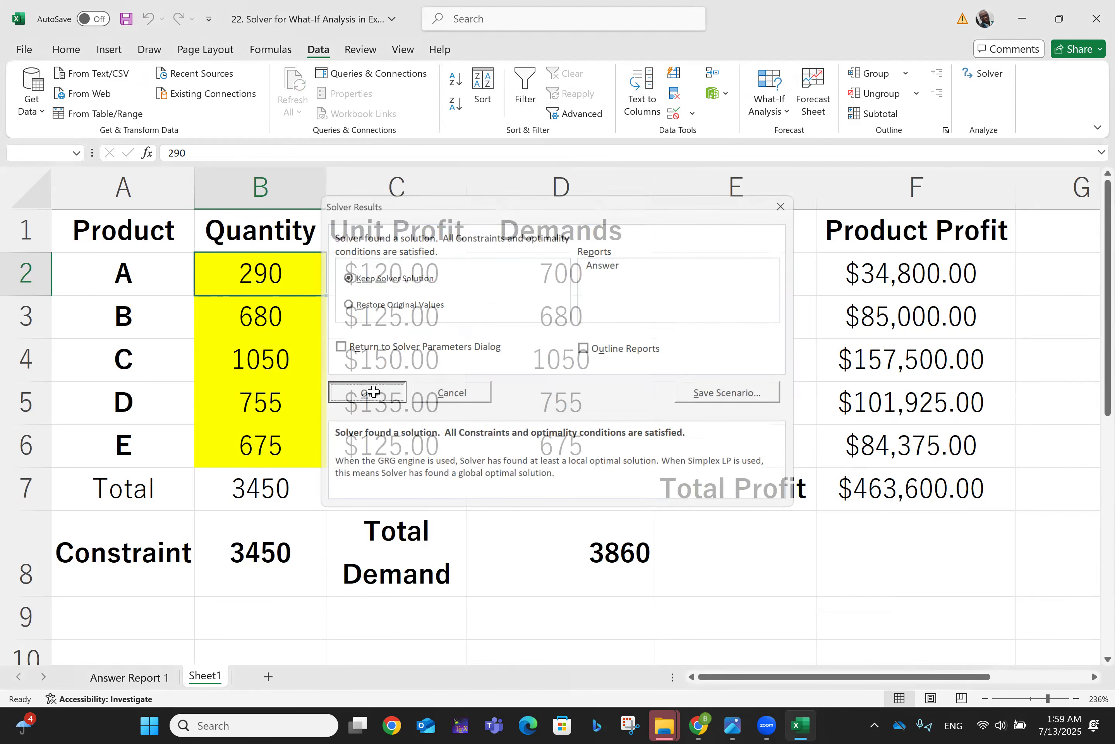